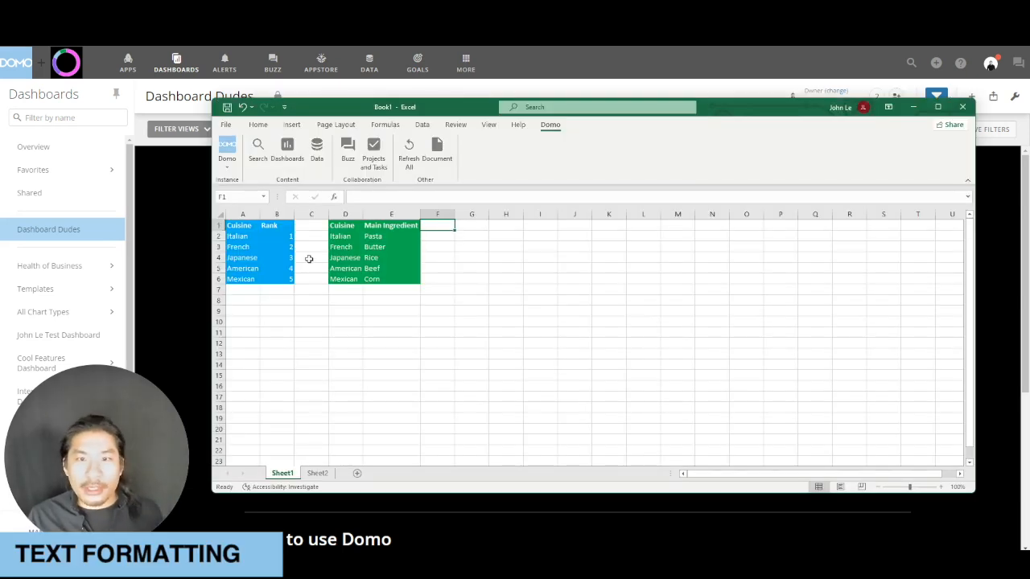
Examine the Cuisine and Rank table and the Cuisine and Main Ingredient table column by column.
drag(246, 227, 281, 276)
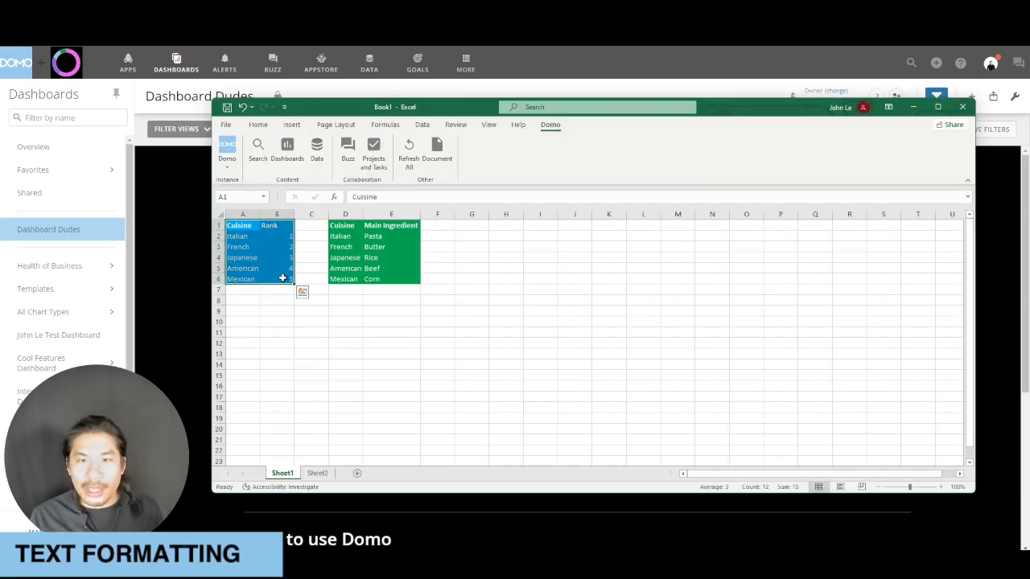
click(251, 227)
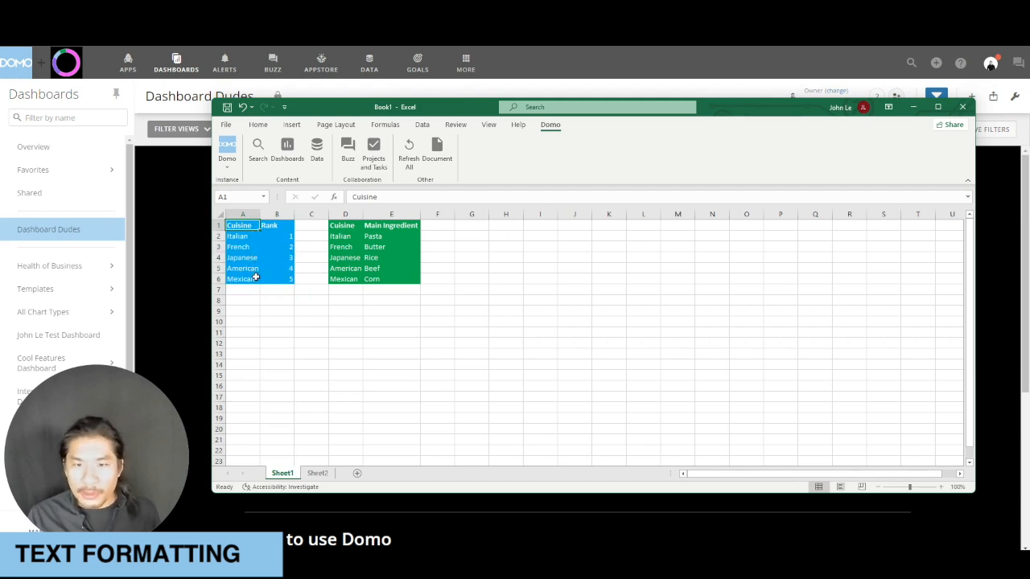
drag(276, 228, 287, 279)
drag(351, 230, 360, 276)
drag(390, 231, 396, 278)
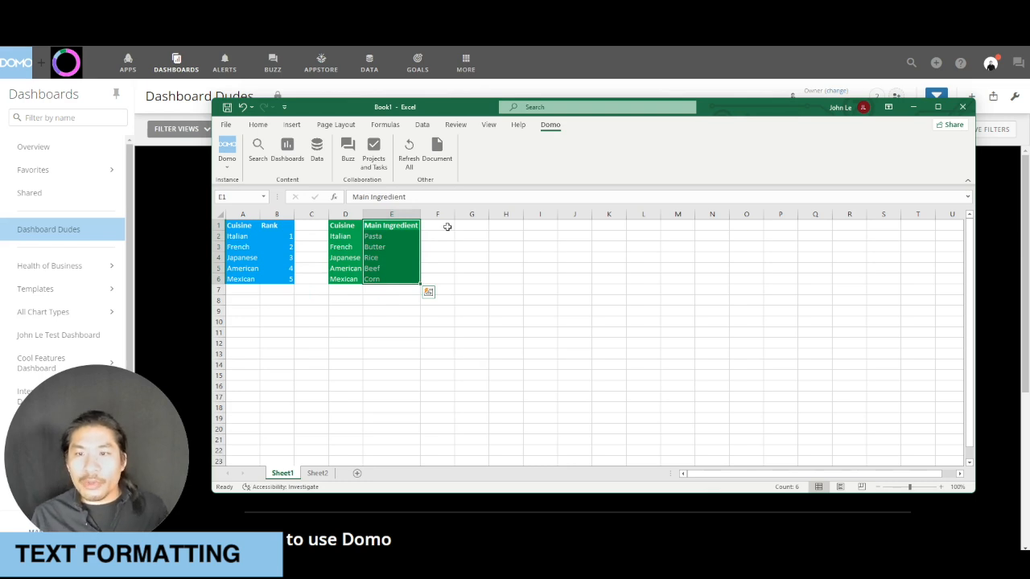
Enter the formula =UPPER(A2) in cell F2 to convert the first cuisine to uppercase.
click(448, 227)
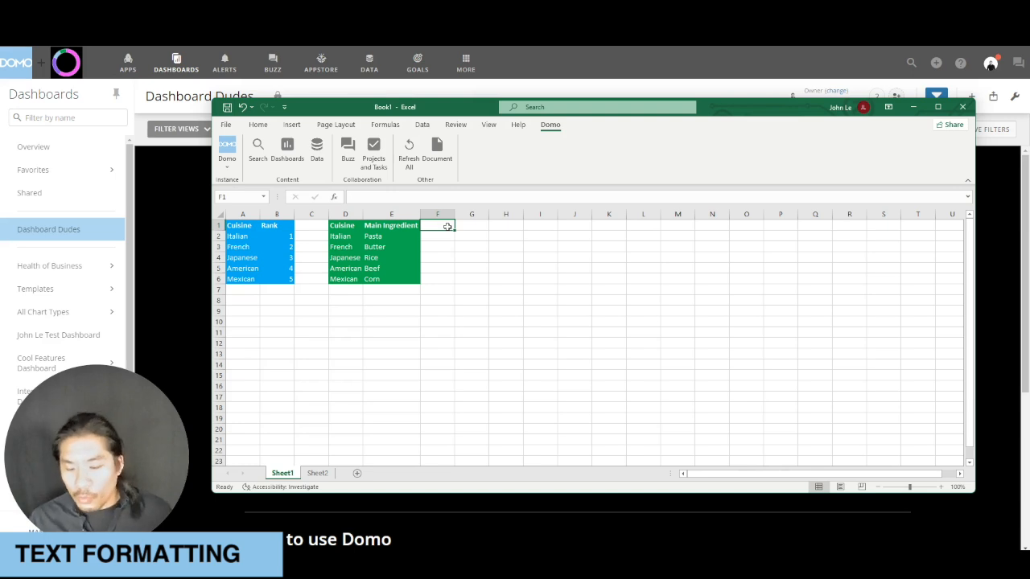
key(Down)
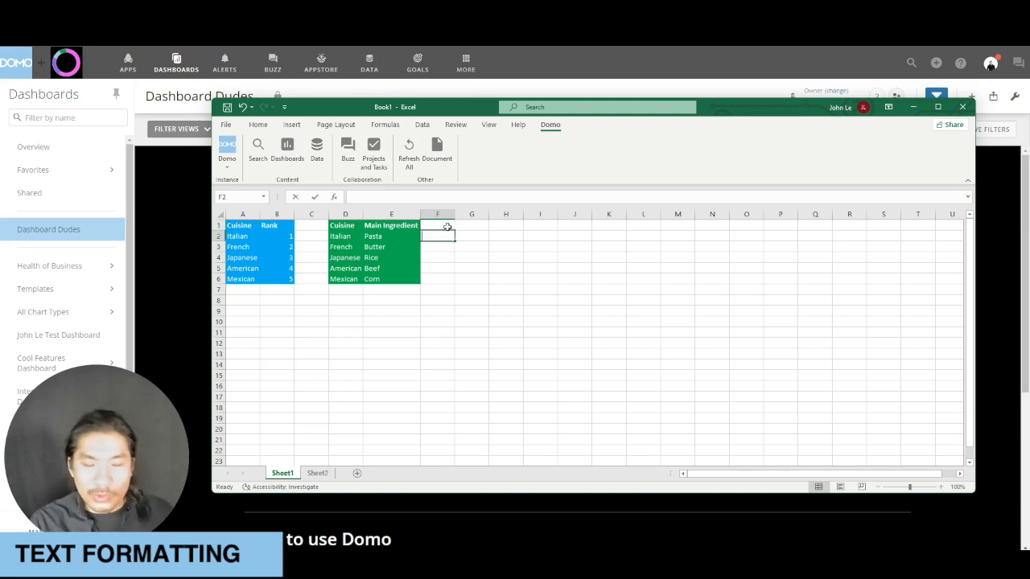
text(=U)
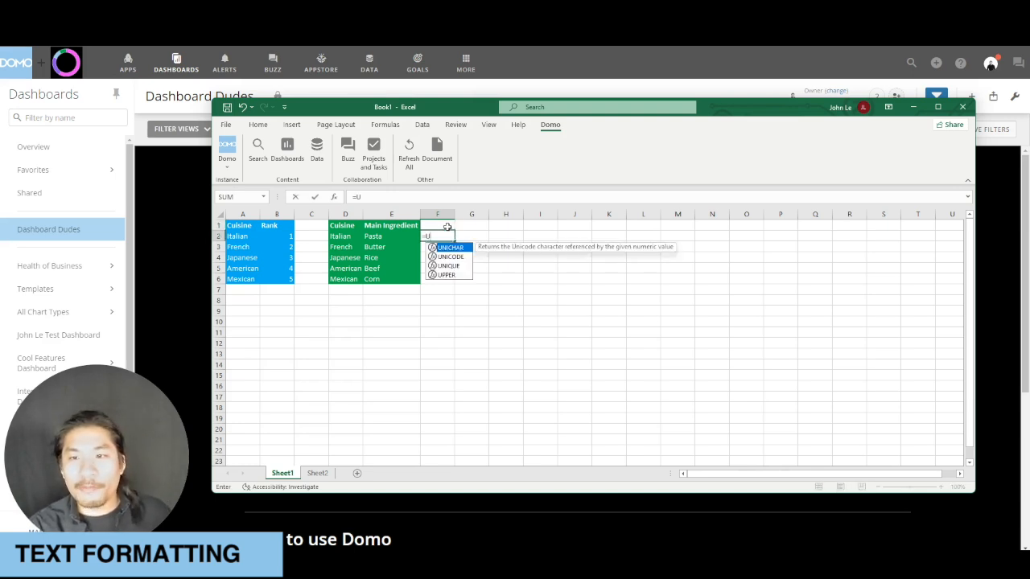
text(PPER()
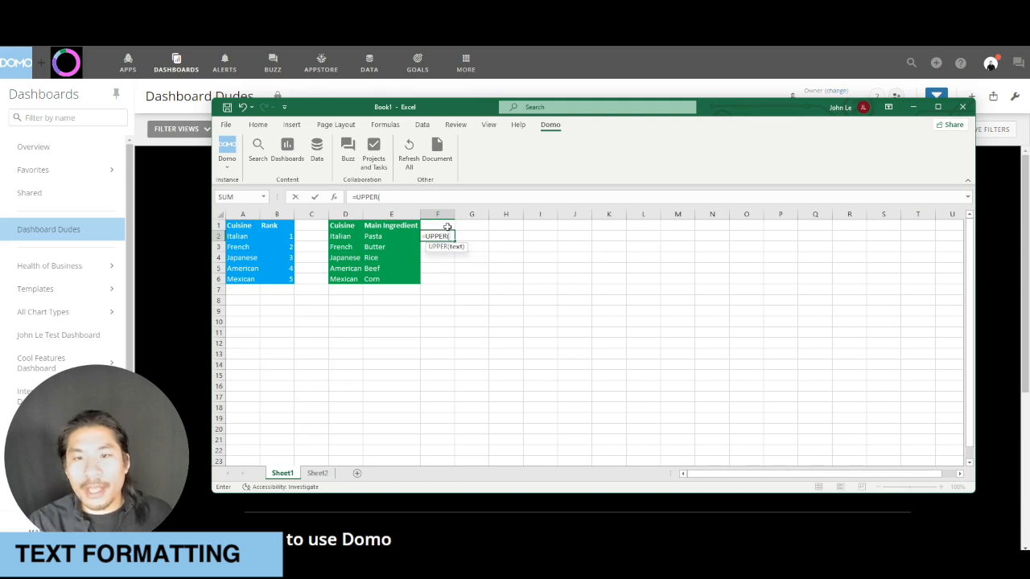
key(Left)
key(Left)
key(Left)
key(Left)
key(Left)
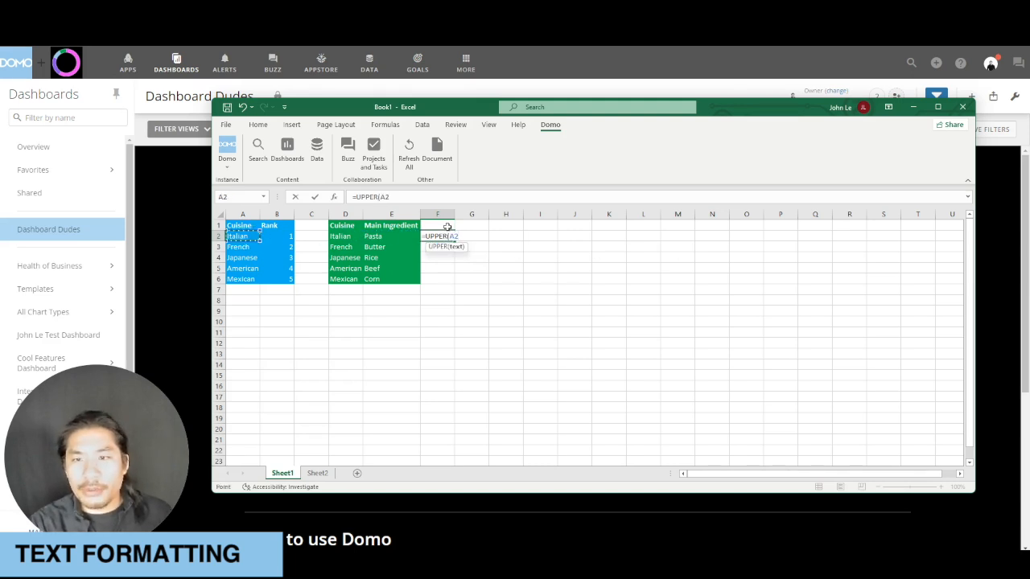
text())
key(ctrl+Return)
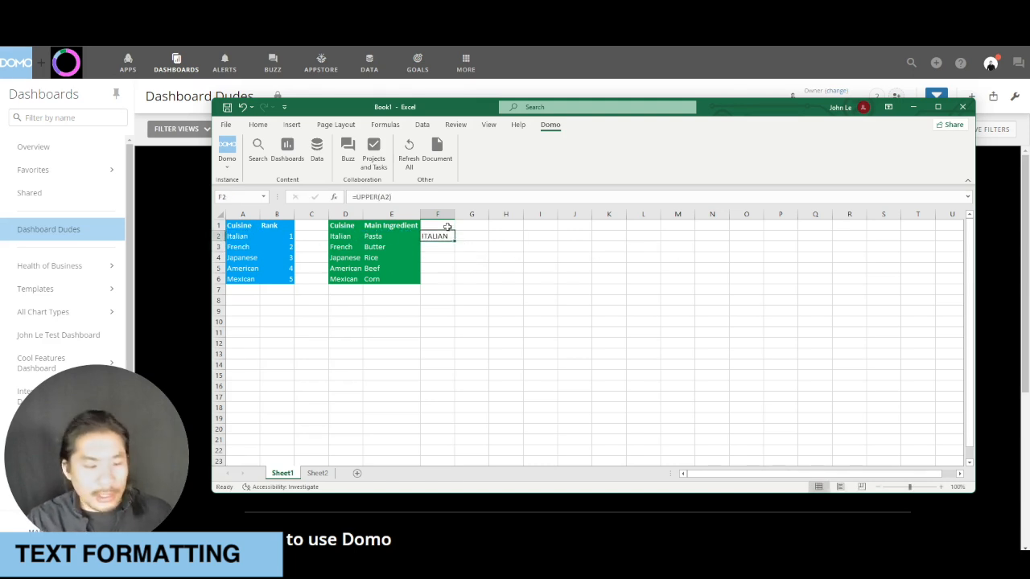
Copy the UPPER formula from F2 down through F6 to cover all five cuisines.
key(ctrl+c)
key(shift+Down)
key(shift+Down)
key(shift+Down)
key(shift+Down)
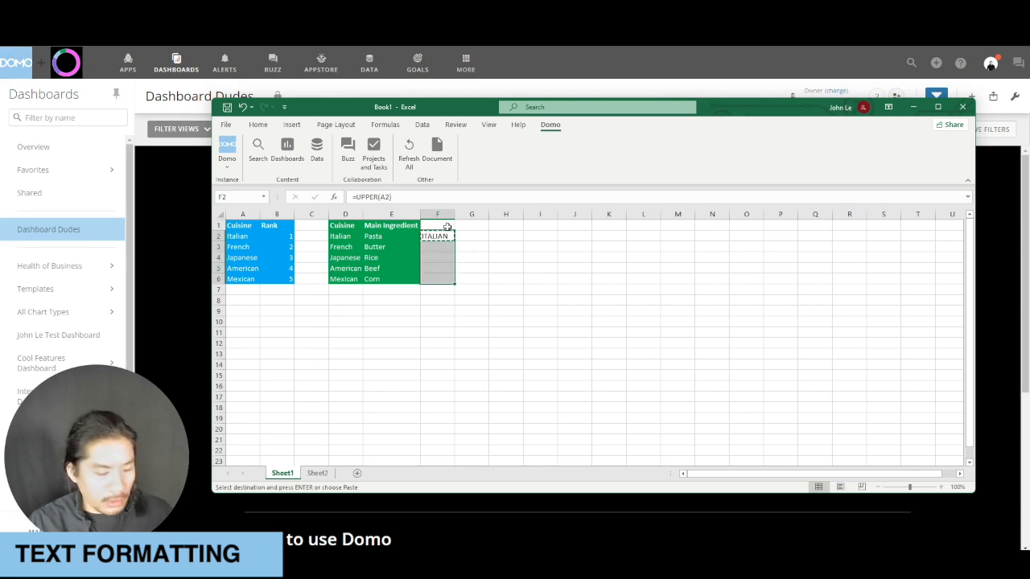
key(ctrl+v)
Extend the UPPER formulas in F2:F6 across columns G to J for the same rows.
key(shift+Right)
key(shift+Right)
key(shift+Right)
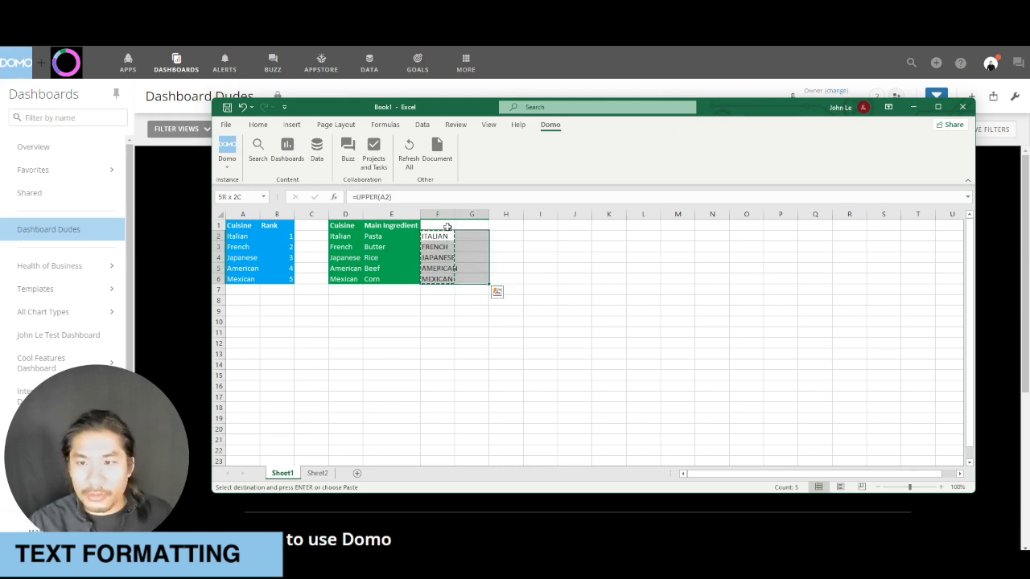
key(ctrl+v)
key(shift+Right)
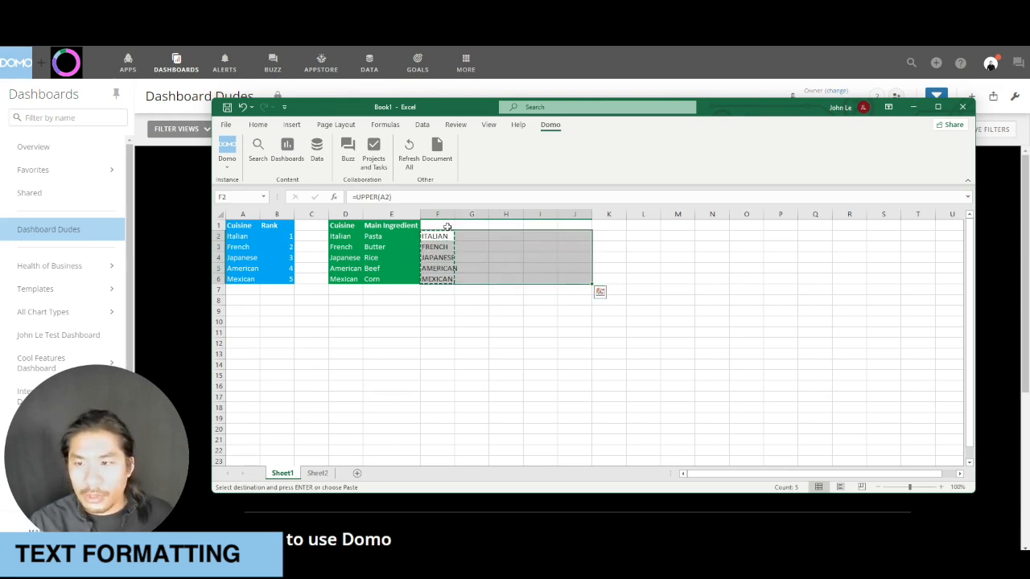
key(ctrl+v)
key(Down)
key(Escape)
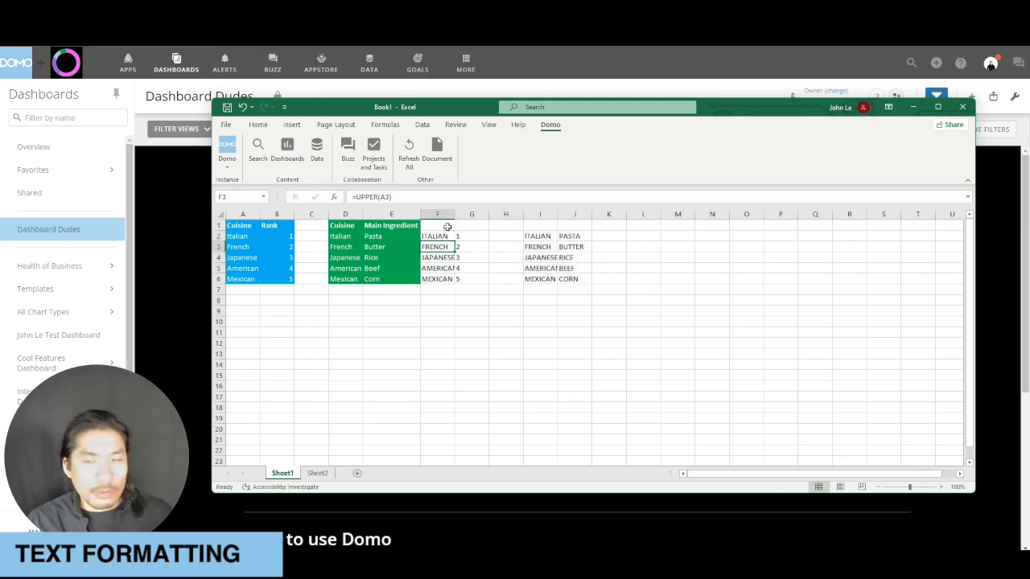
key(Up)
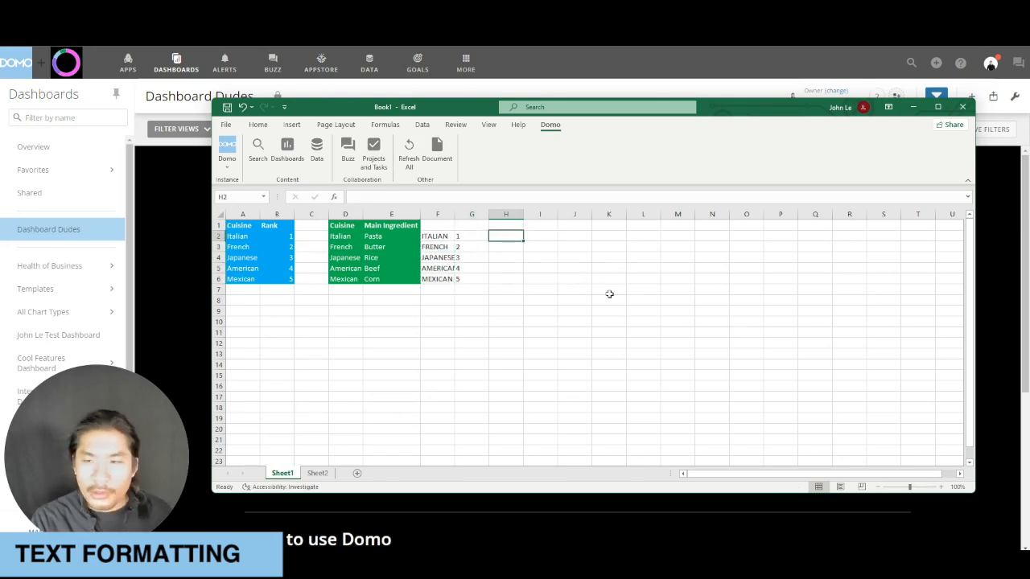
Enter the formula =LEFT(A2,3) in cell H2 to extract the first three characters of the cuisine.
text(=)
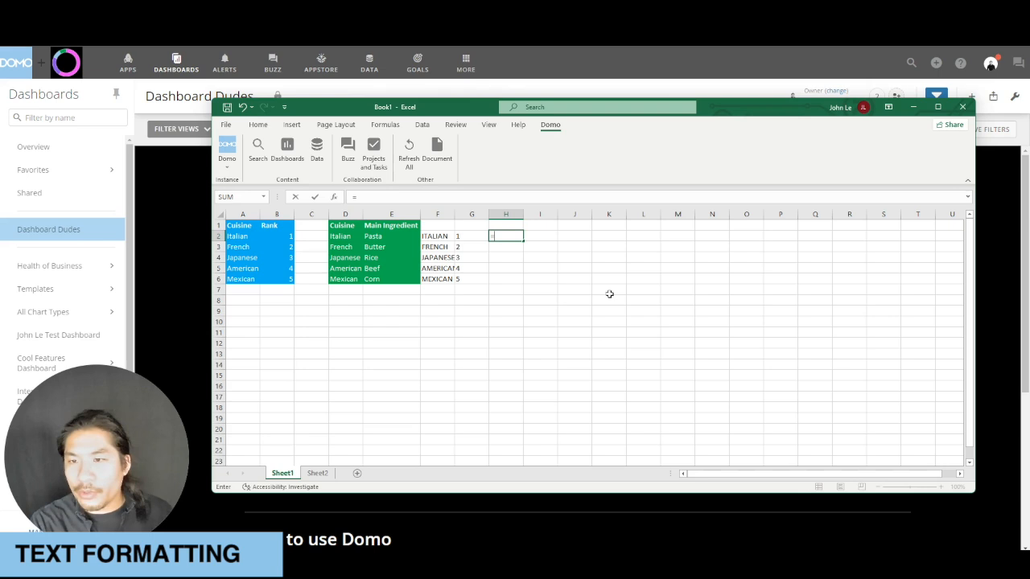
text(LEFT()
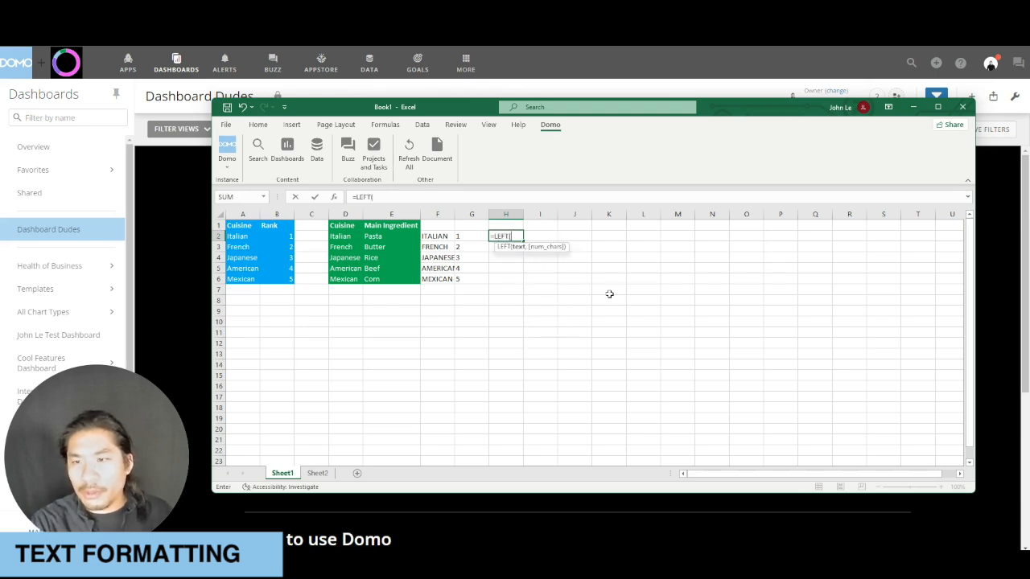
key(Left)
key(Left)
key(Left)
key(Left)
key(Left)
key(Left)
key(Left)
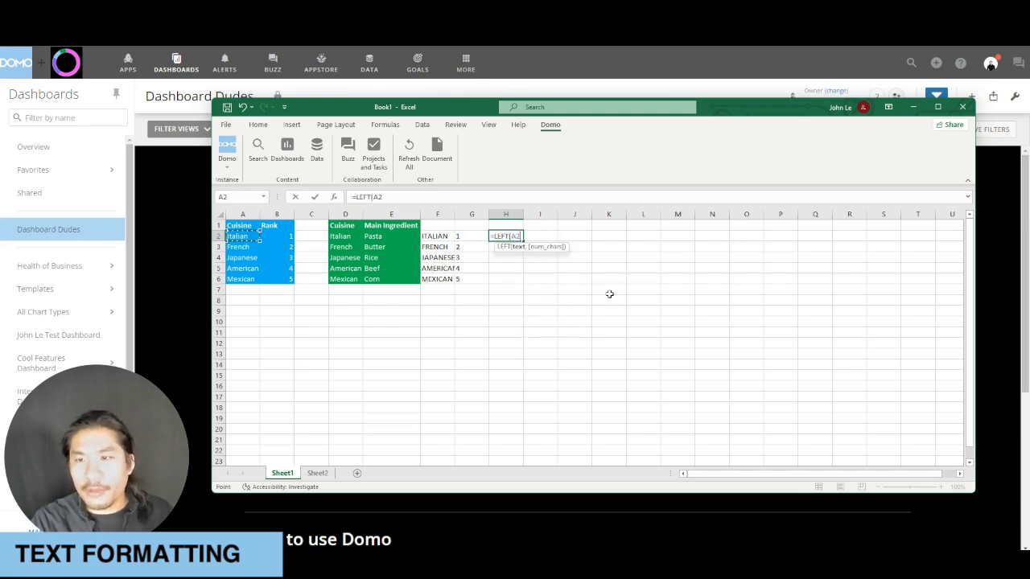
text(,)
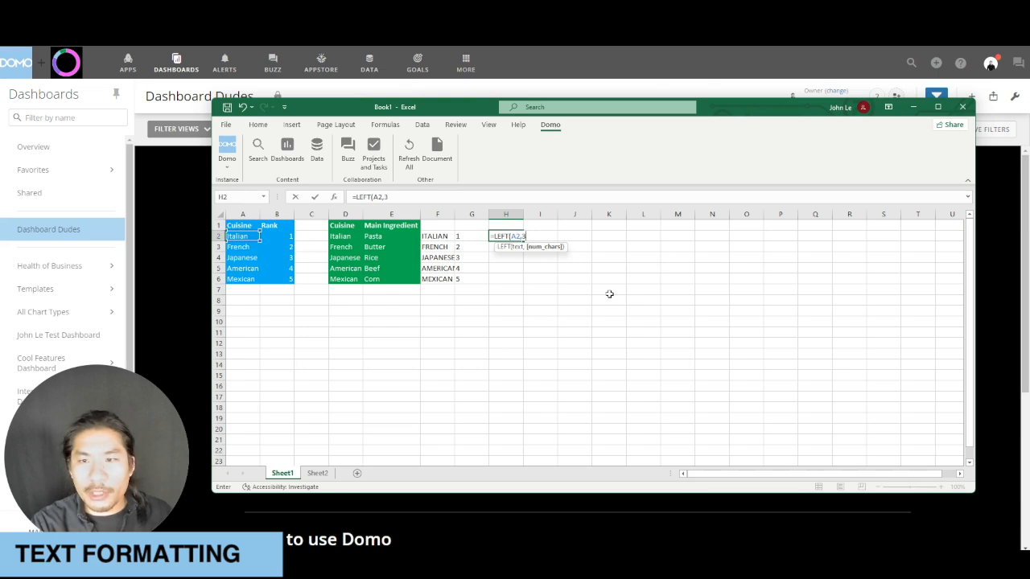
text(3))
key(Return)
Copy the LEFT formula from H2 down through H6 for the remaining cuisines.
key(Up)
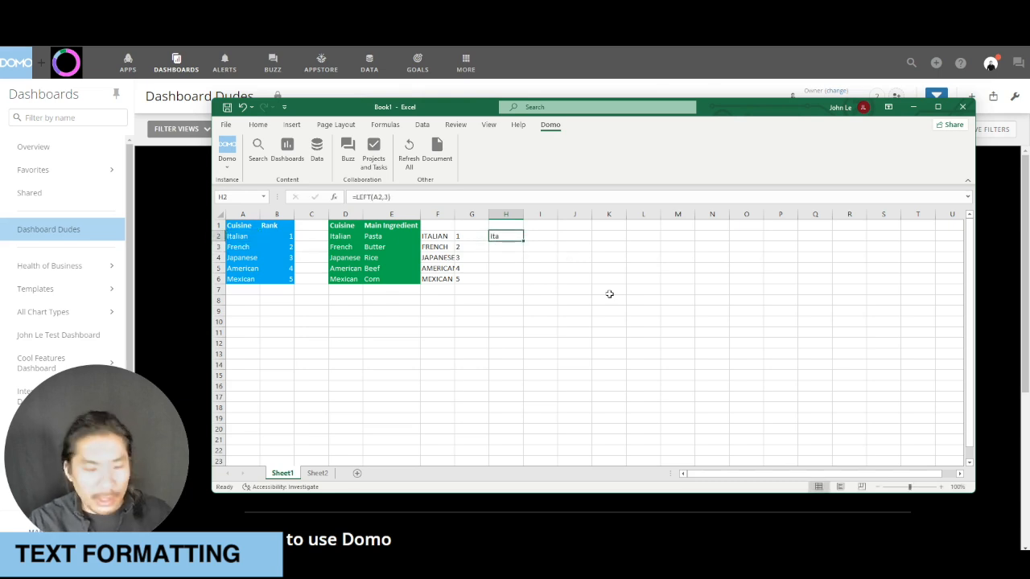
key(ctrl+c)
key(shift+Down)
key(shift+Down)
key(shift+Down)
key(shift+Down)
key(ctrl+v)
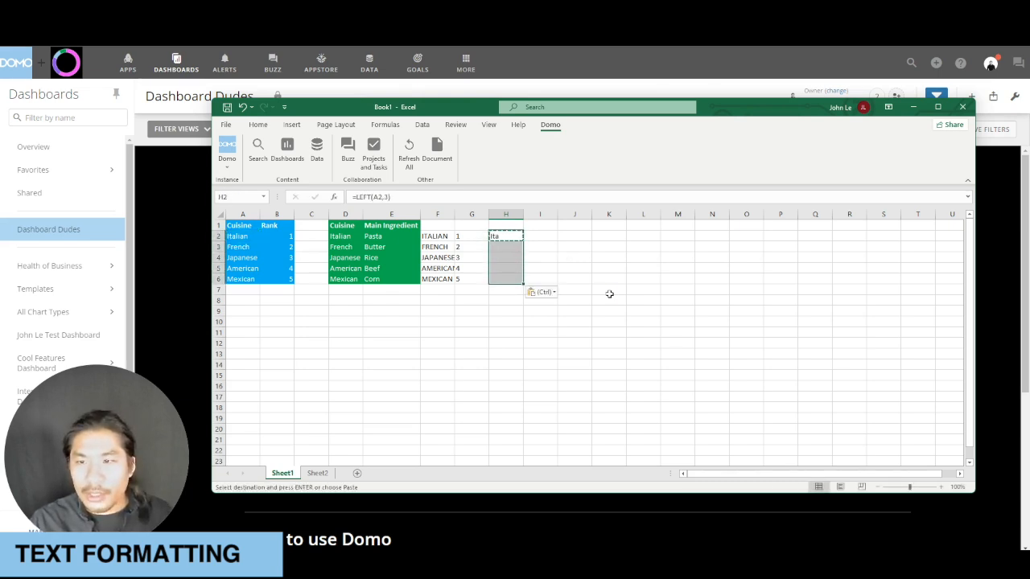
key(Escape)
key(Escape)
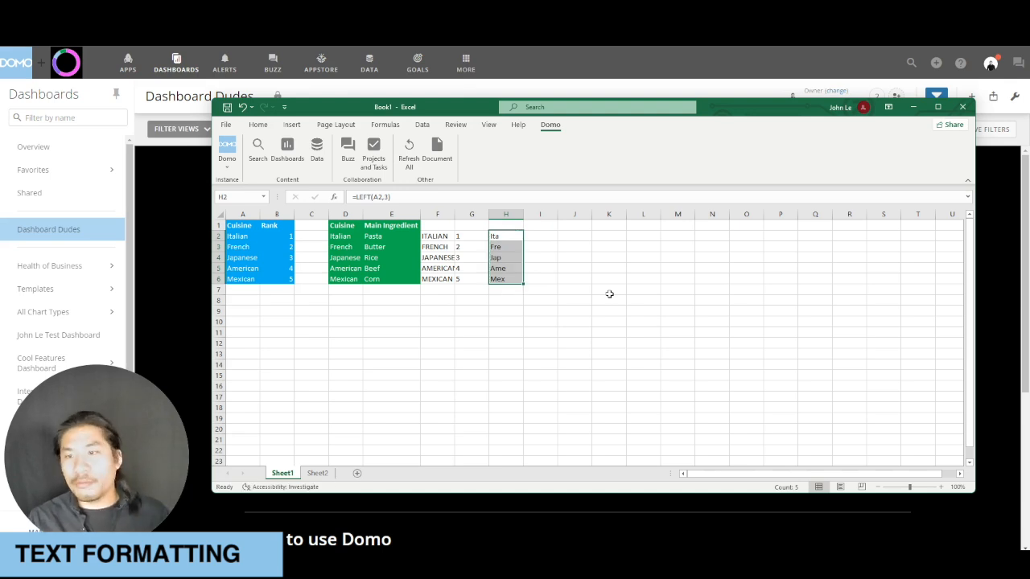
Enter the formula =MID(A2,3,3) in cell I2 to extract three characters starting at the third.
key(Right)
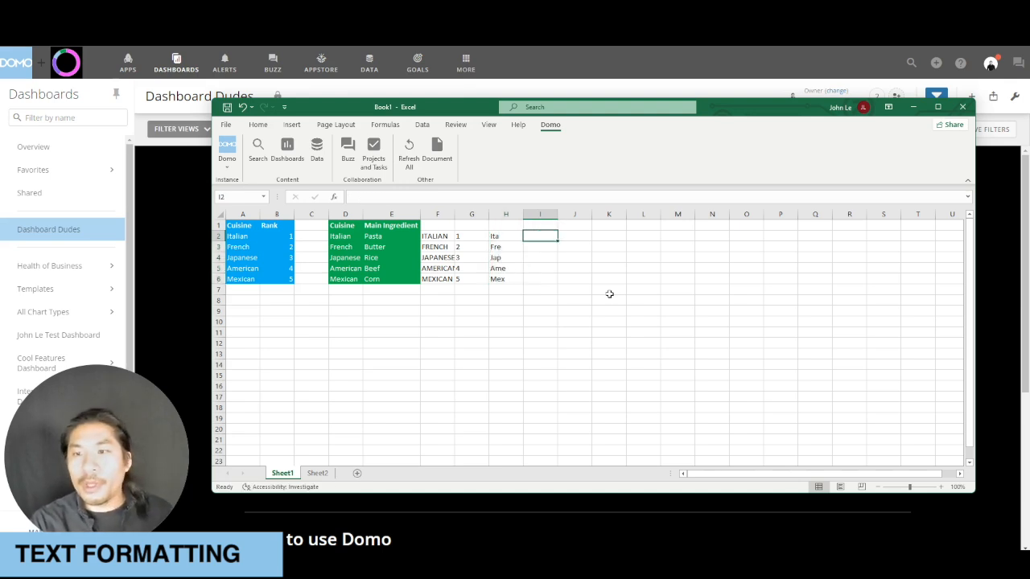
text(=MID()
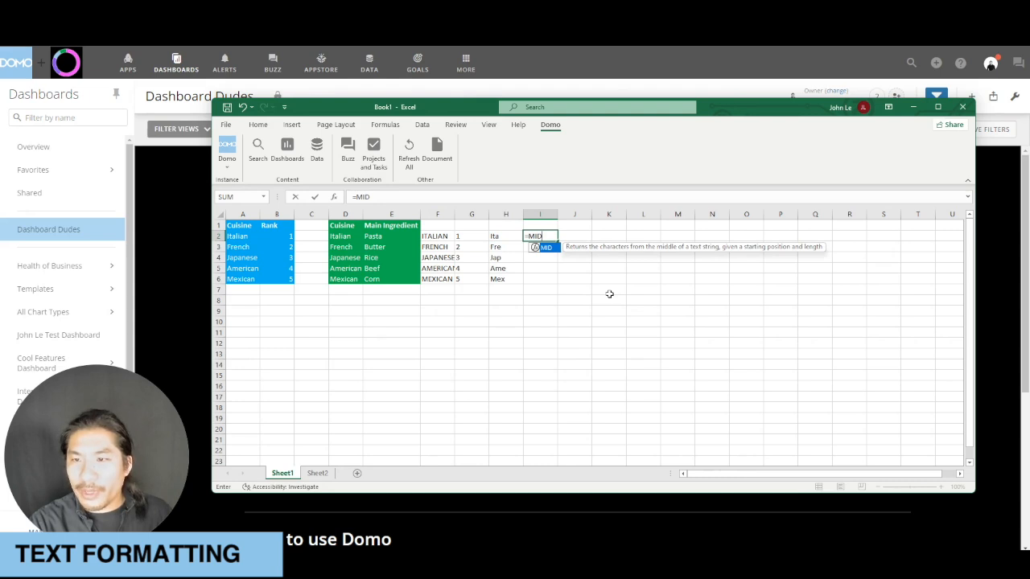
key(Left)
key(Left)
key(Left)
key(Left)
key(Left)
key(Left)
key(Left)
key(Left)
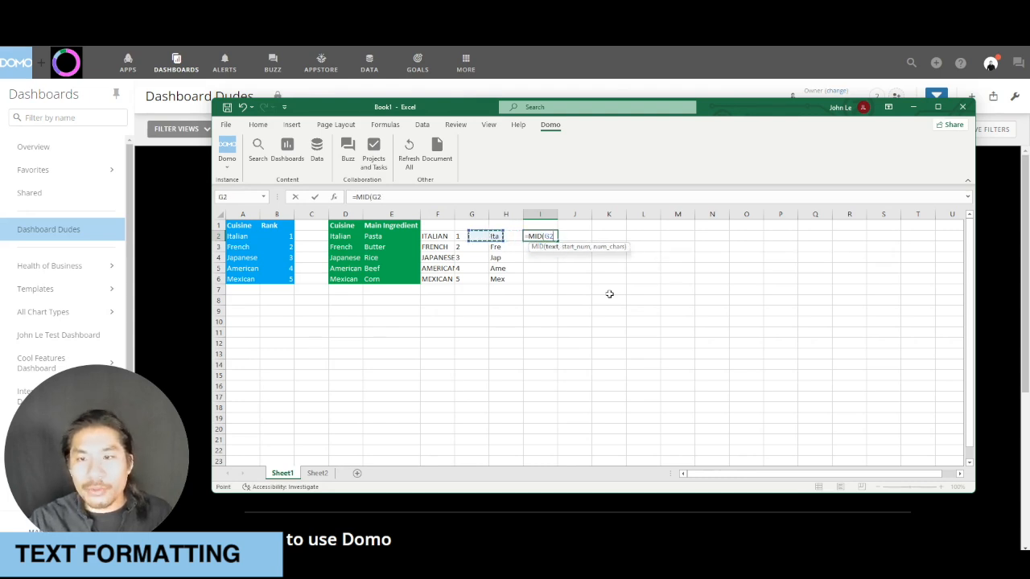
text(,)
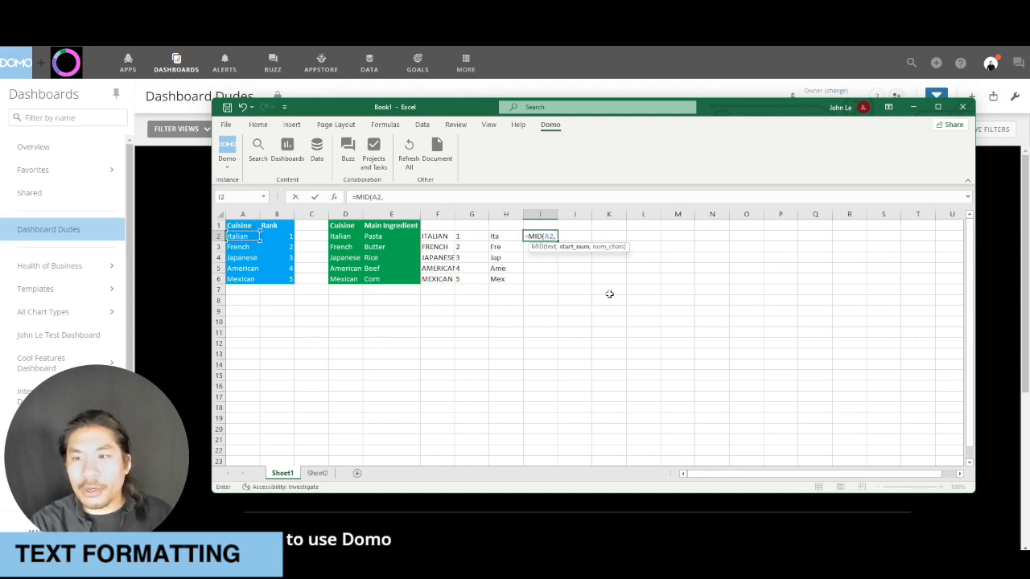
text(3)
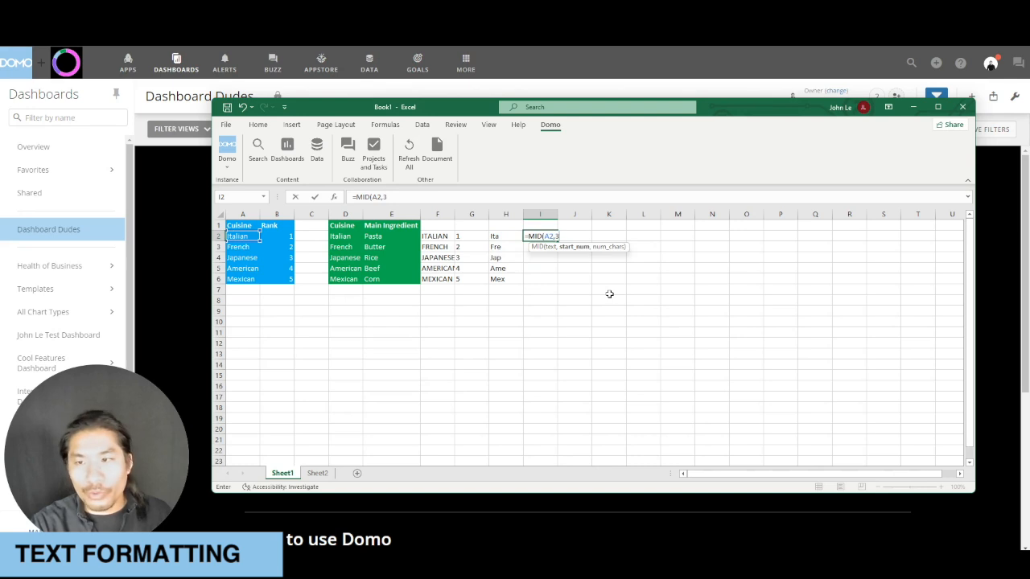
text(,3)
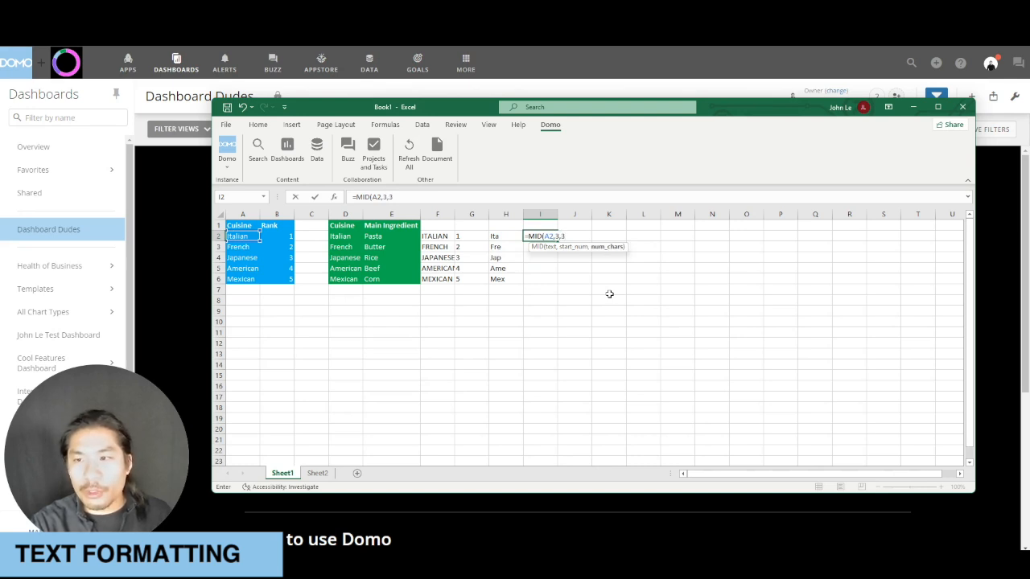
text())
key(Return)
Copy the MID formula from I2 down through I6 for the remaining cuisines.
key(Up)
key(ctrl+c)
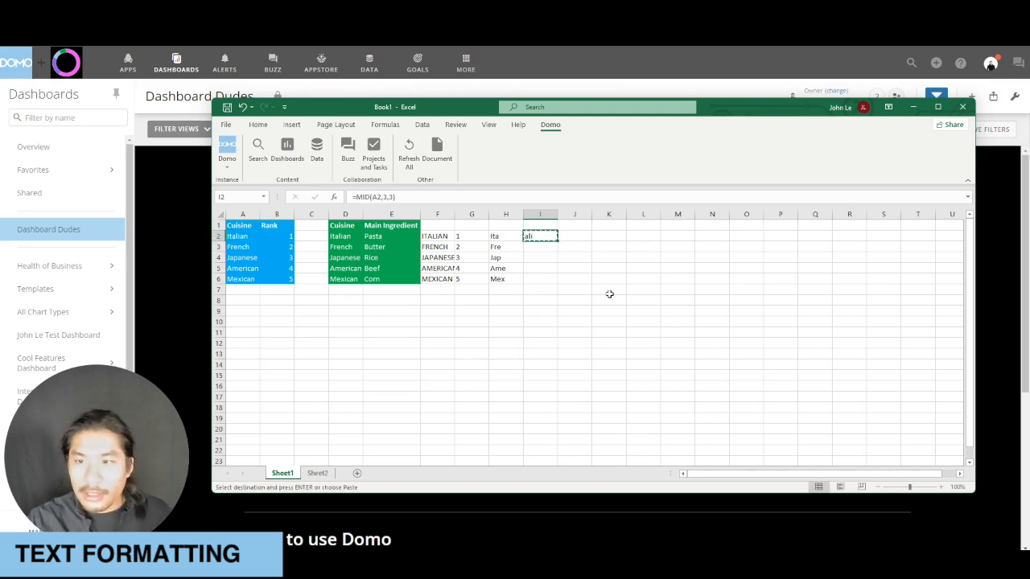
key(shift+Down)
key(shift+Down)
key(shift+Down)
key(shift+Down)
key(ctrl+v)
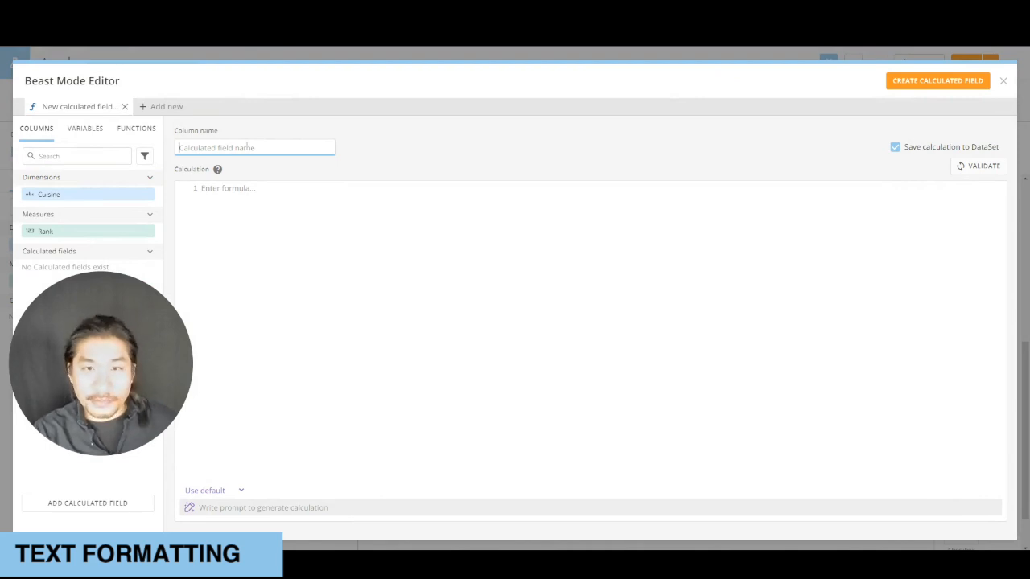
In Domo's Beast Mode Editor, name the new calculated field Upper and define its formula as UPPER(`Cuisine`).
text(Upper)
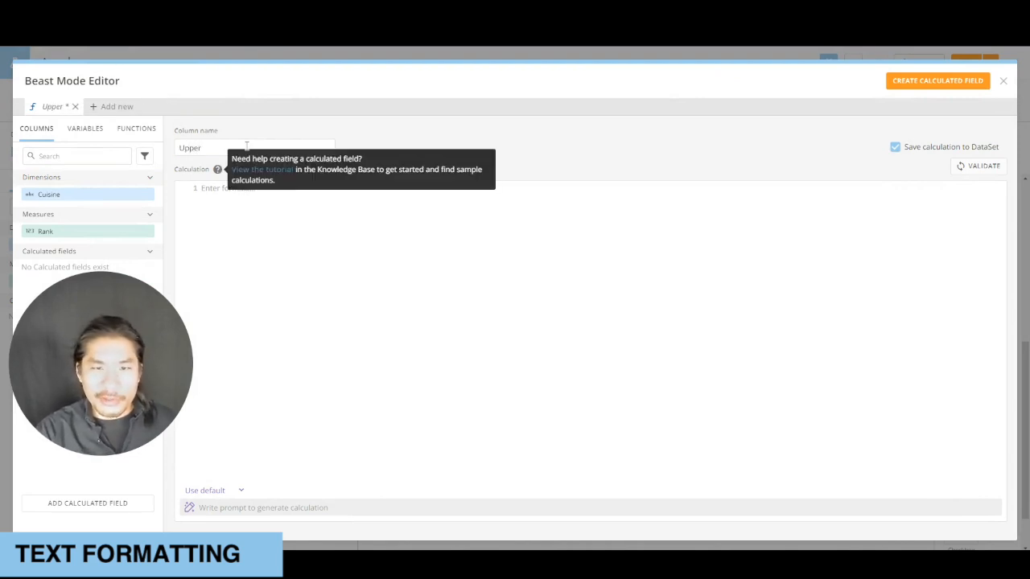
key(Tab)
text(u)
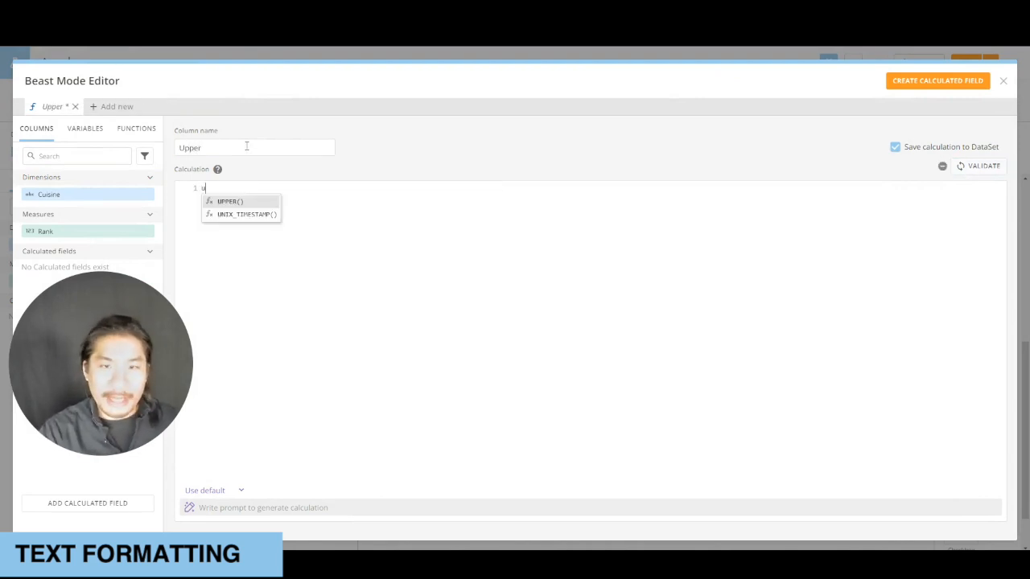
text(pp)
key(Return)
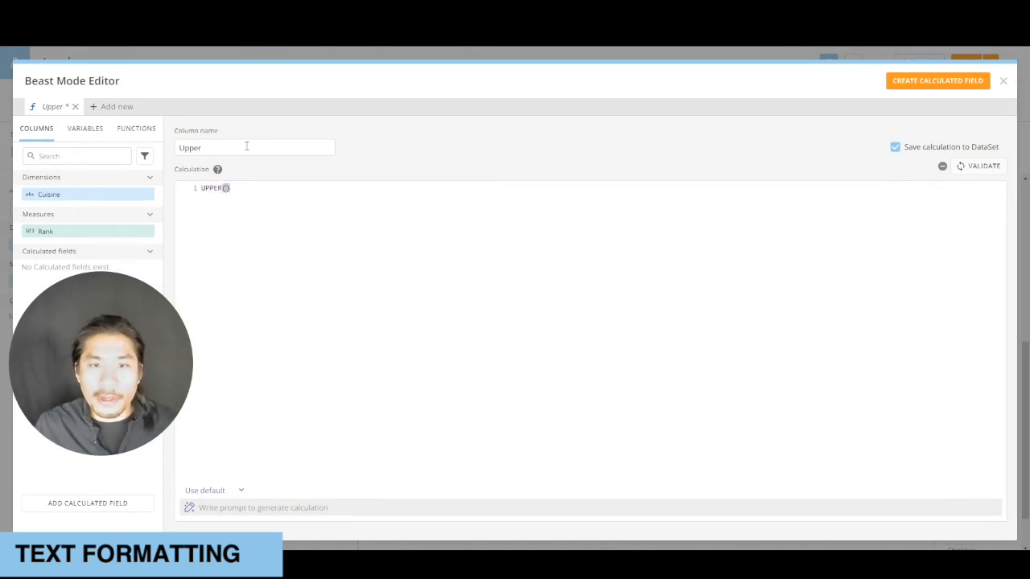
click(137, 194)
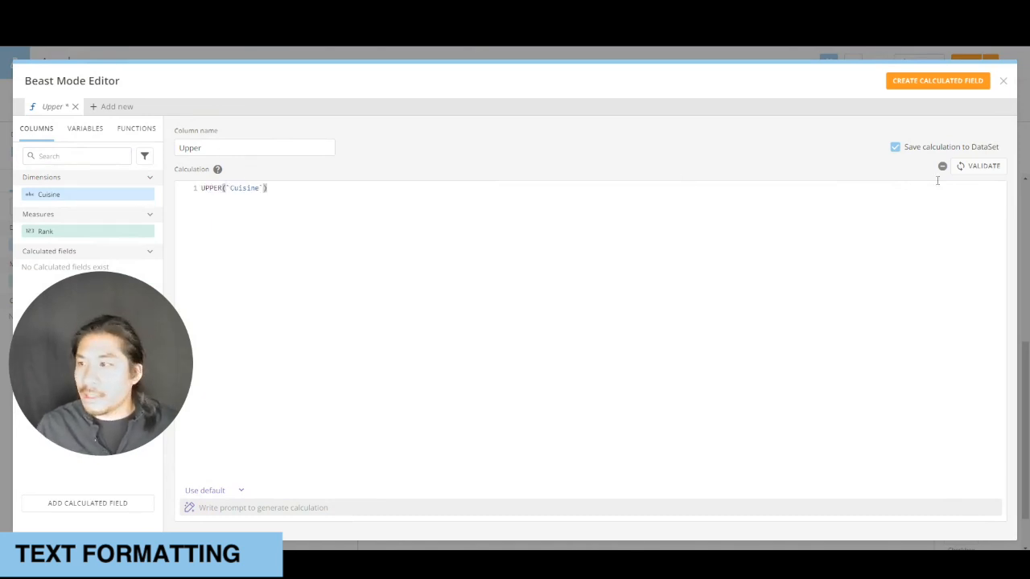
Validate and create the Upper calculated field, and add it to the table card's columns after Rank.
click(979, 166)
click(966, 82)
click(1003, 81)
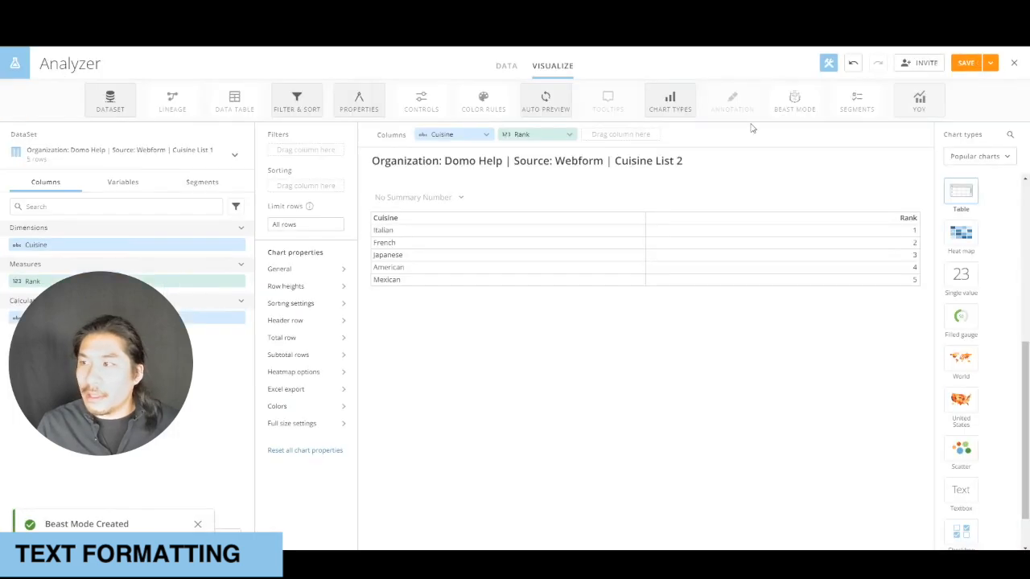
drag(95, 317, 618, 133)
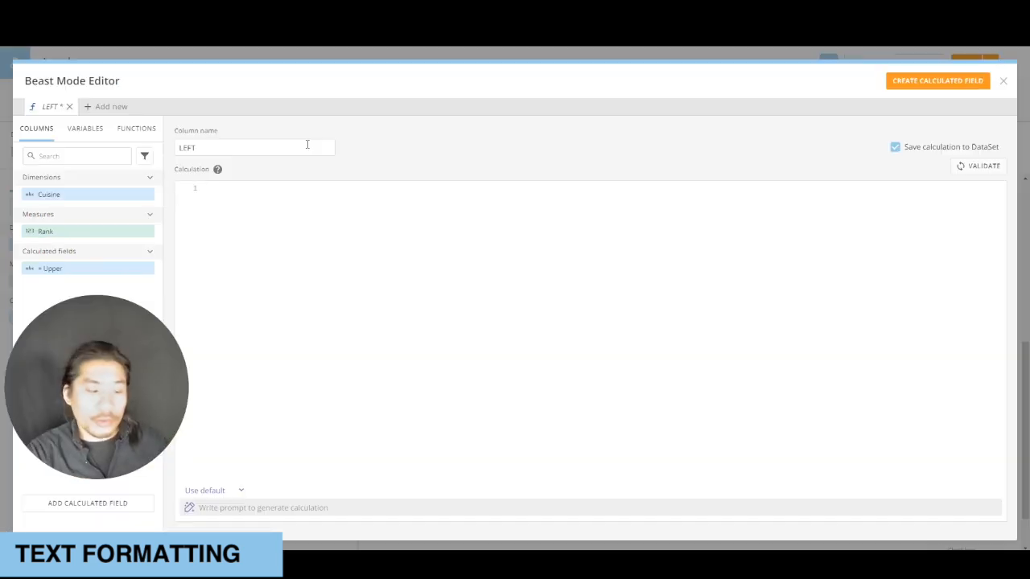
Define the LEFT calculated field's formula as LEFT(`Cuisine`,3) and create the field.
text(lef)
key(Return)
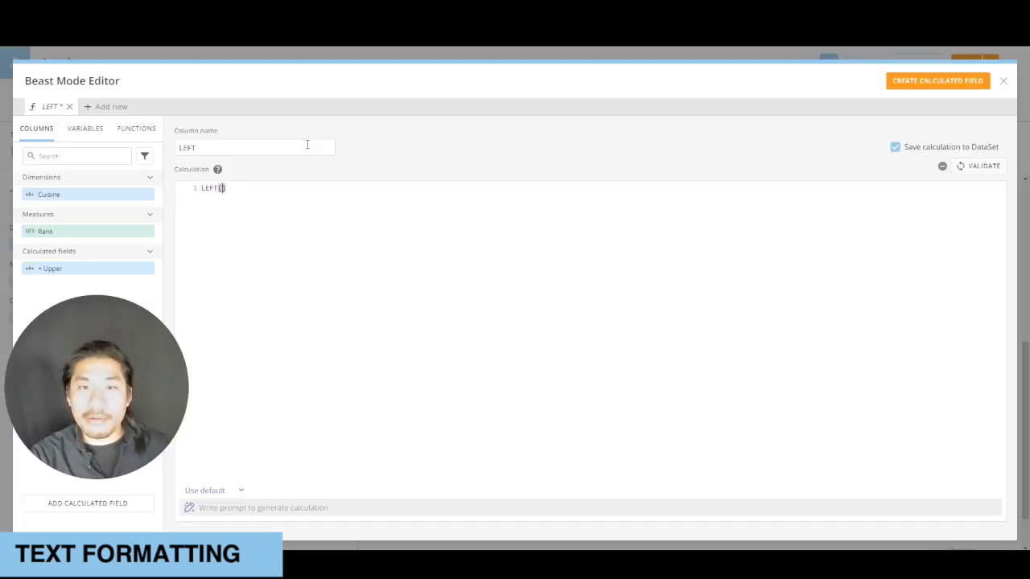
text(cu)
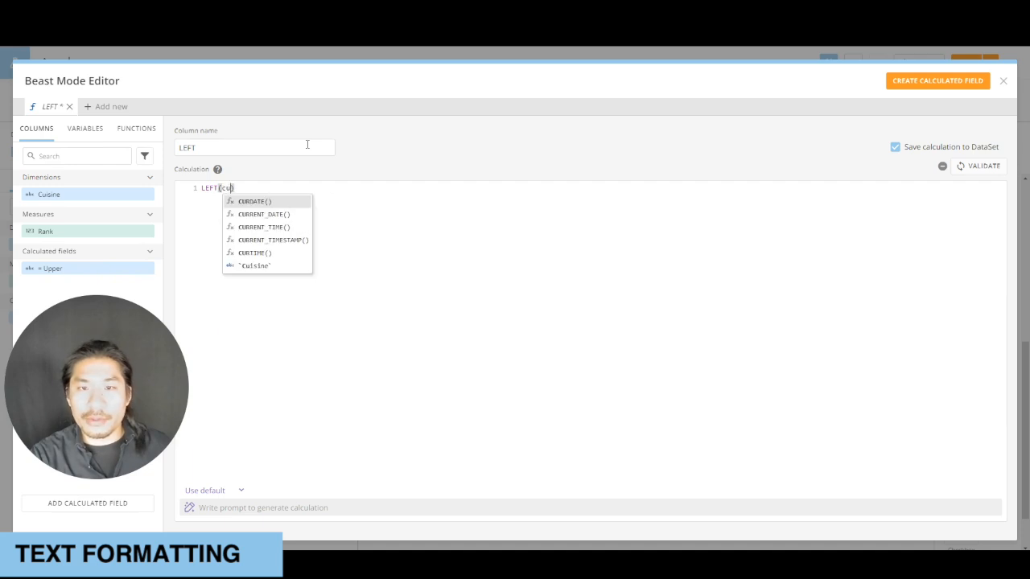
key(Up)
key(Return)
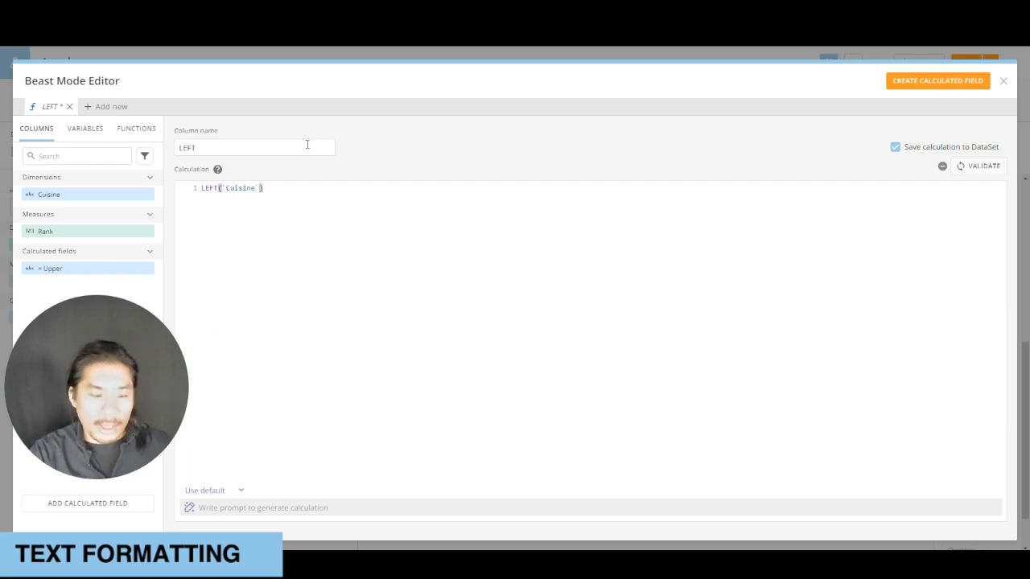
text(,3)
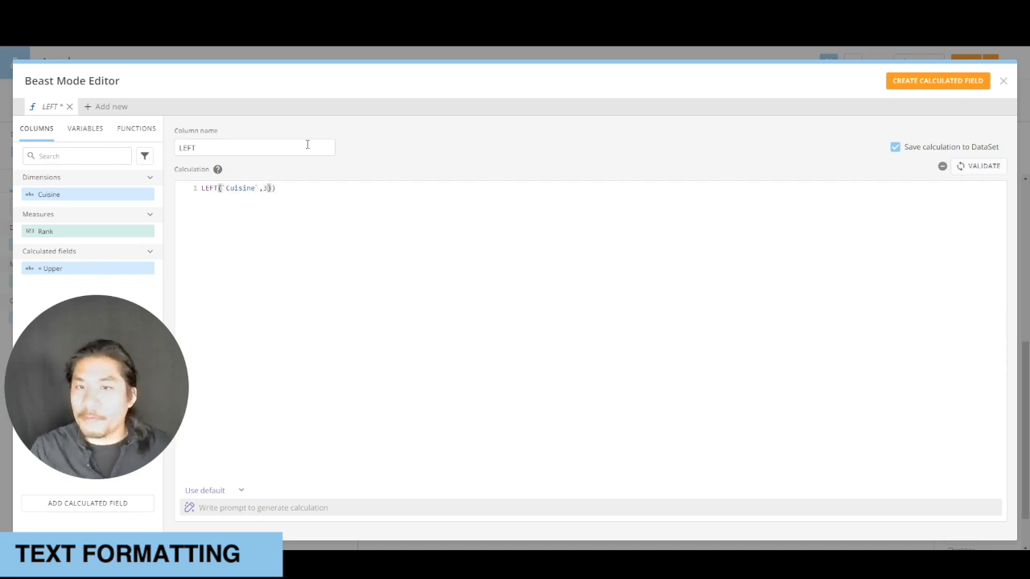
key(Delete)
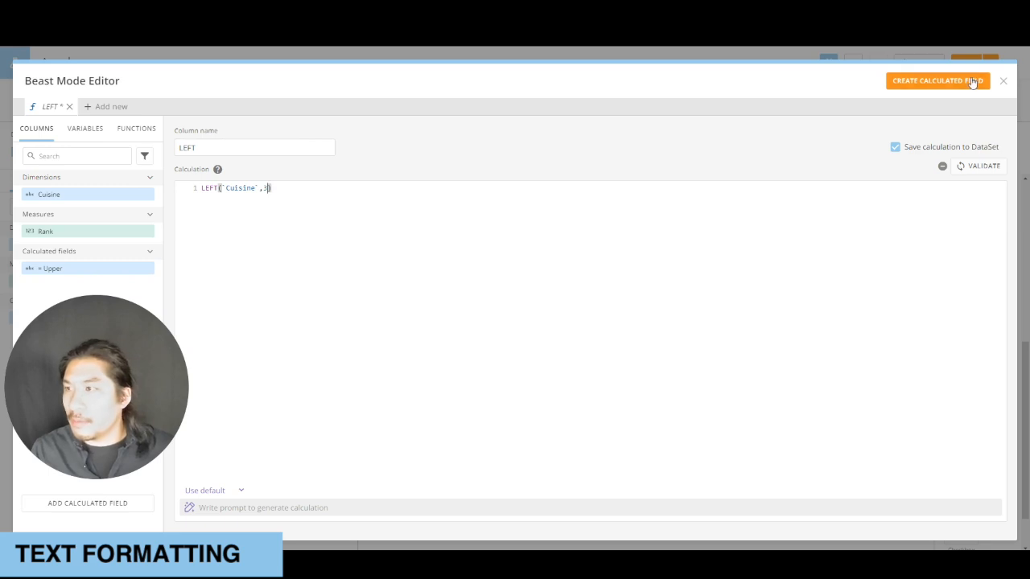
click(973, 82)
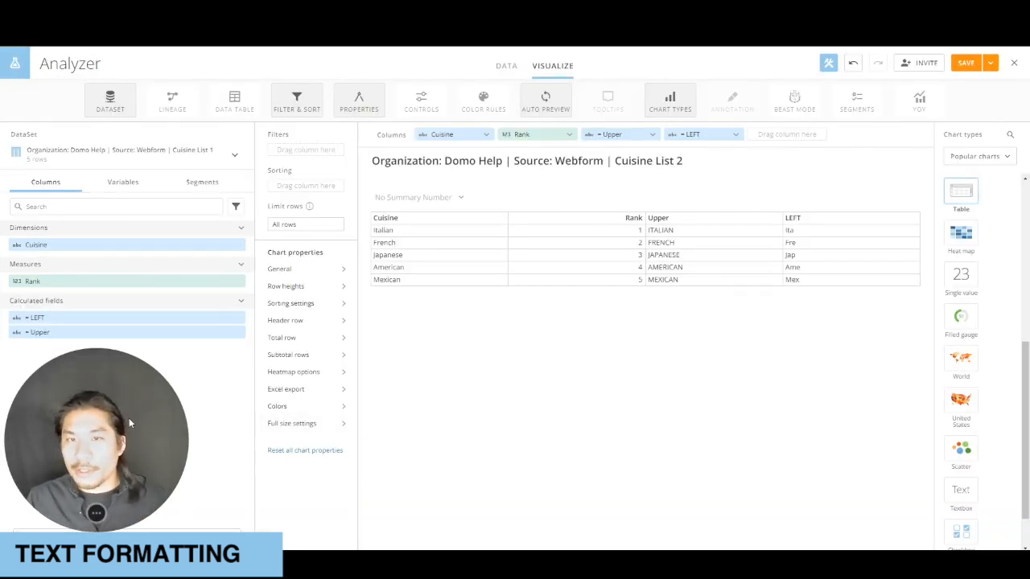
drag(130, 415, 131, 382)
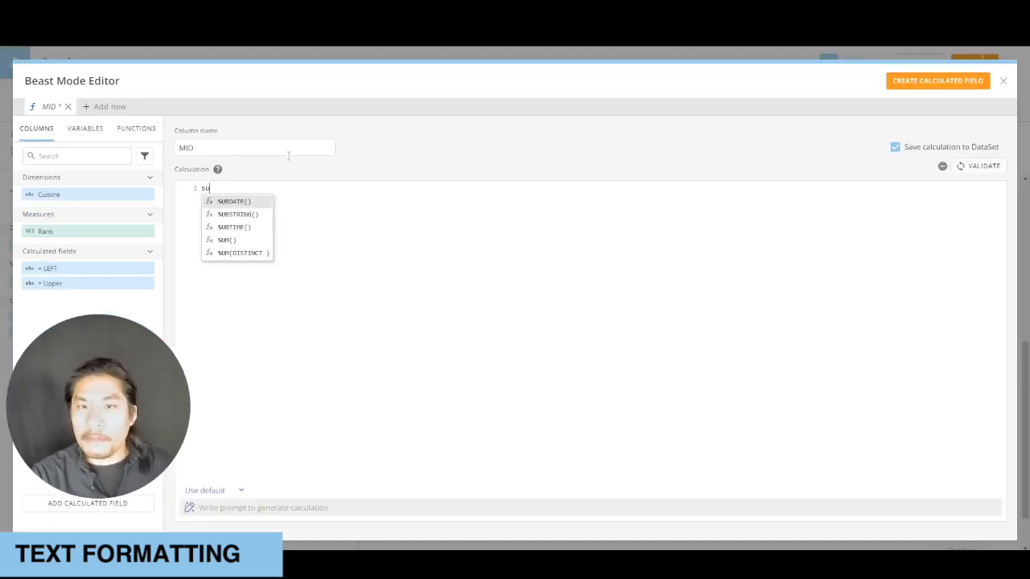
Define the MID calculated field's formula as SUBSTRING(`Cuisine`,3,3) and create the field.
text(b)
key(Down)
key(Return)
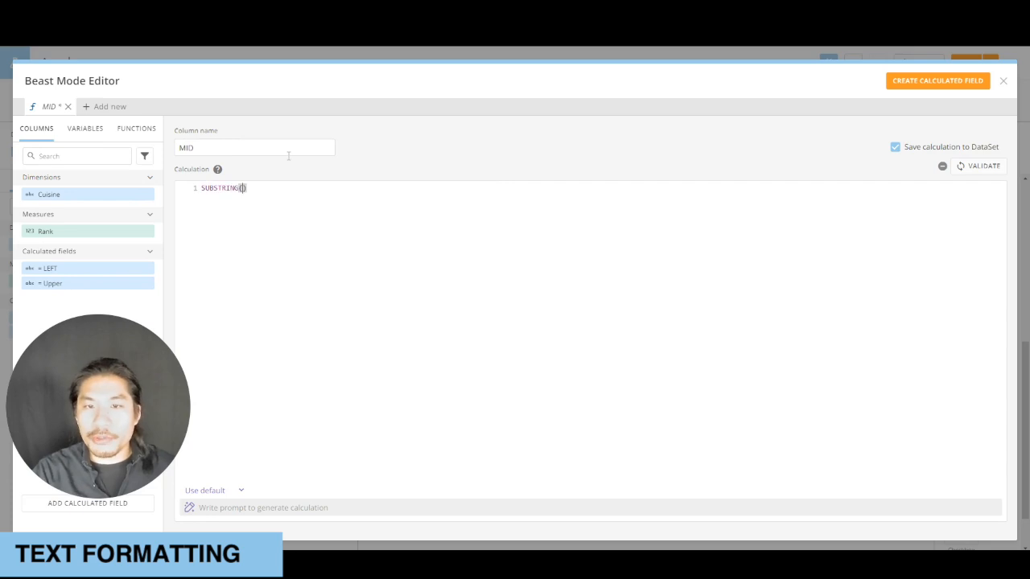
click(106, 196)
text(,)
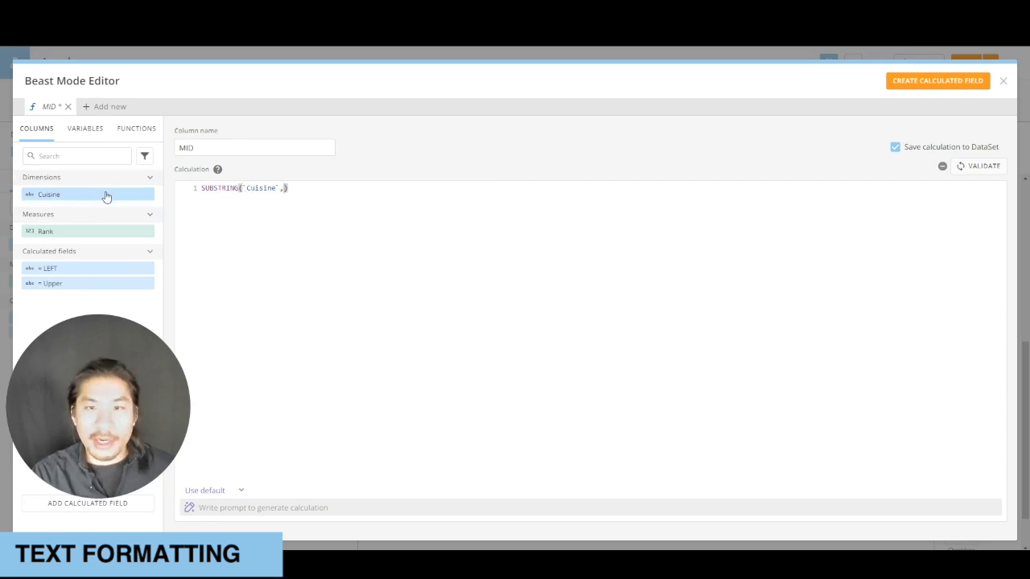
text(3,3)
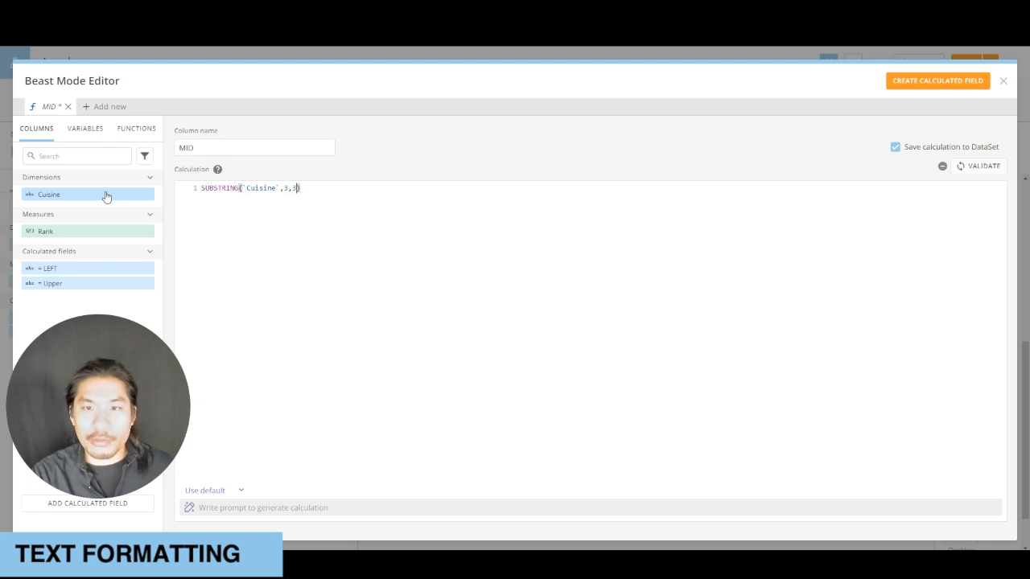
click(952, 80)
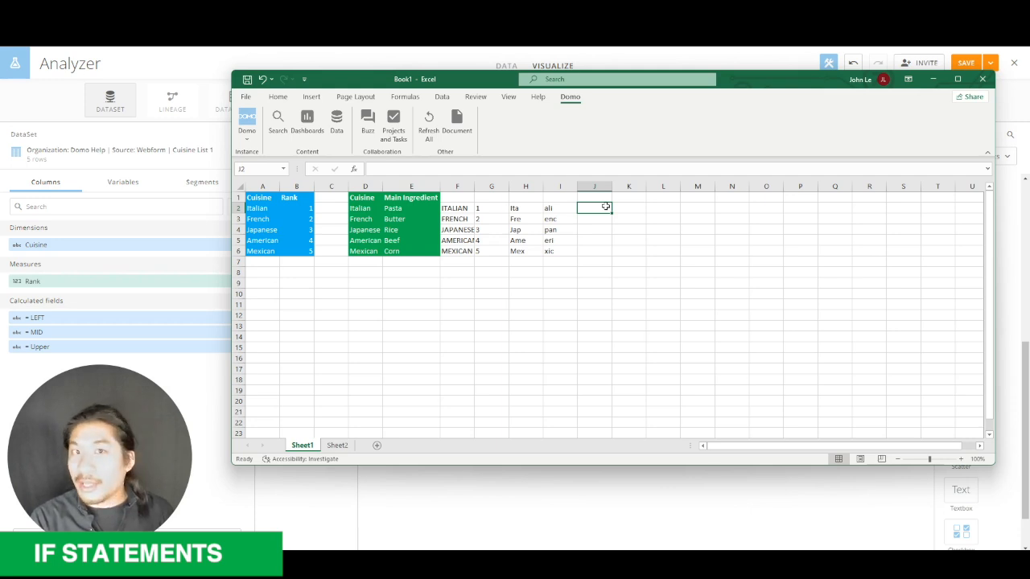
In Excel, enter the formula =IF(A2="Italian","Italy","") in cell J2 and copy it down through J6.
text(=)
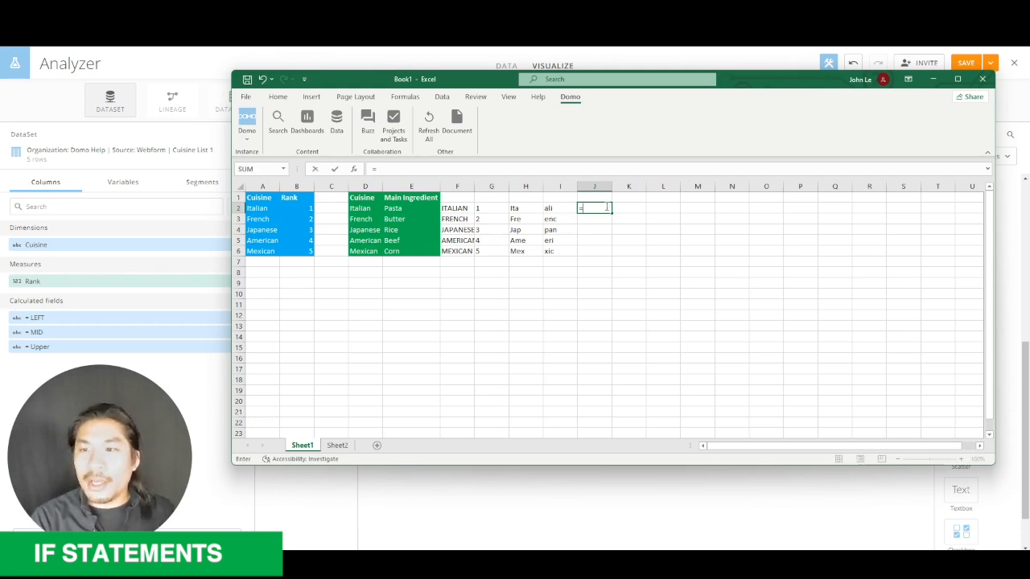
text(IF()
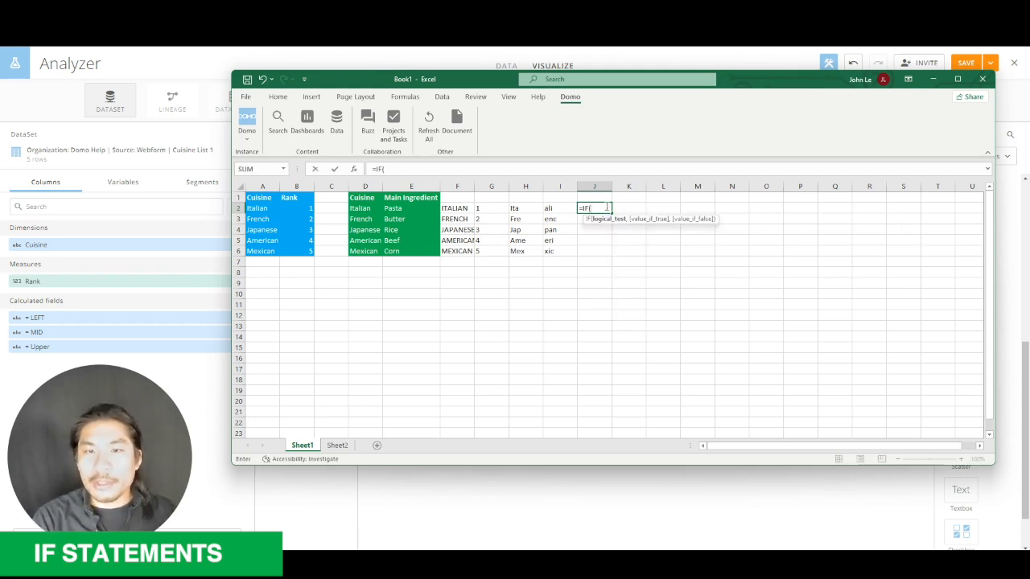
key(Left)
key(Left)
key(Left)
key(Left)
key(Left)
key(Left)
key(Left)
key(Left)
key(Left)
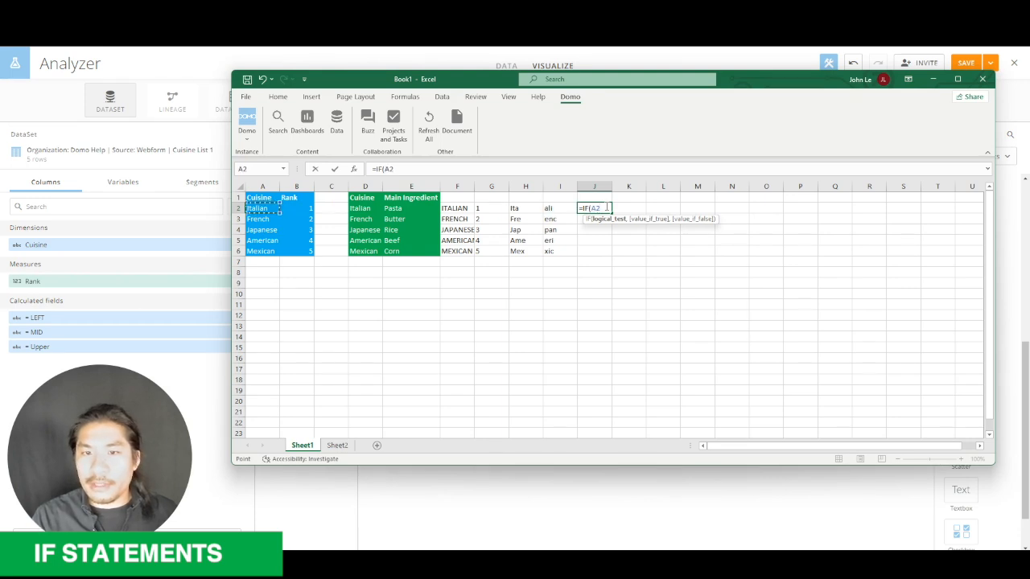
text(,)
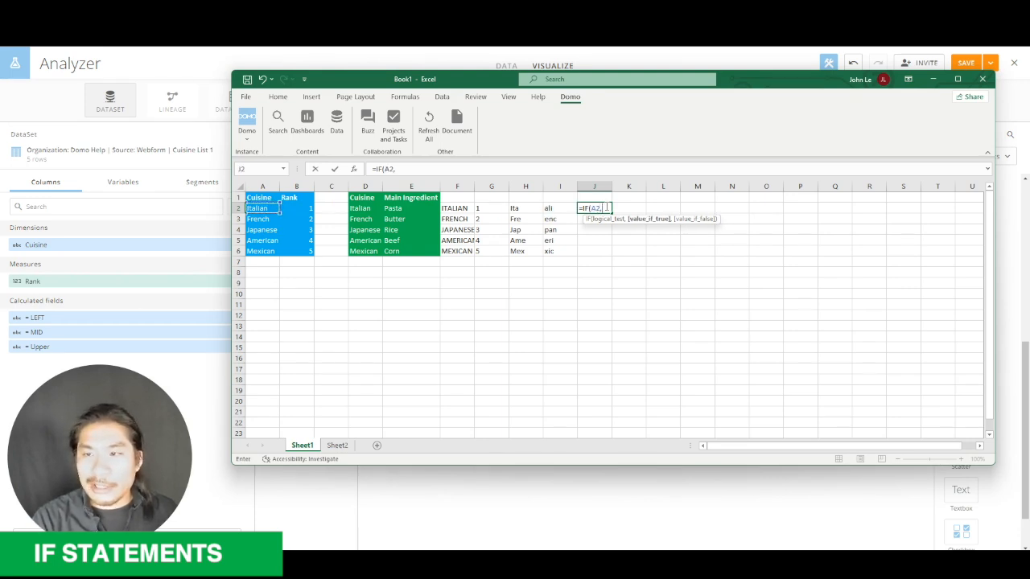
key(BackSpace)
key(BackSpace)
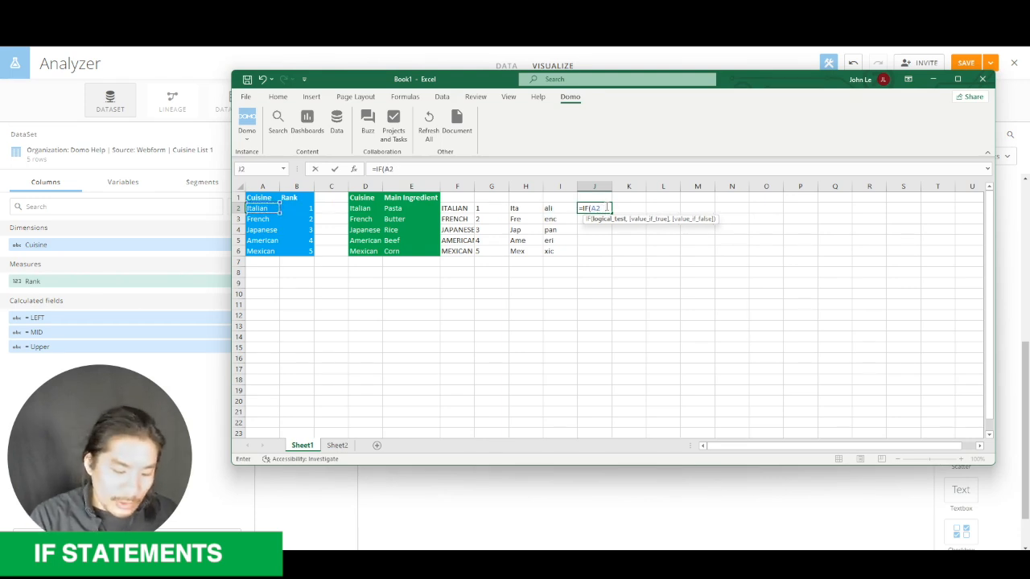
text(="Ita)
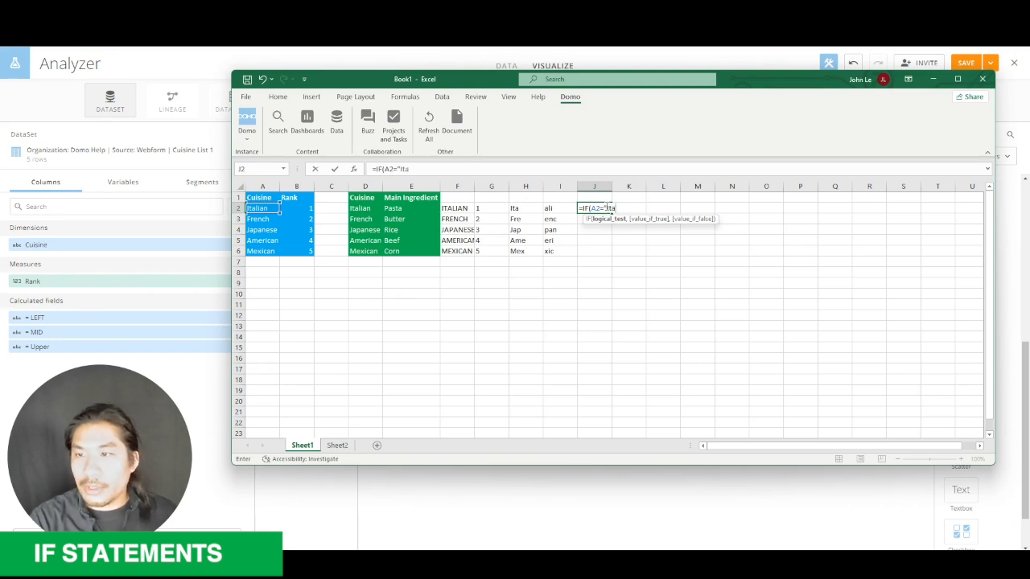
text(lian","I)
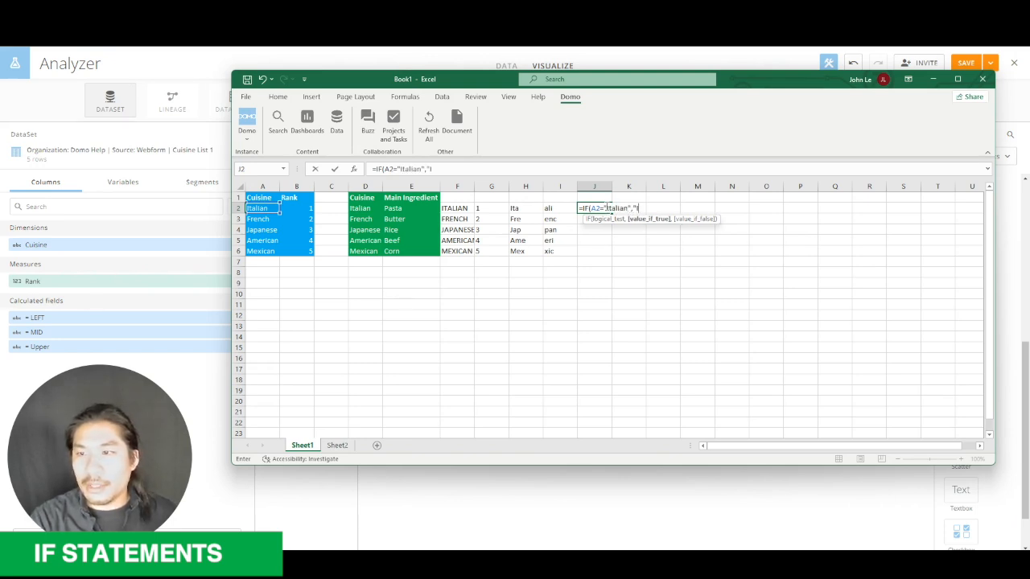
text(taly",)
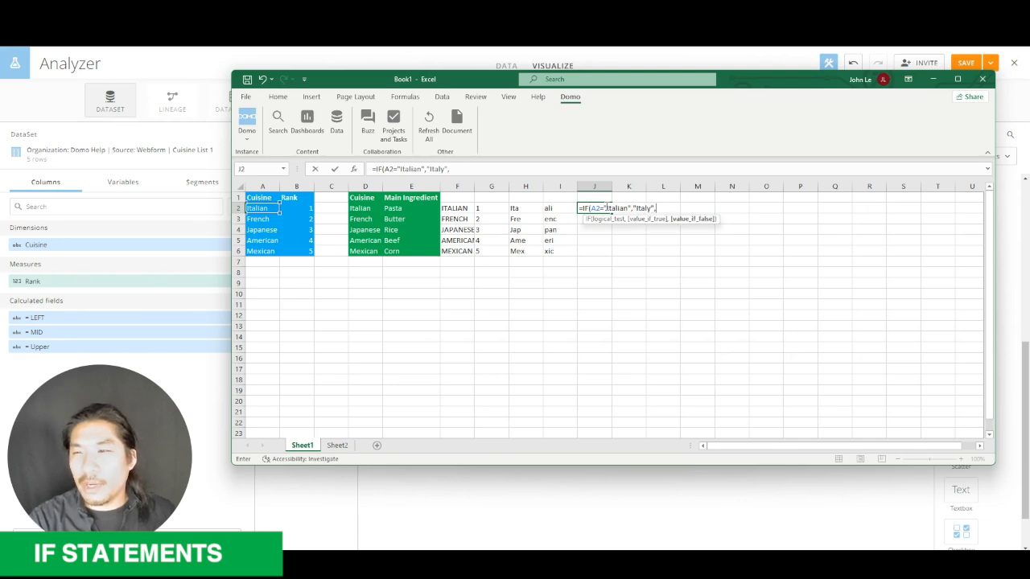
text(""))
key(ctrl+Return)
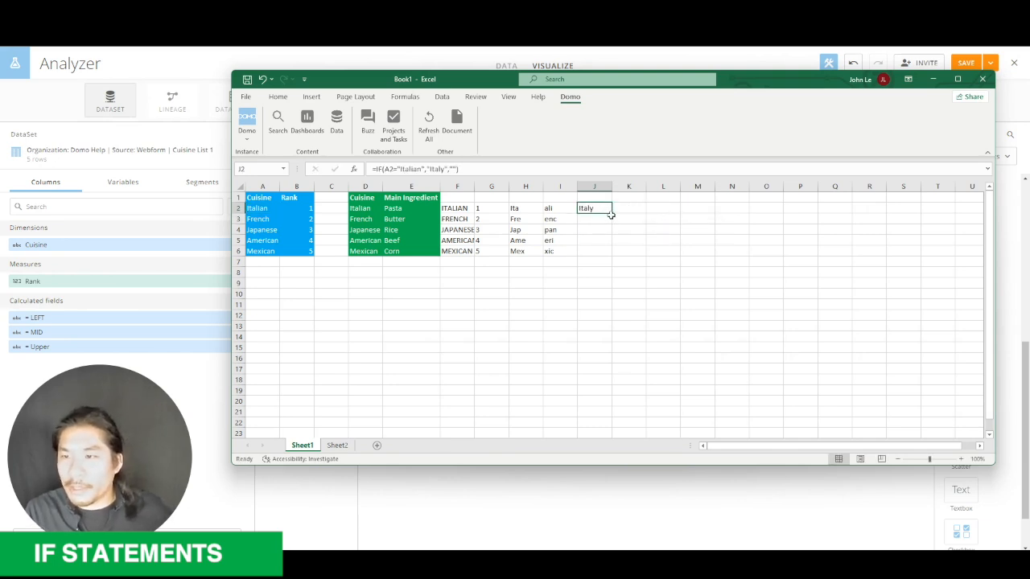
drag(612, 214, 609, 256)
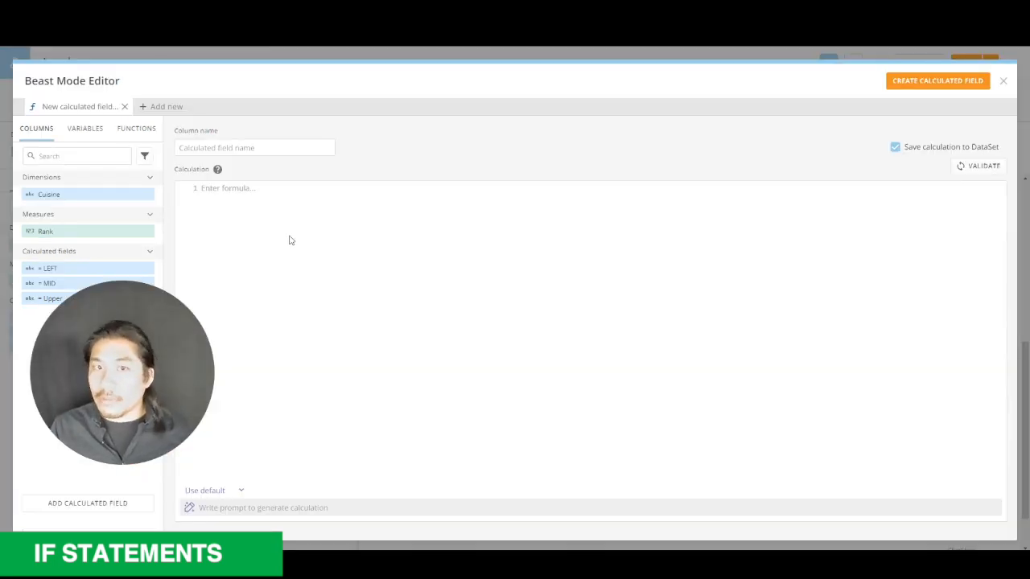
In Domo's Beast Mode Editor, name the new calculated field IF and begin its formula with CASE and WHEN on separate lines.
click(303, 151)
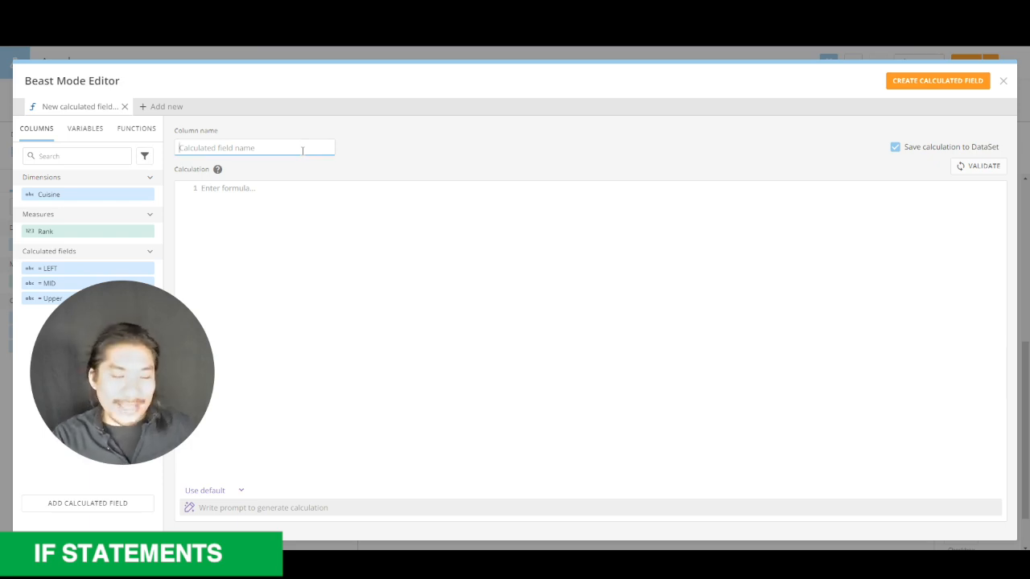
text(IF)
key(Tab)
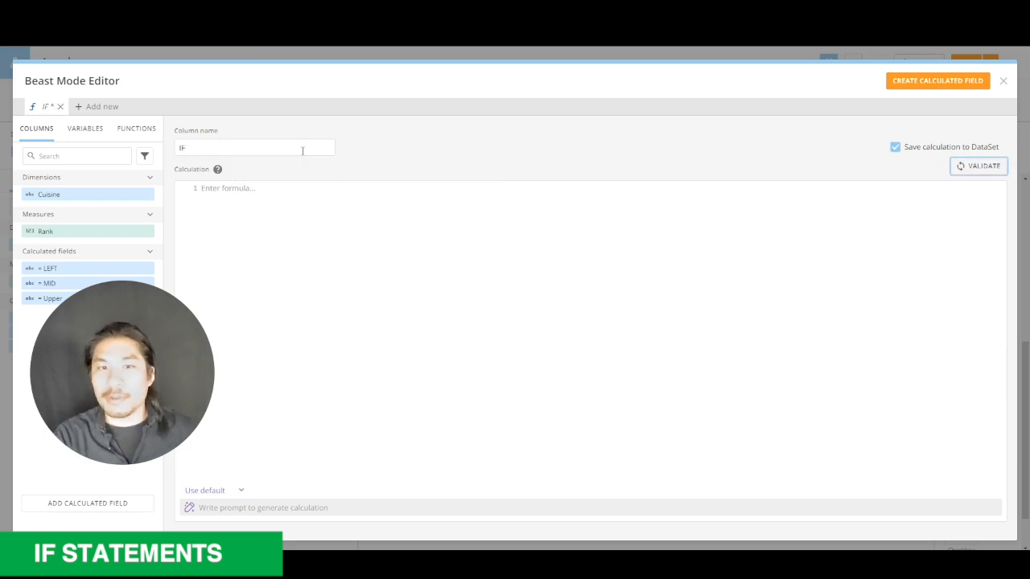
key(Tab)
text(Case)
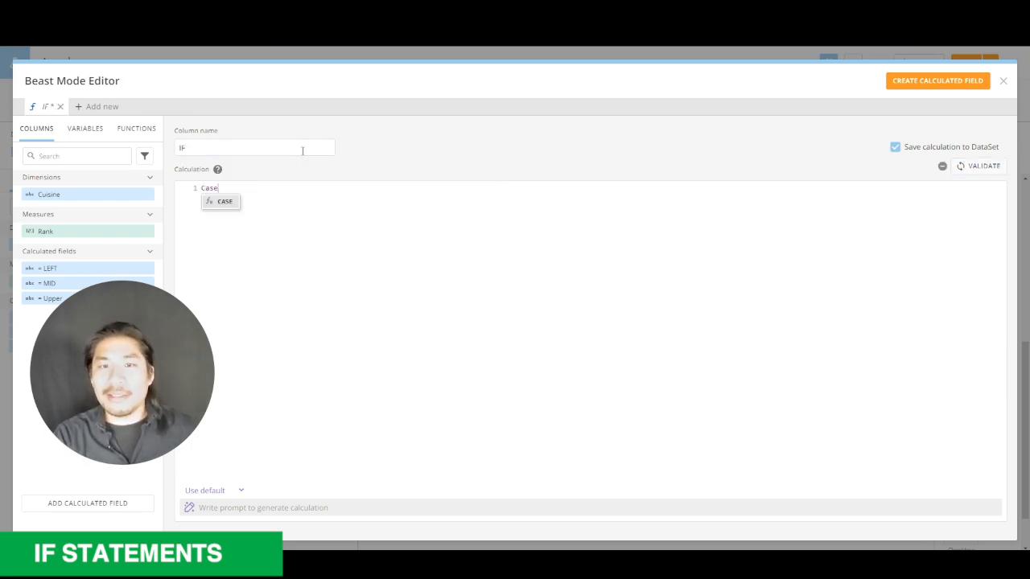
key(Return)
text(WHEN)
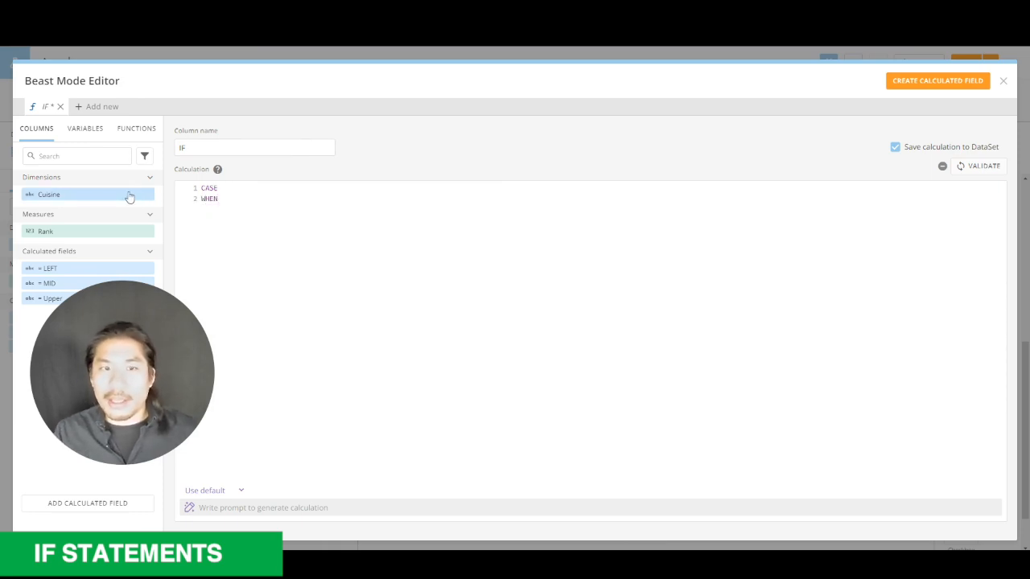
Complete the second formula line as WHEN `Cuisine`='Italian' THEN 'Italy' and start a new line below it.
click(130, 196)
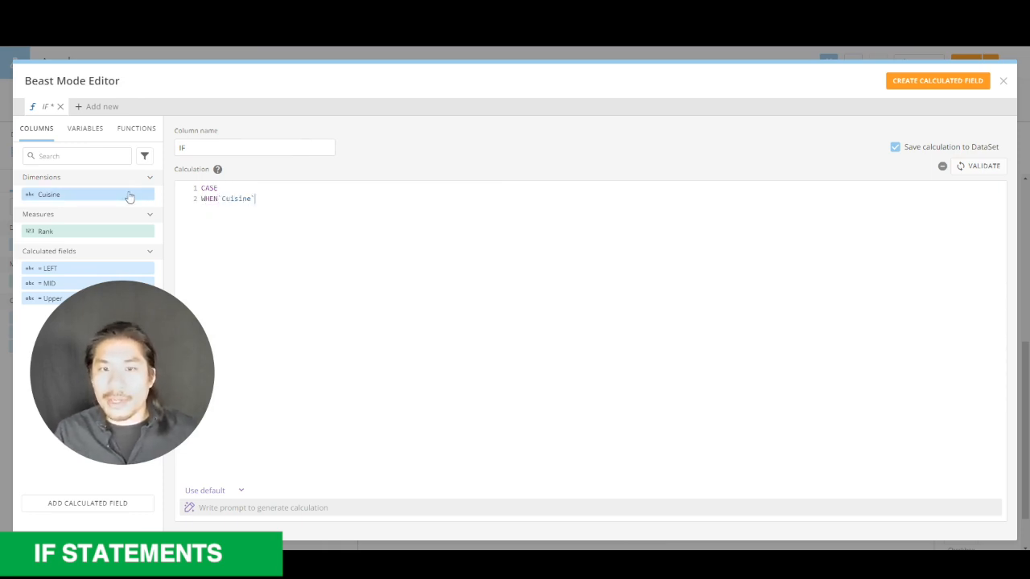
click(218, 199)
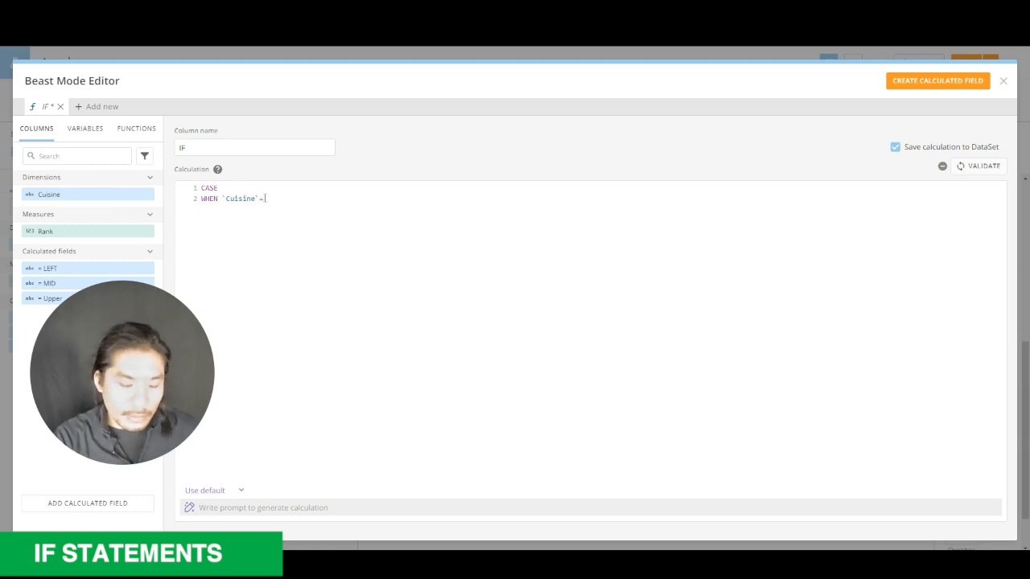
text(Ita)
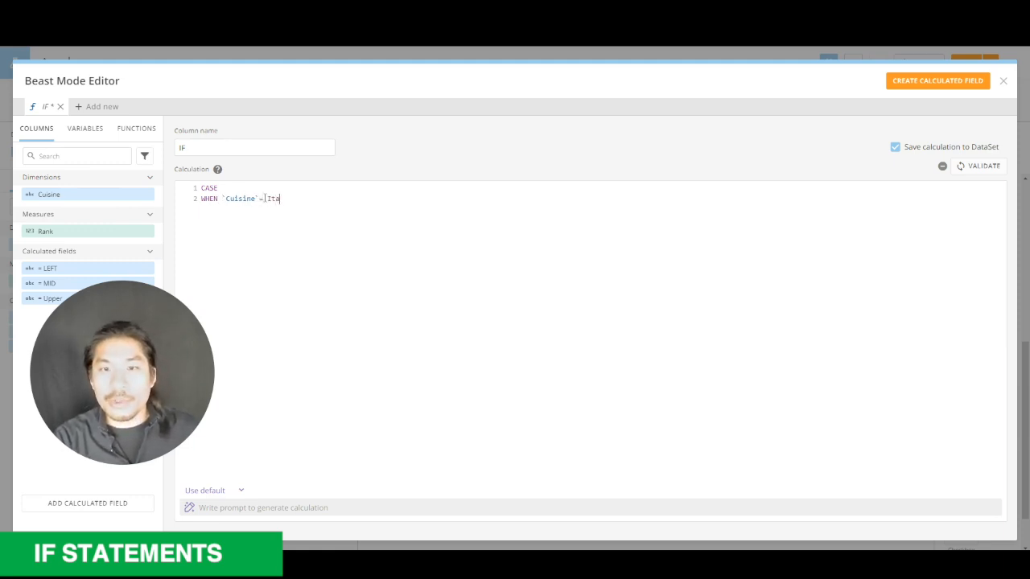
text(lian')
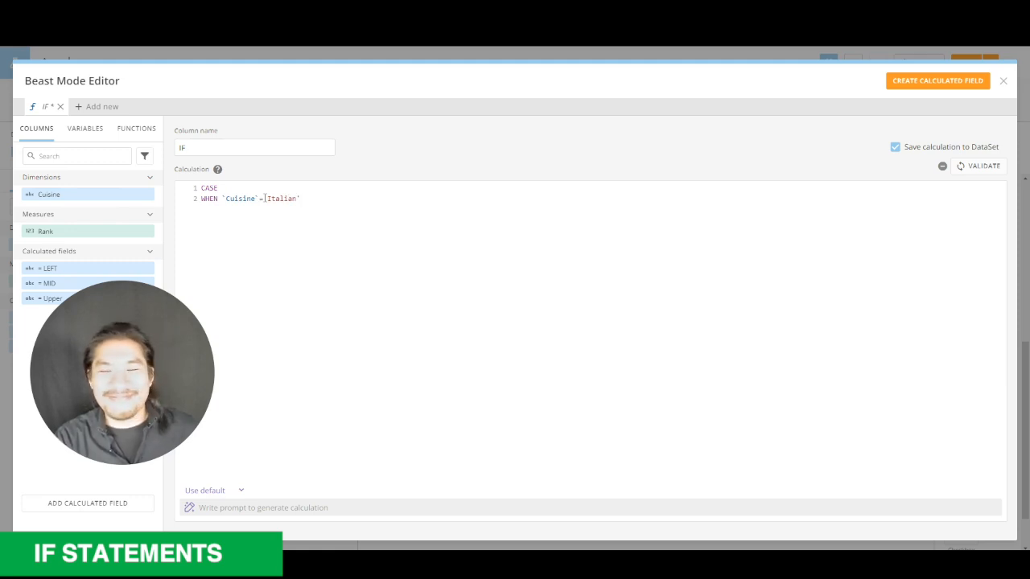
text( THEN ')
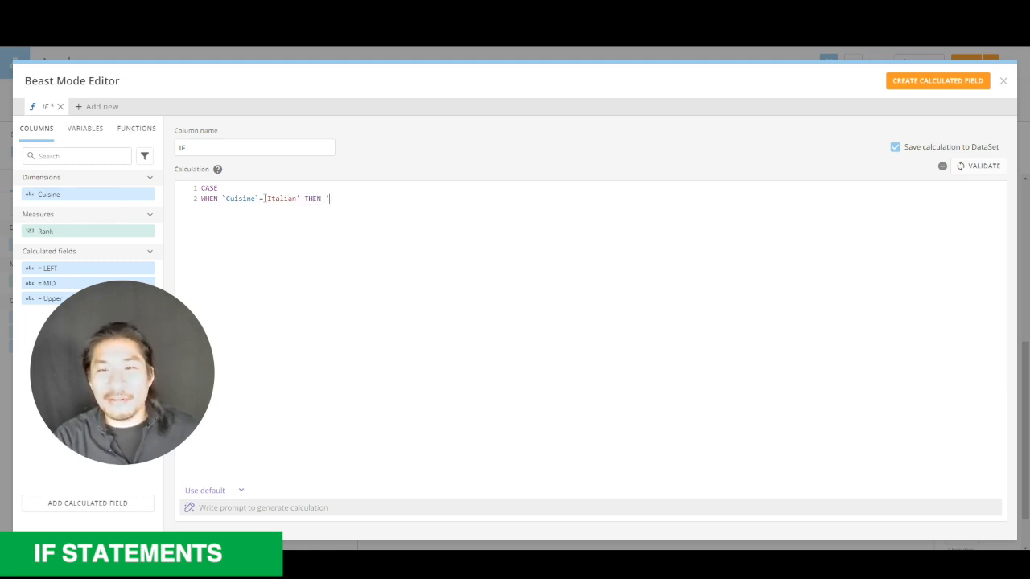
text(Italy)
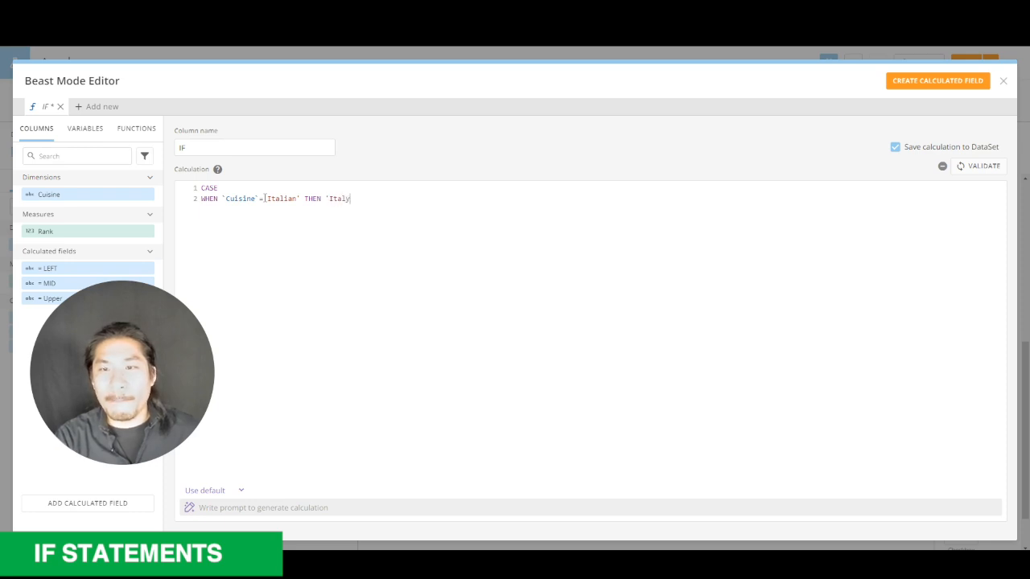
text(')
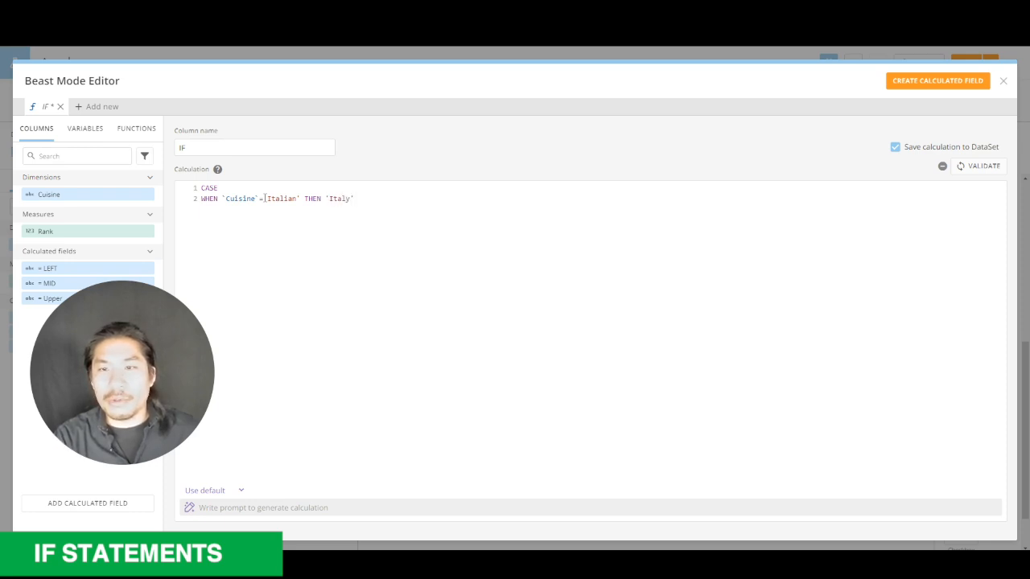
key(Return)
text(ELSE )
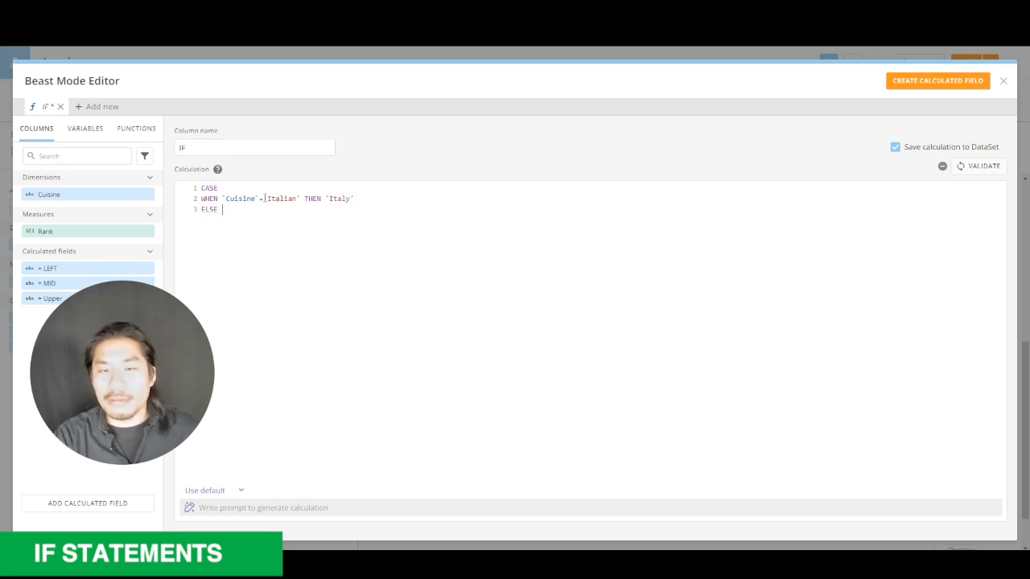
text(')
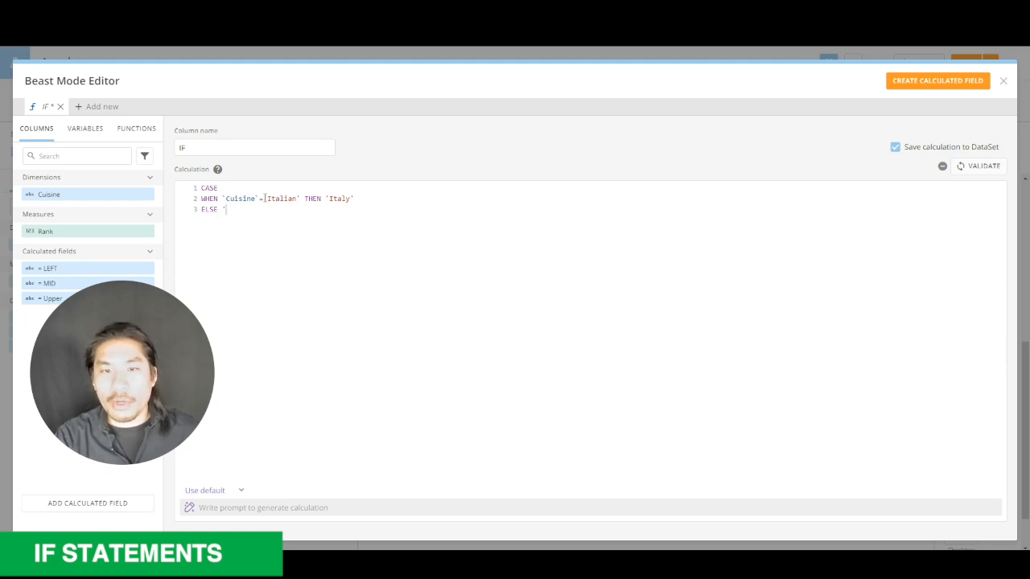
key(BackSpace)
key(BackSpace)
key(BackSpace)
key(BackSpace)
key(BackSpace)
key(BackSpace)
Close the CASE statement with END.
text(END)
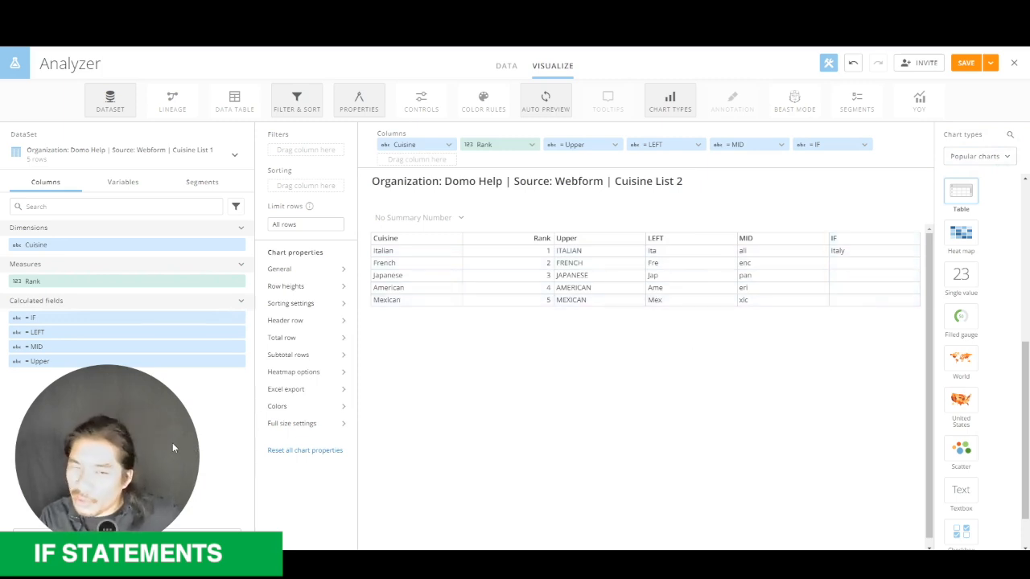
Switch to Excel and examine the IF formula in J2, expanding the formula display and highlighting its empty-string argument.
drag(0, 145, 806, 120)
click(599, 251)
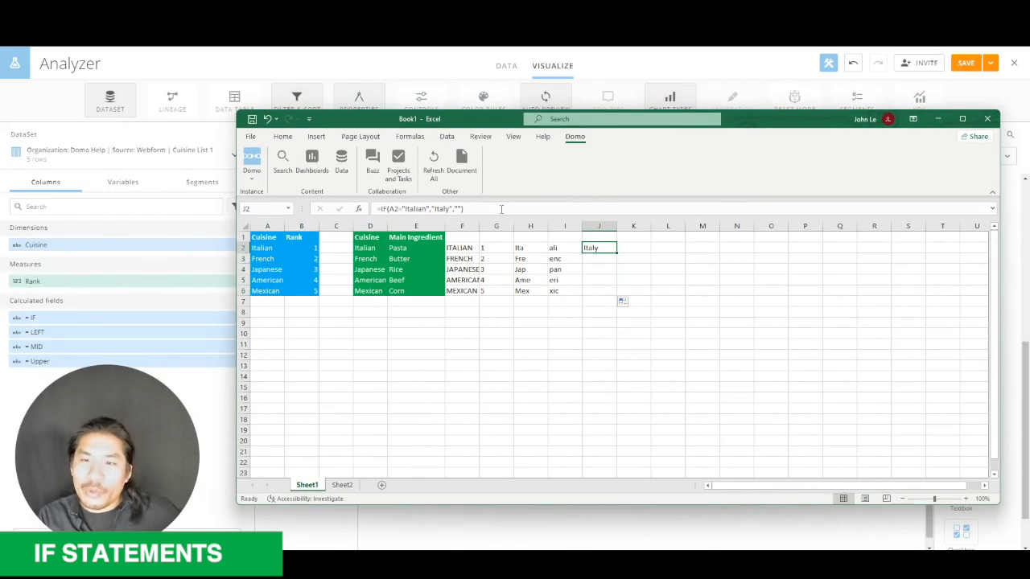
click(500, 209)
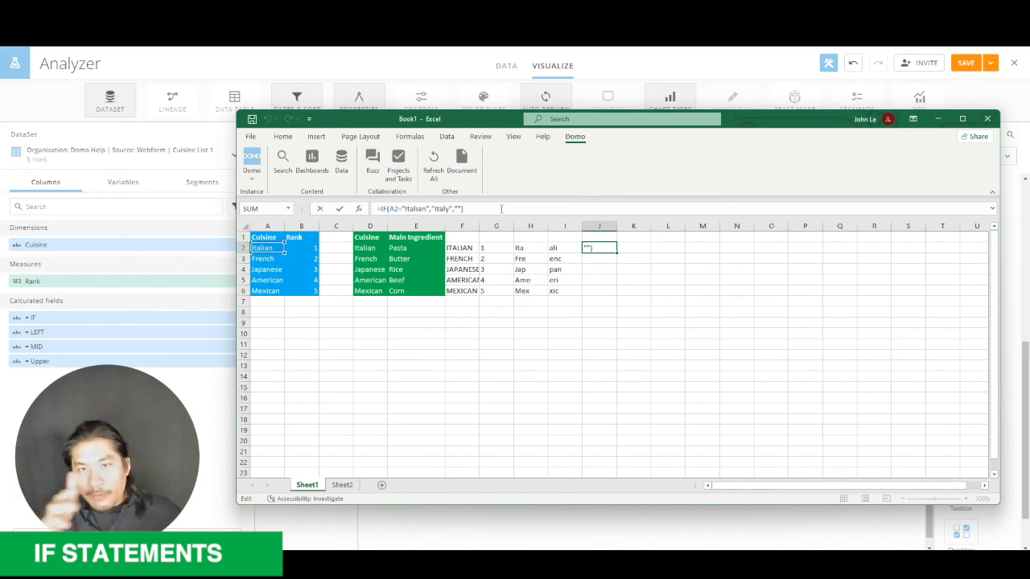
click(991, 208)
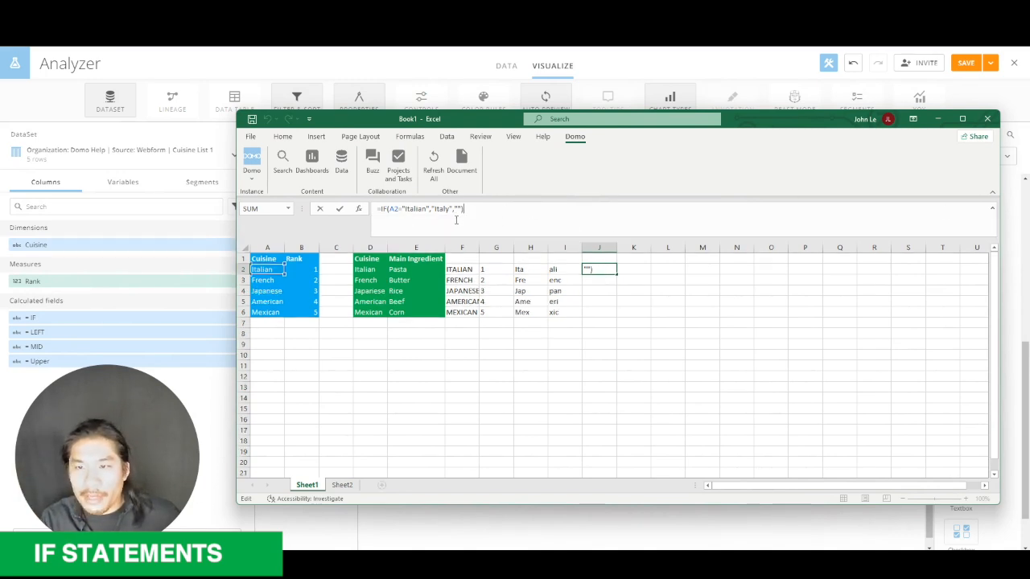
drag(454, 209, 461, 209)
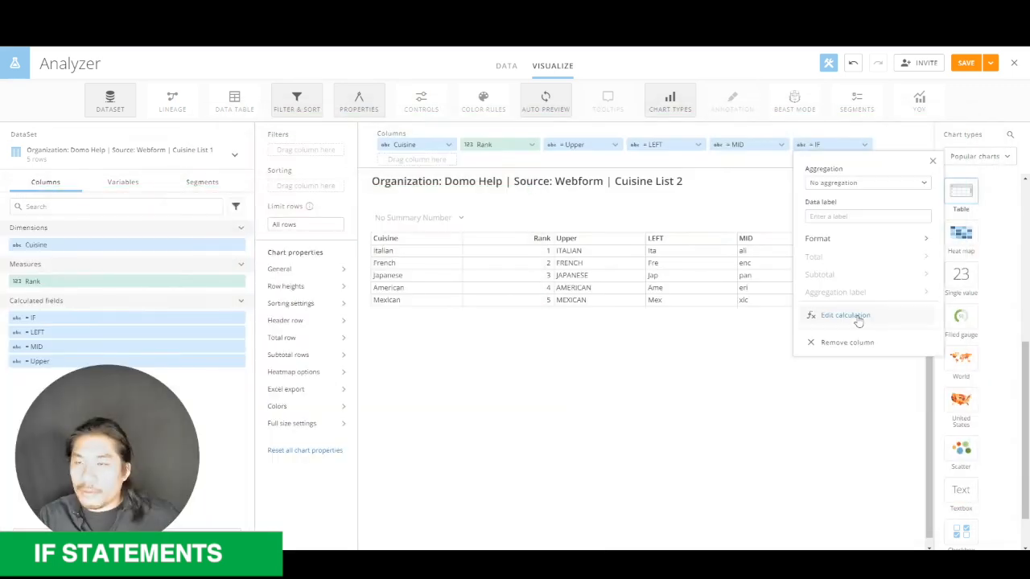
In Domo, reopen the IF column's calculation and duplicate its WHEN `Cuisine`='Italian' THEN 'Italy' line directly below the original.
click(858, 317)
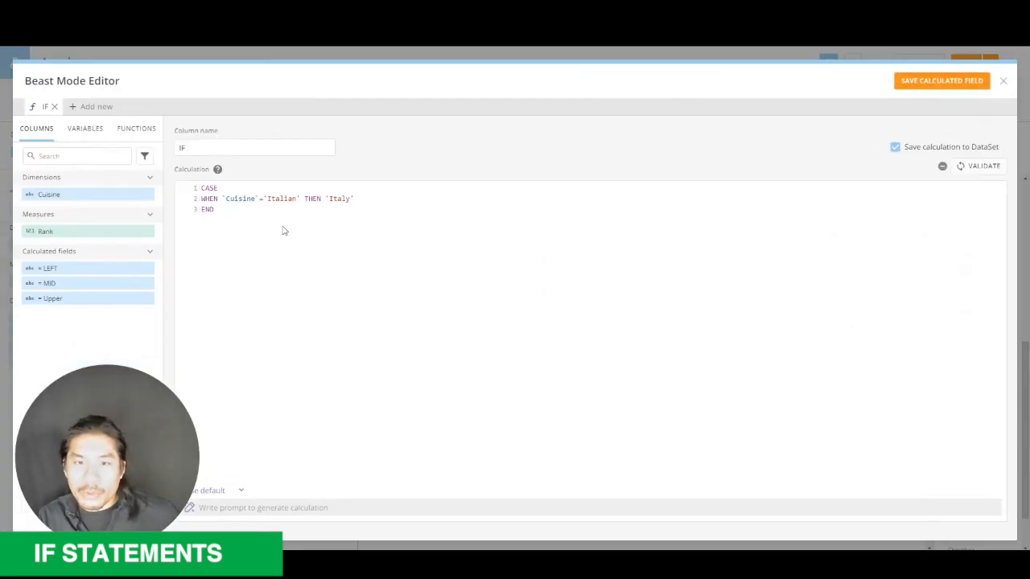
click(280, 200)
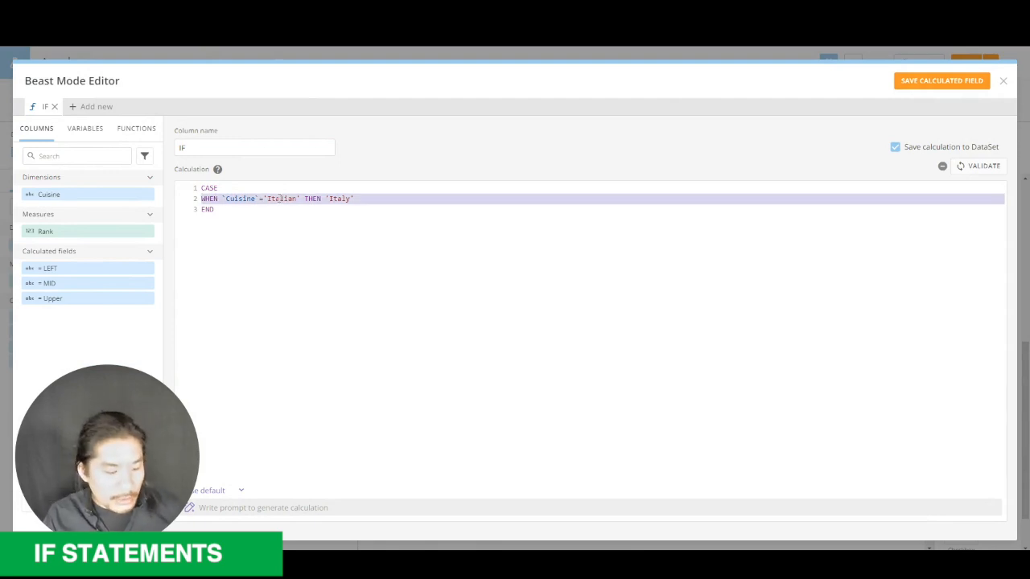
click(376, 198)
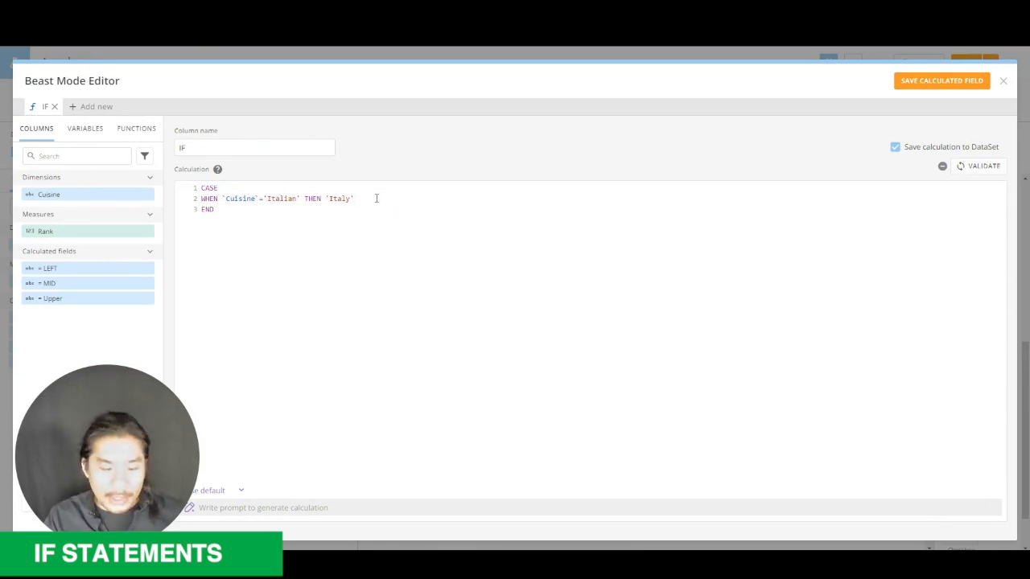
key(Return)
text(WHEN `Cuisine`='Italian' THEN 'Italy')
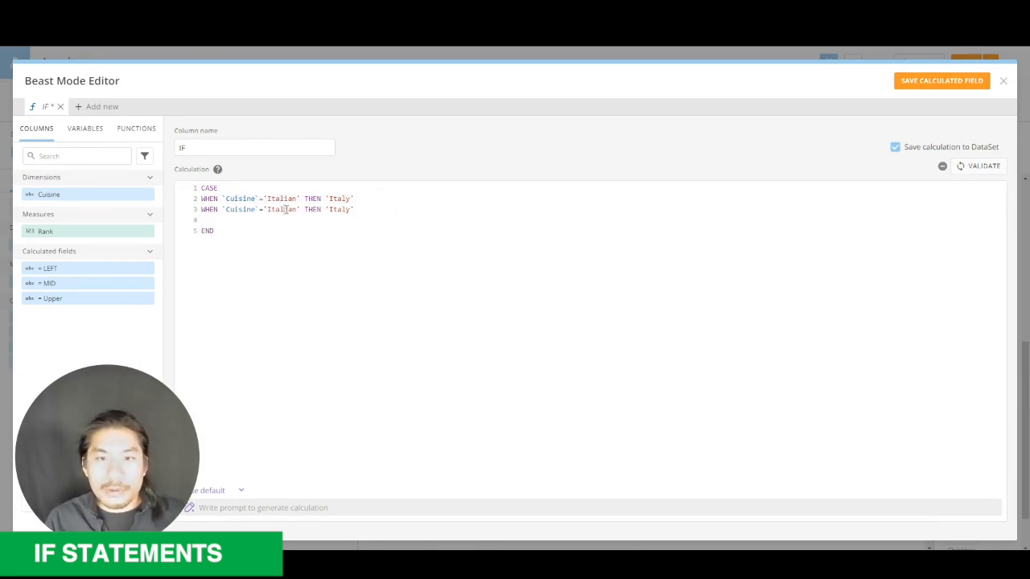
Change the duplicated line to WHEN `Cuisine`='French' THEN 'France' and save the calculated field.
double_click(287, 210)
text(French)
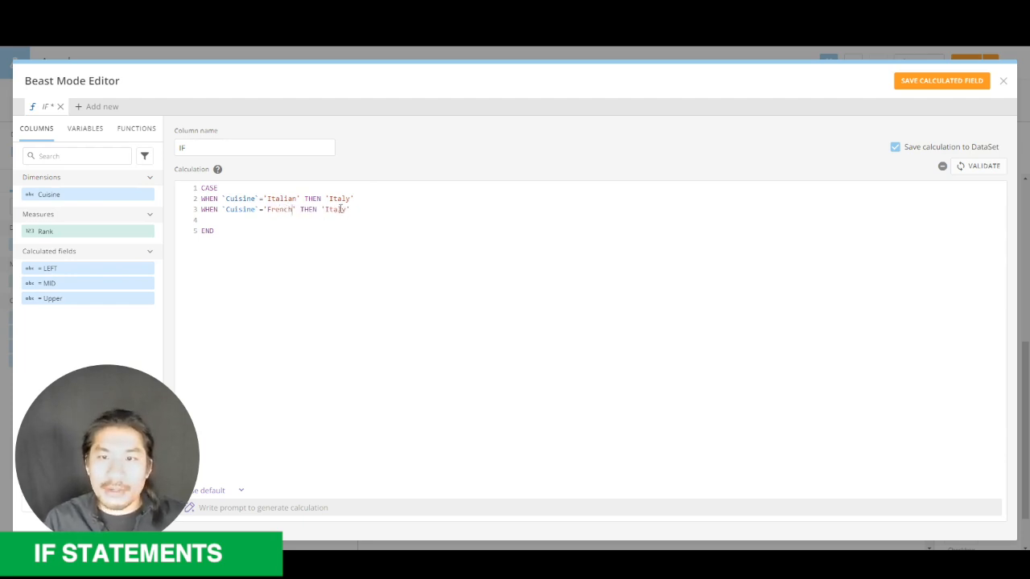
double_click(338, 209)
text(Frenc)
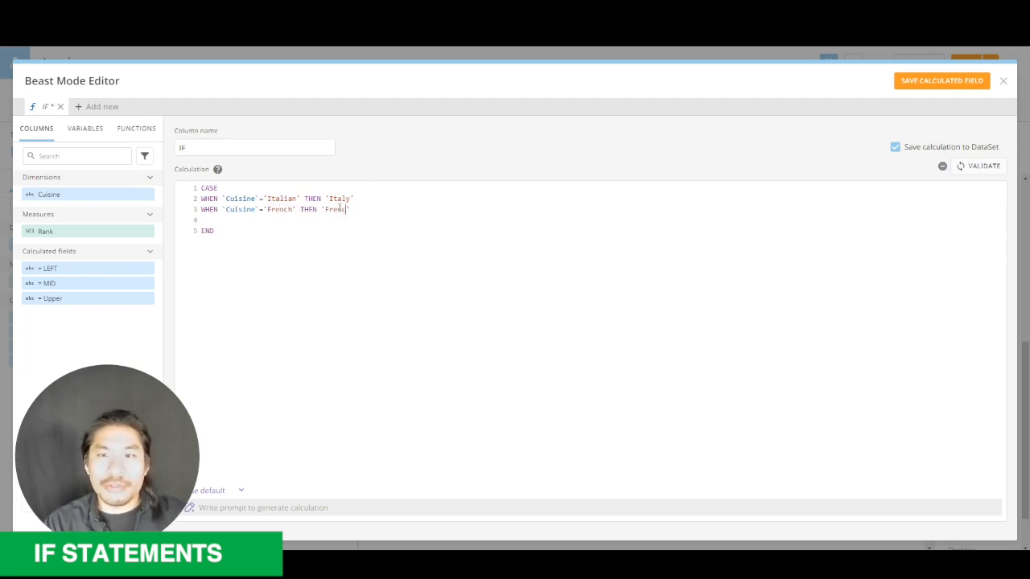
key(BackSpace)
key(BackSpace)
key(BackSpace)
text(ance)
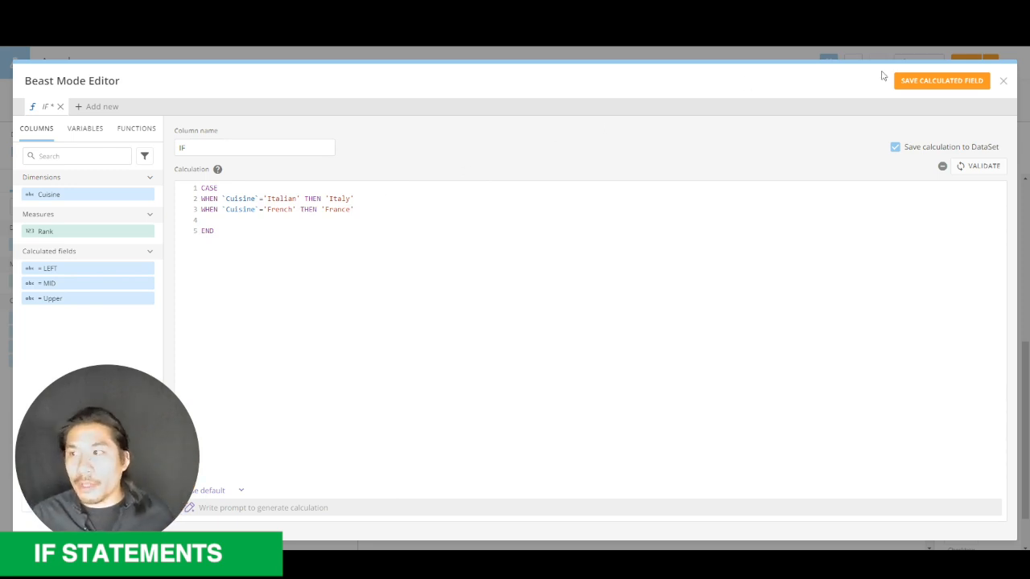
click(920, 79)
click(1002, 80)
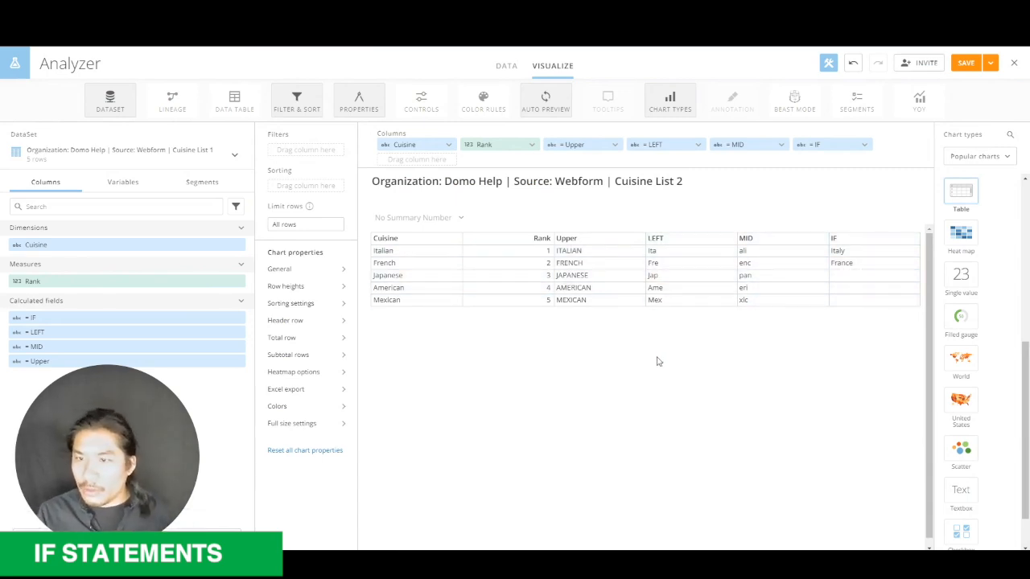
Switch to Excel and highlight the cuisines in A2:A6 and the Main Ingredient table's data in D2:E6.
key(alt+Tab)
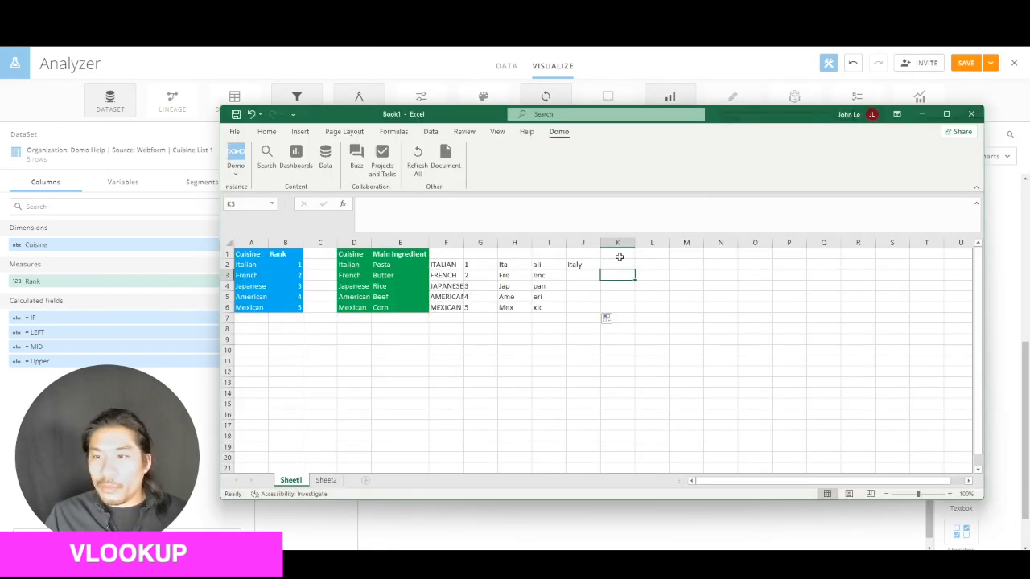
click(621, 263)
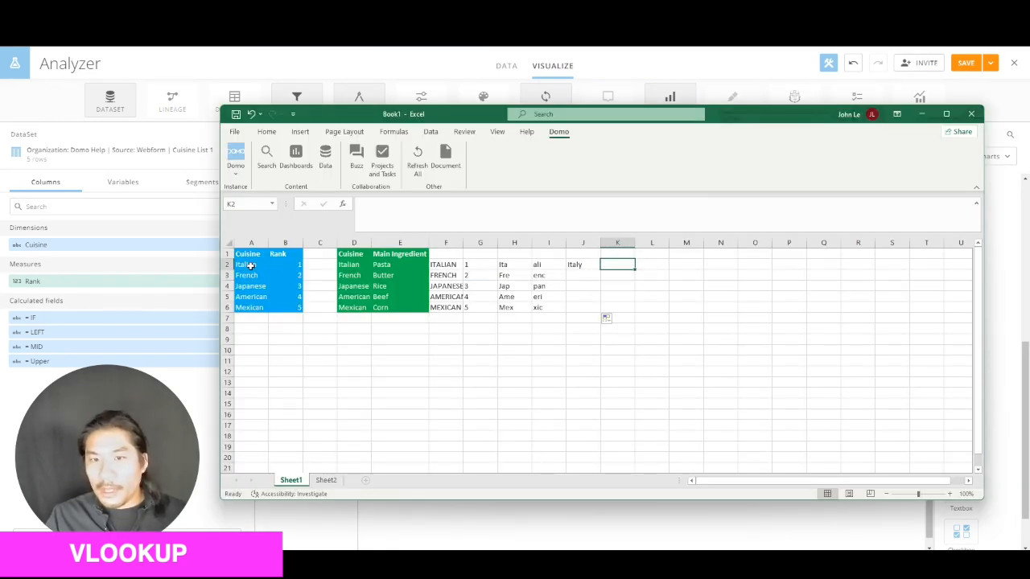
drag(247, 264, 247, 306)
drag(354, 264, 376, 307)
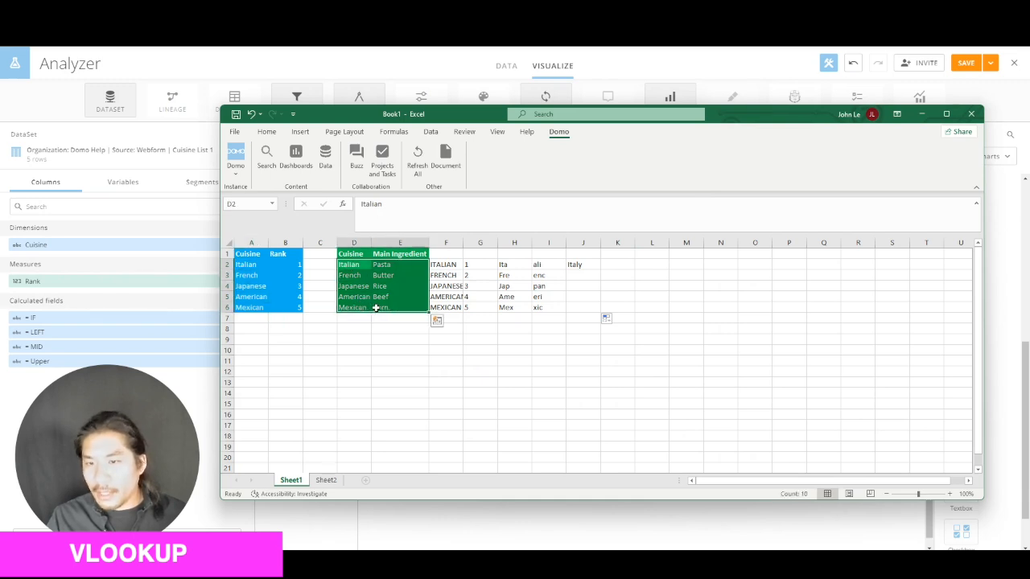
Replace the formula in J2 with =VLOOKUP(A2,D1:E6,2,FALSE).
click(591, 266)
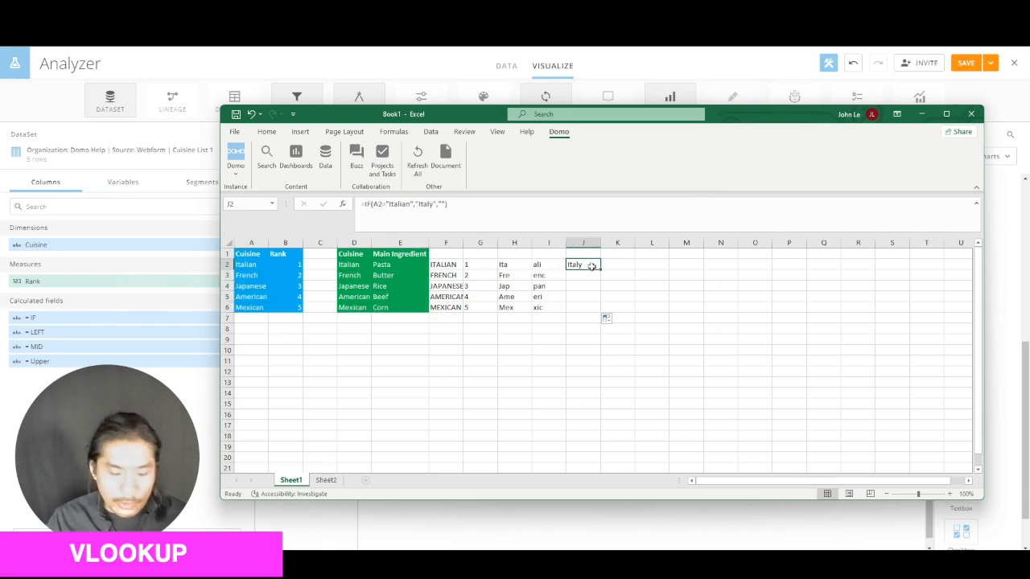
text(=vlookup)
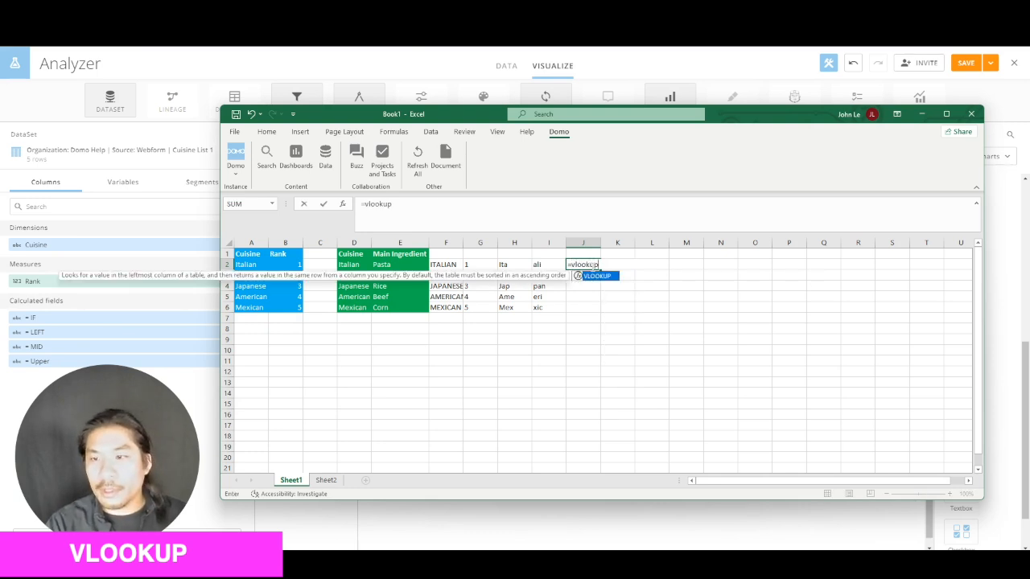
key(Tab)
key(Left)
key(Left)
key(Left)
key(Left)
key(Left)
key(Left)
key(Left)
key(Left)
key(Left)
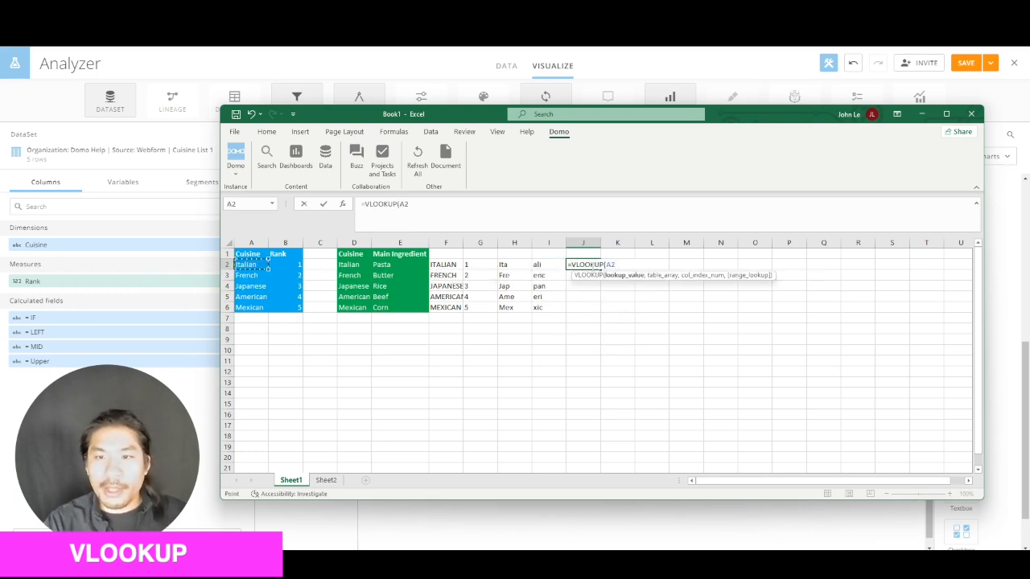
text(,)
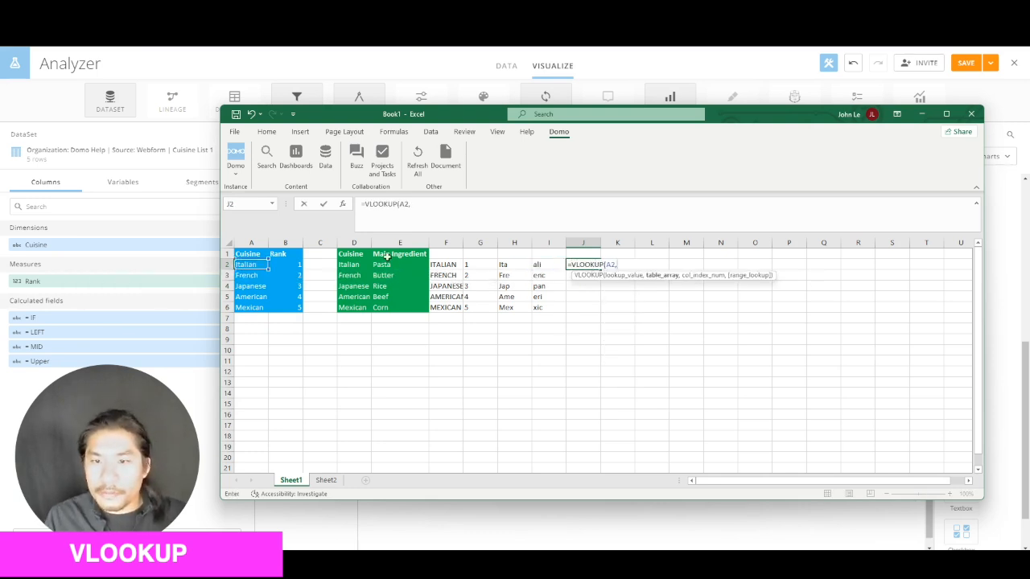
drag(356, 258, 419, 308)
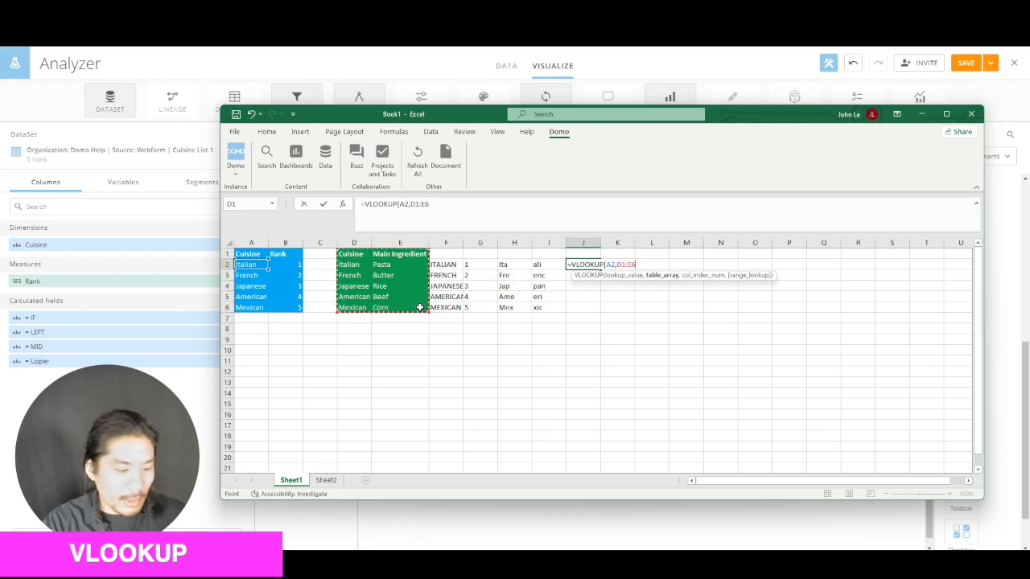
text(,2,false))
key(Return)
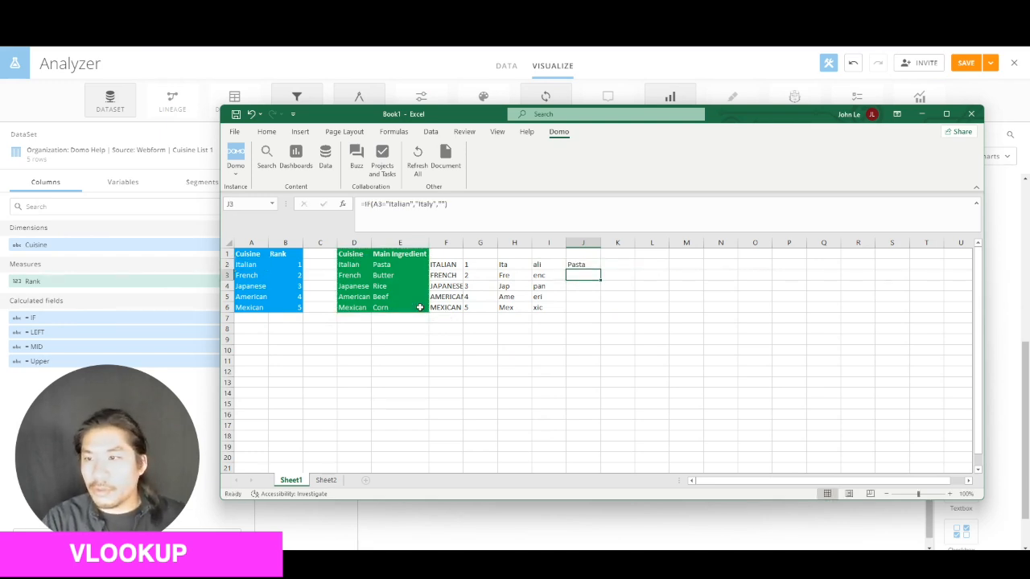
Fill the VLOOKUP formula from J2 down into J3 and J4.
key(Up)
key(Down)
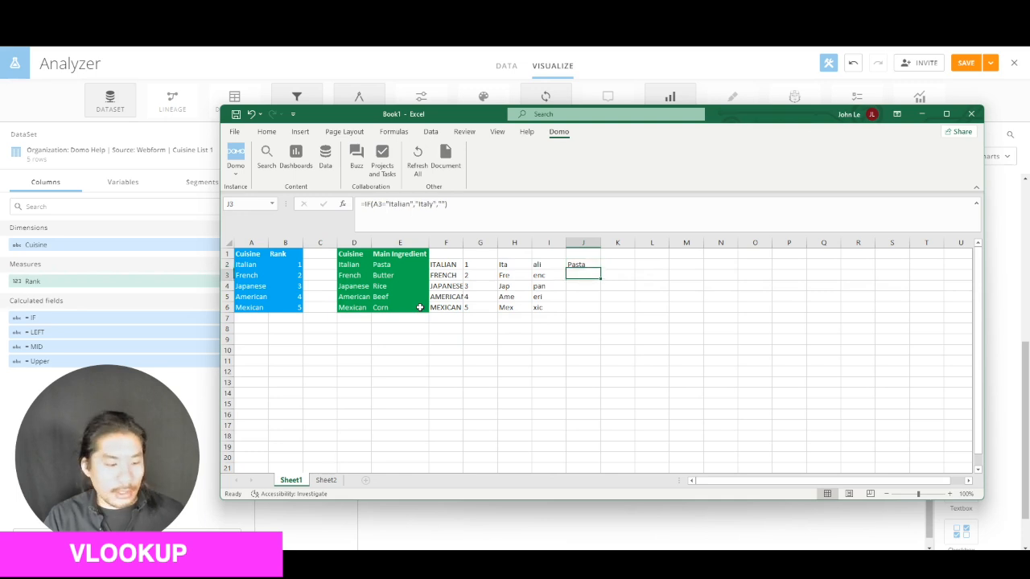
key(ctrl+s)
key(Escape)
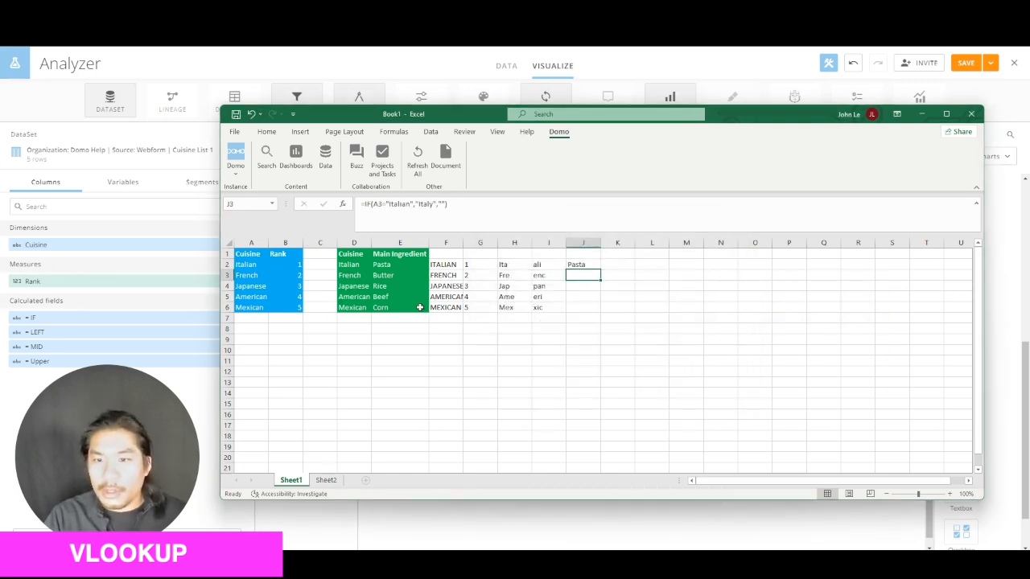
key(ctrl+d)
key(Down)
key(ctrl+d)
key(Up)
key(Up)
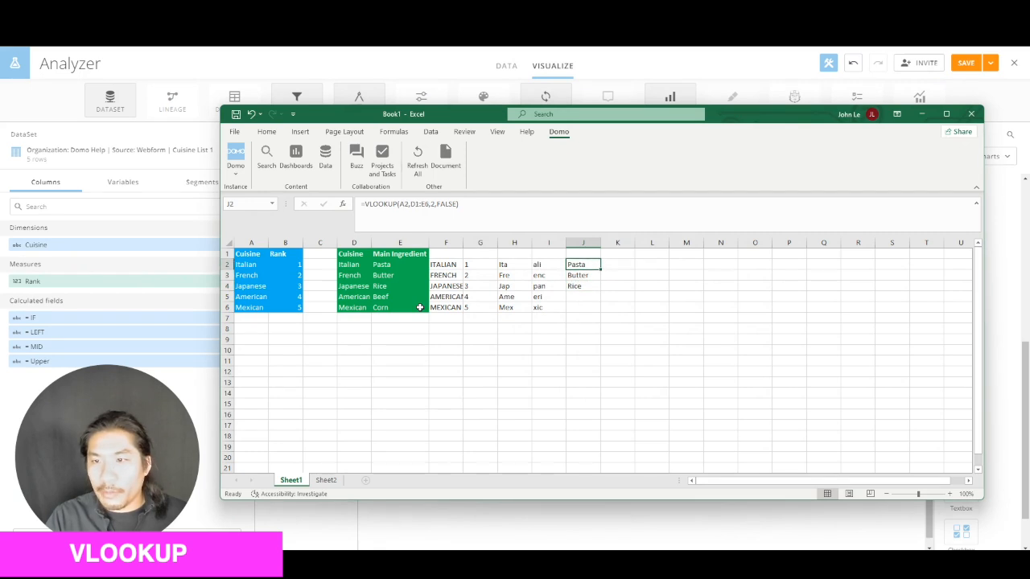
Add a row to the green Main Ingredient table with Mexican in D7 and Beans in E7.
key(Down)
key(Down)
key(Down)
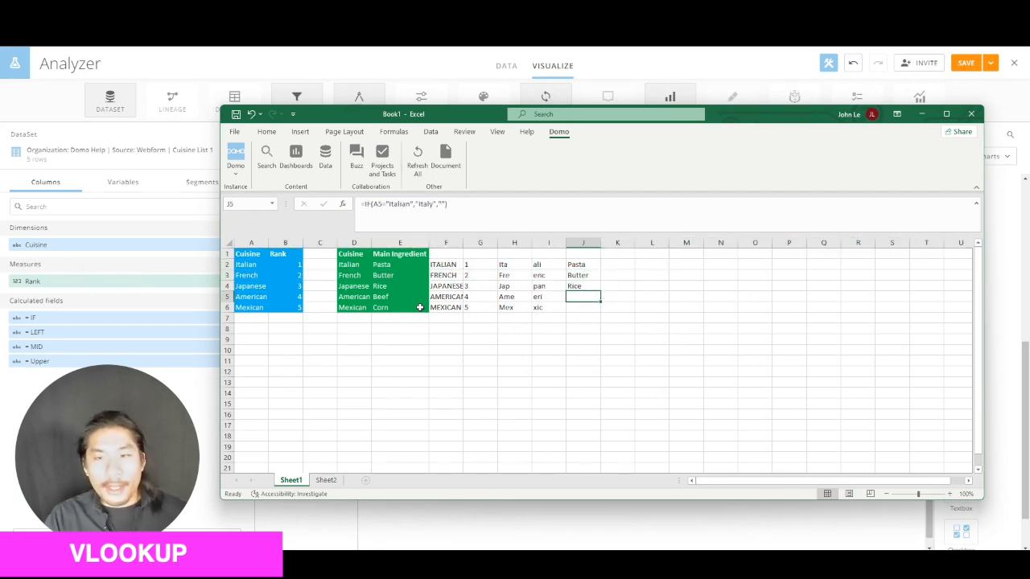
key(Down)
key(Down)
key(Left)
key(Left)
key(Left)
key(Left)
key(Left)
key(Left)
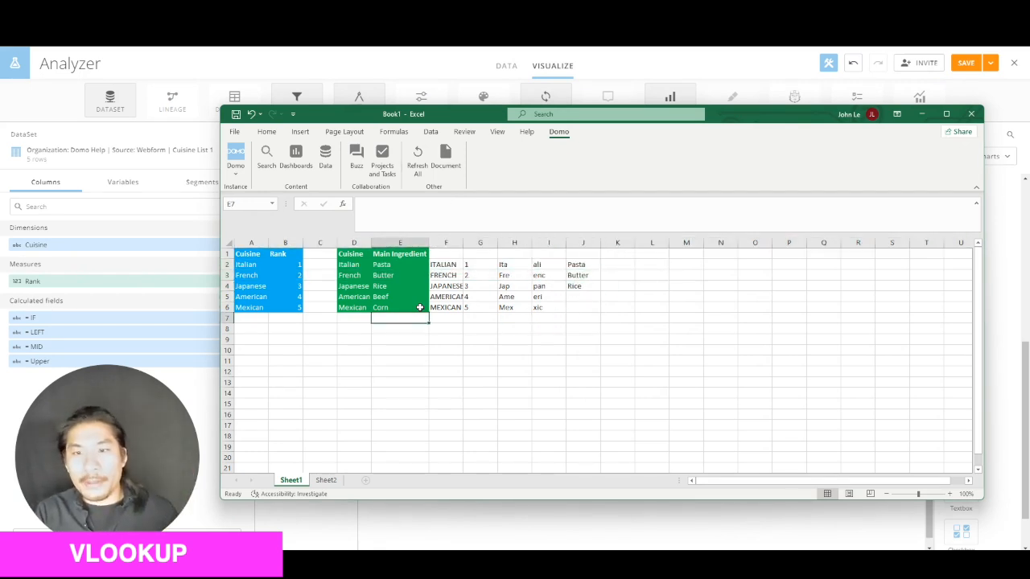
text(Mexican)
key(Tab)
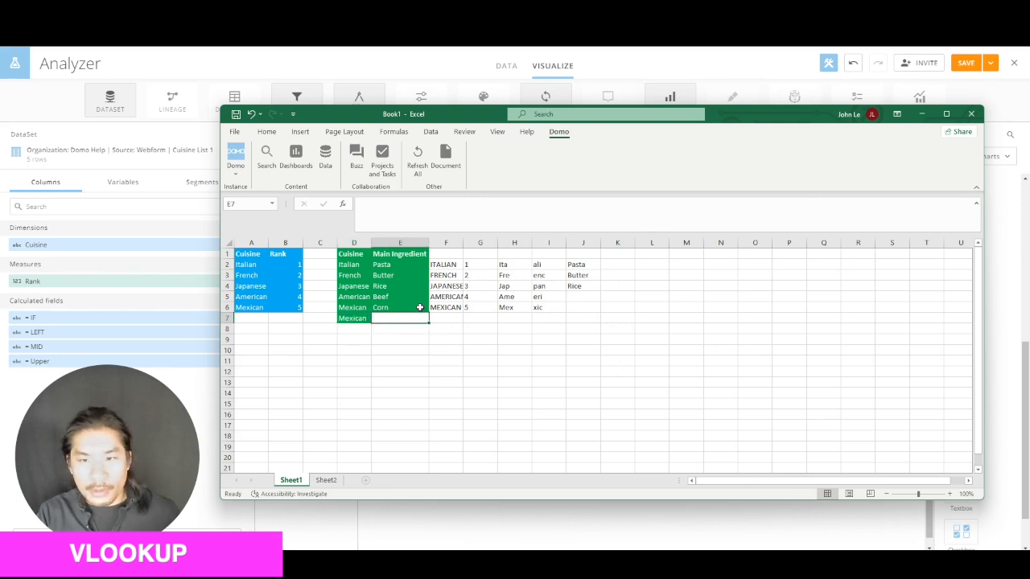
text(CBeans)
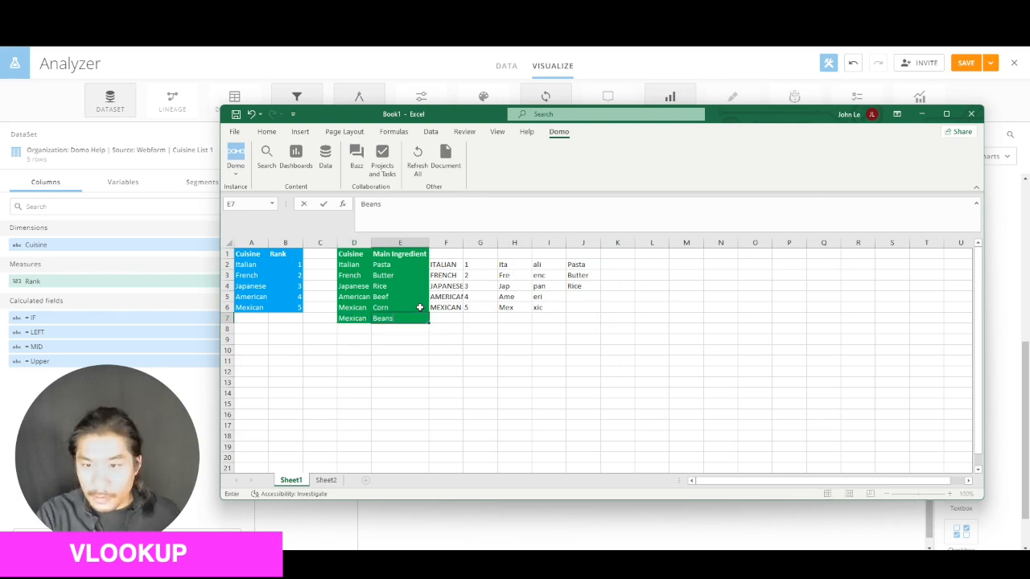
key(Return)
key(Up)
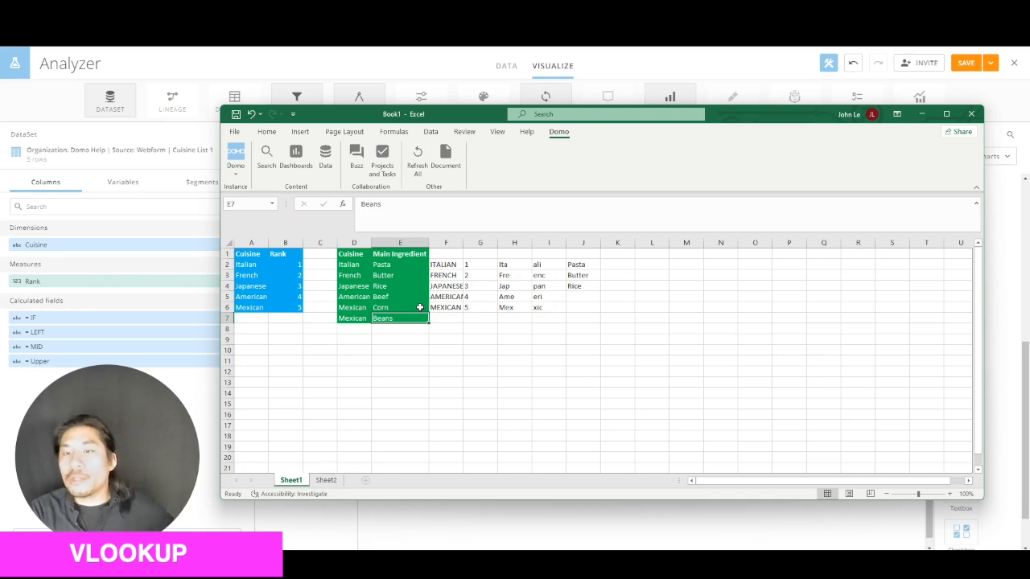
Copy the VLOOKUP formula from J4 down through J7.
click(419, 308)
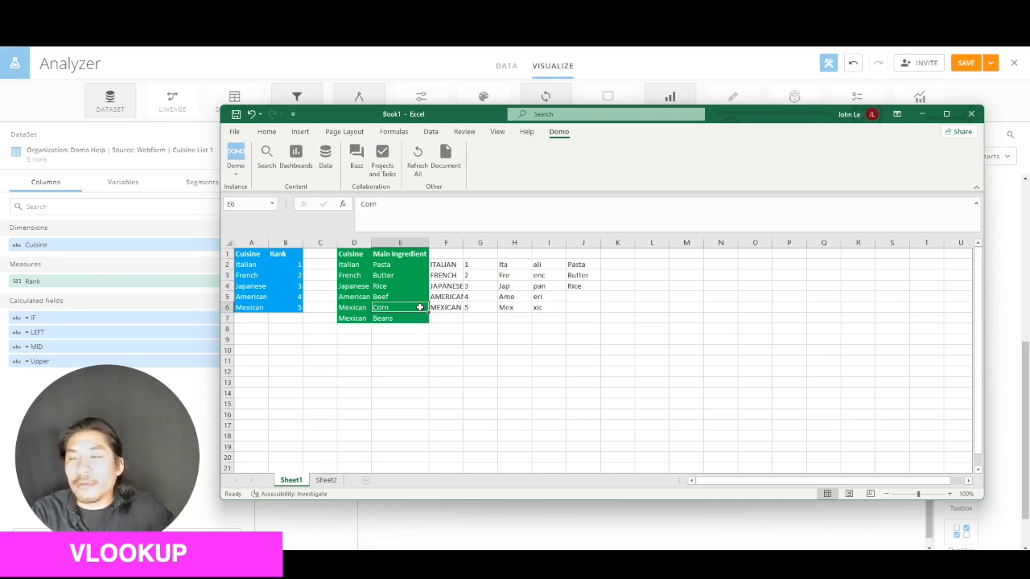
key(Right)
key(Right)
key(Right)
key(Right)
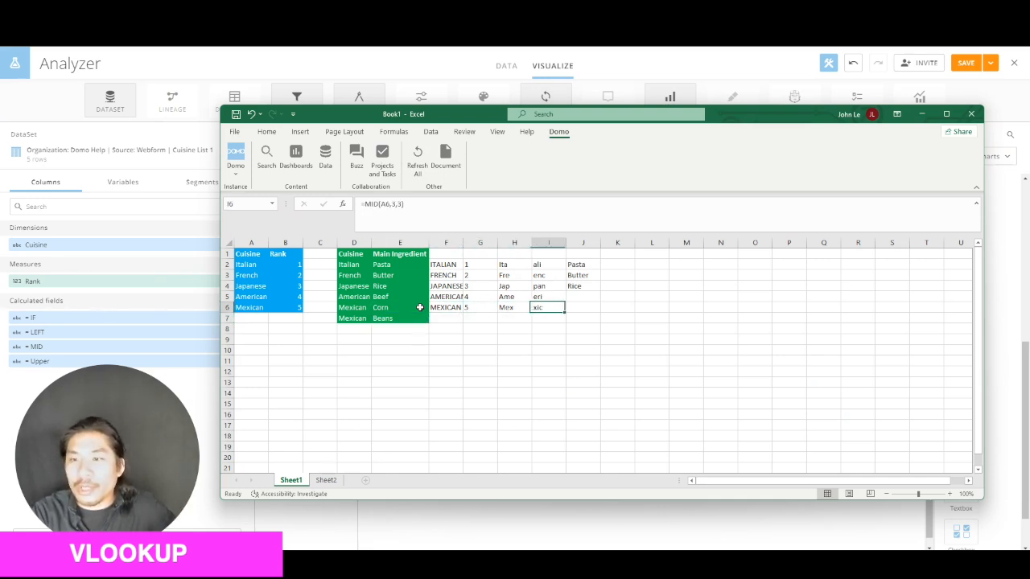
key(Up)
key(Up)
key(Up)
key(Right)
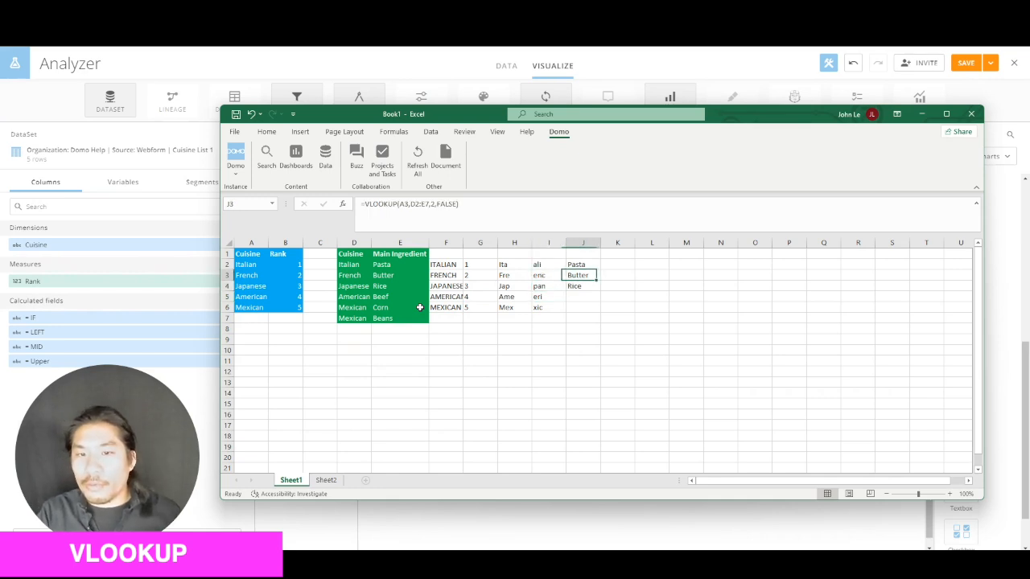
key(Down)
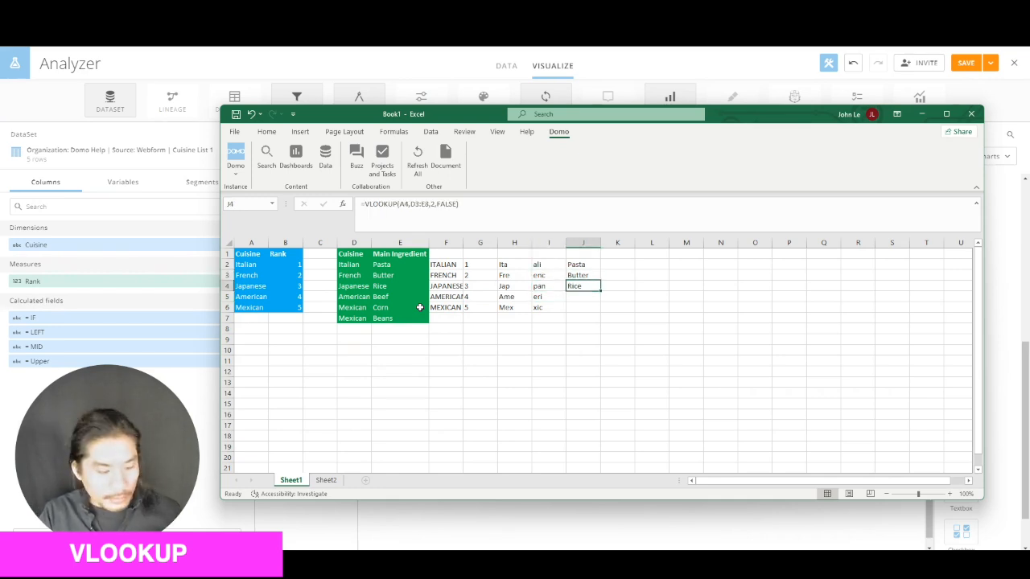
key(ctrl+c)
key(shift+Down)
key(shift+Down)
key(shift+Down)
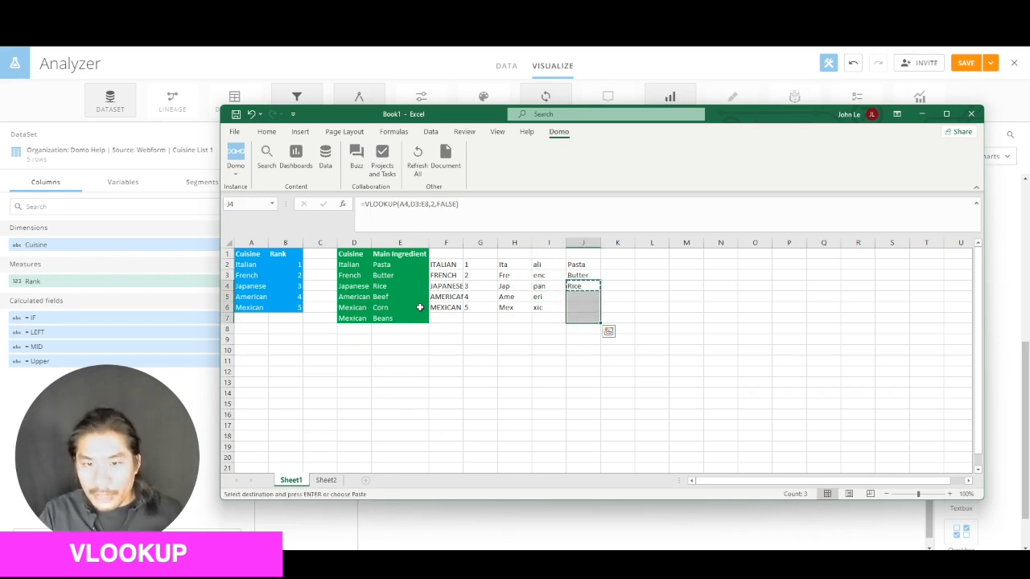
key(ctrl+v)
key(Down)
key(Down)
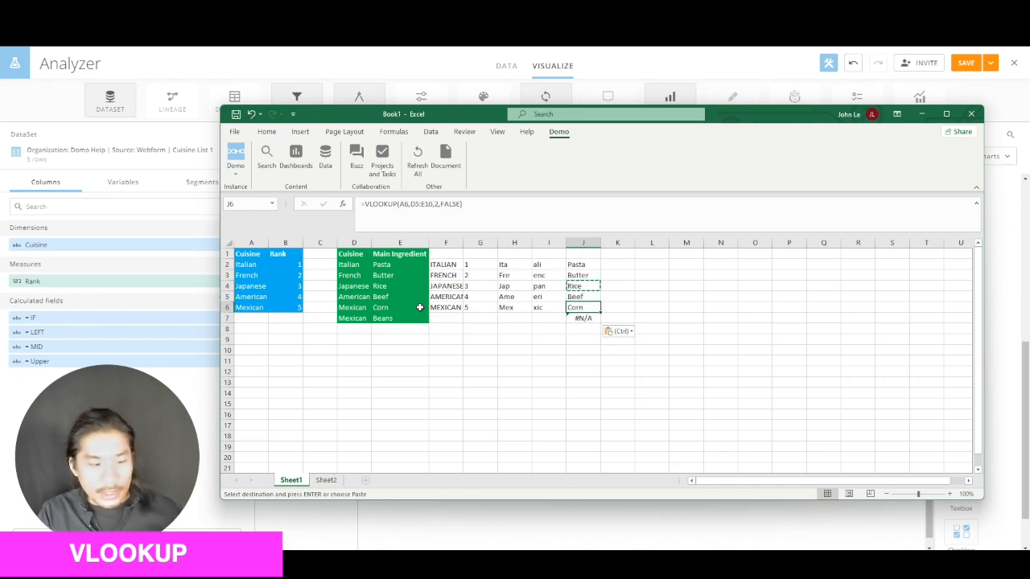
Clear the VLOOKUP formula from J7 and select the two Mexican rows in the green table, D6:E7.
key(Escape)
key(Down)
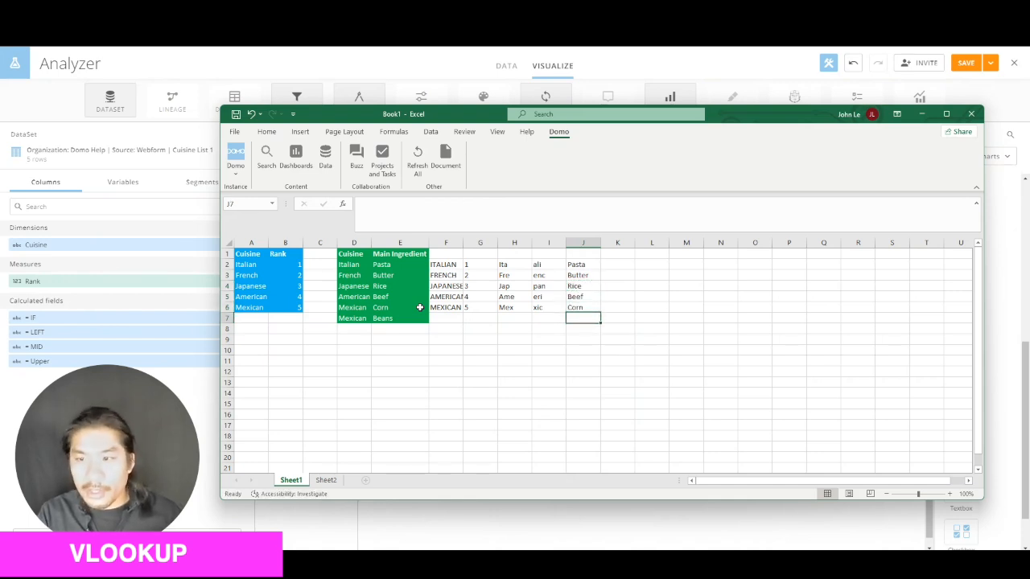
key(Up)
key(Left)
key(Left)
key(Left)
key(Left)
key(Left)
key(Left)
key(shift+Down)
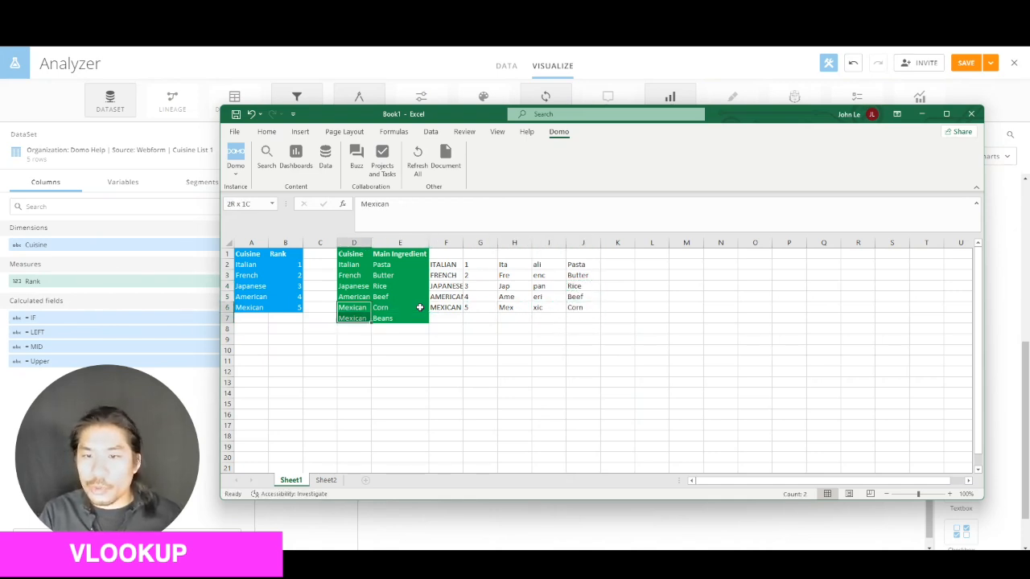
key(shift+Right)
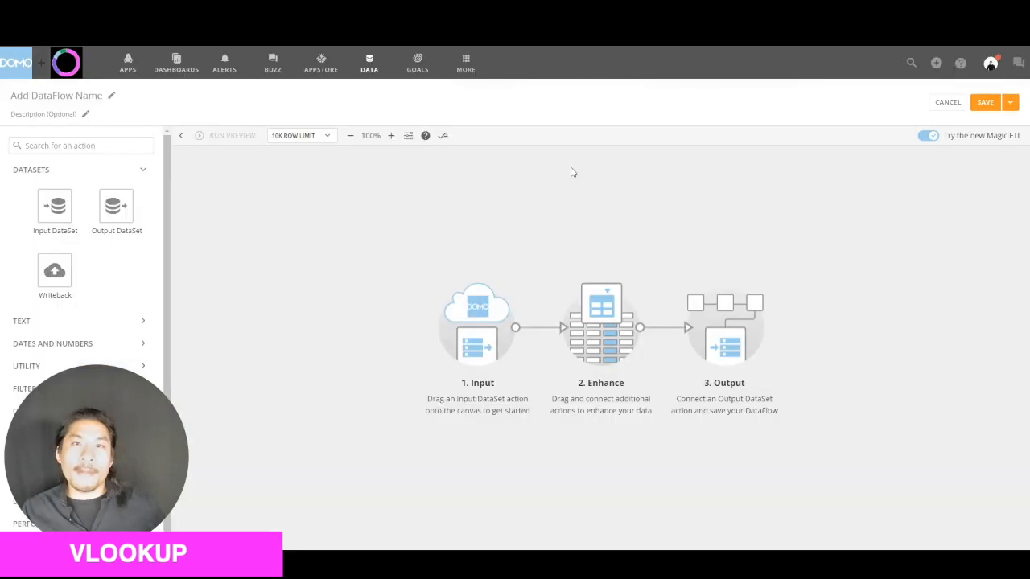
In a new Domo Magic ETL dataflow, add two Input DataSet actions and load the first "cuisin" search result into the upper one.
drag(55, 206, 201, 186)
drag(56, 206, 202, 253)
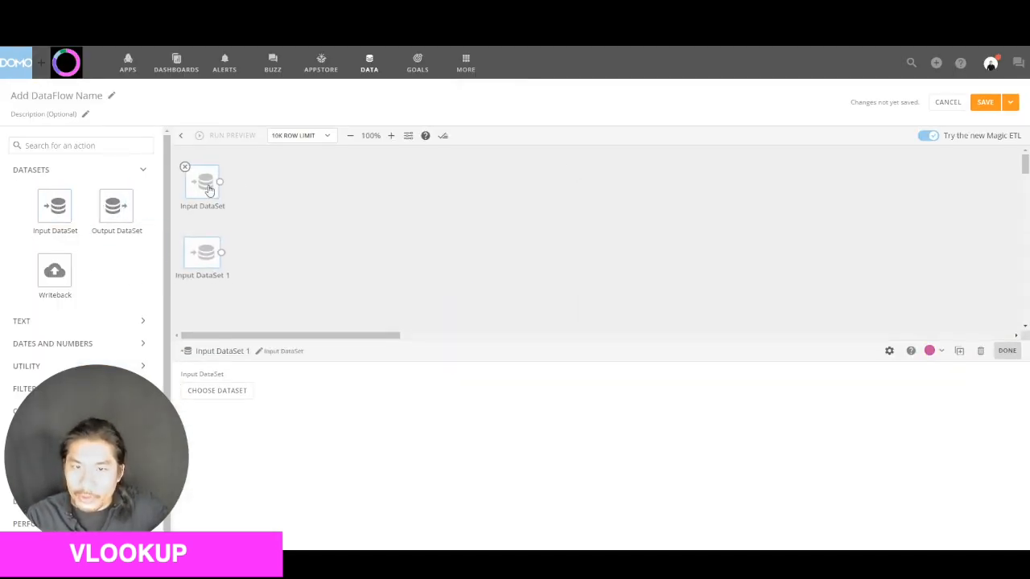
click(241, 390)
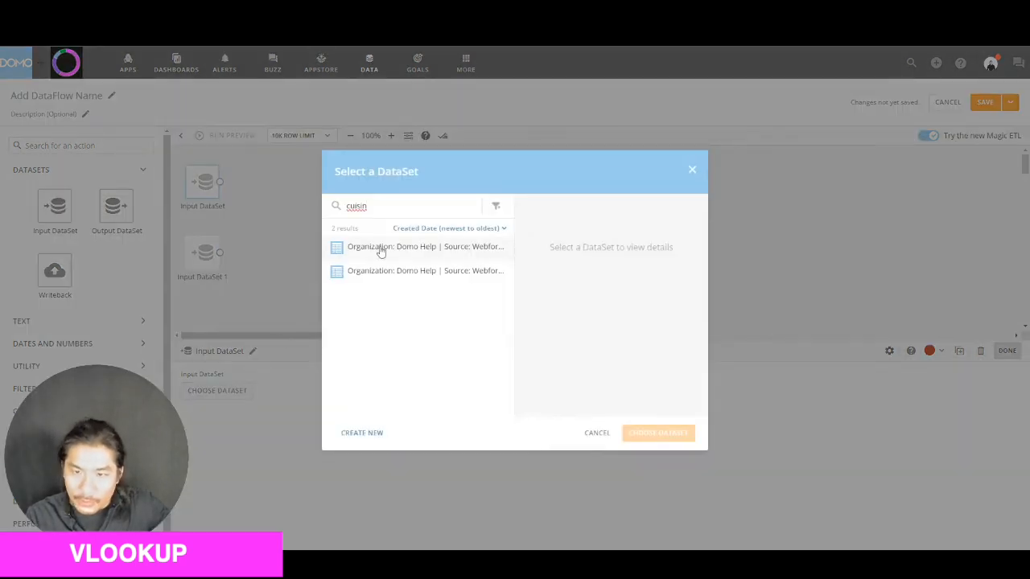
click(379, 249)
click(646, 430)
Load the other Cuisine List dataset into the Input DataSet 1 action.
click(202, 252)
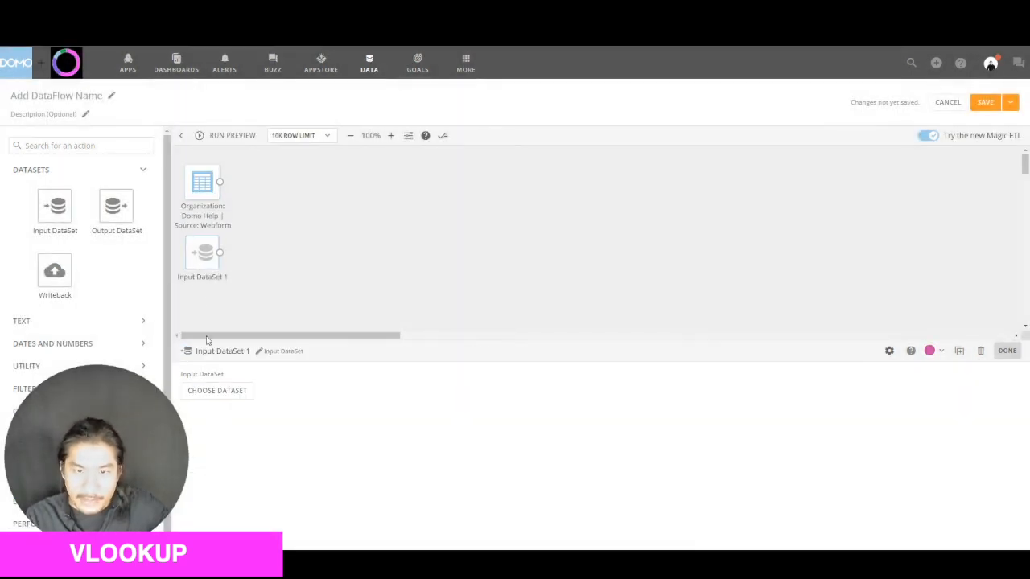
click(217, 390)
click(378, 274)
click(652, 429)
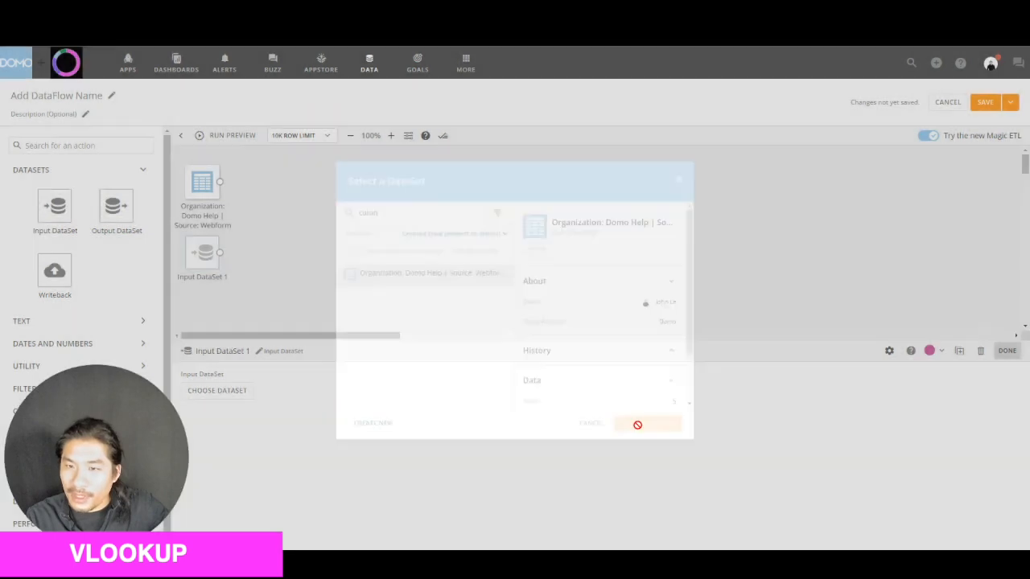
click(375, 285)
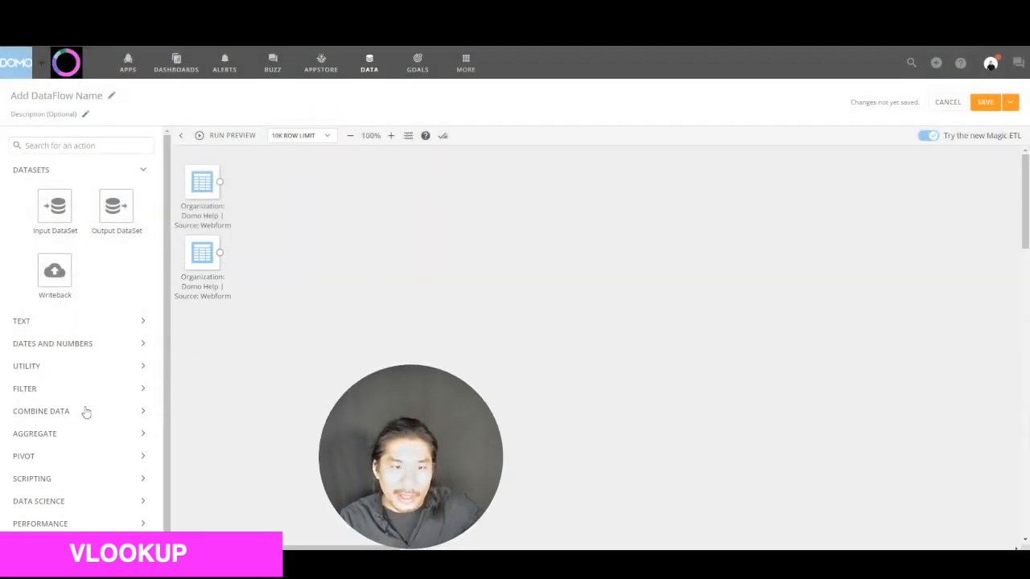
Add a Join Data action to the canvas and connect both input datasets to it.
click(86, 412)
drag(117, 447, 293, 197)
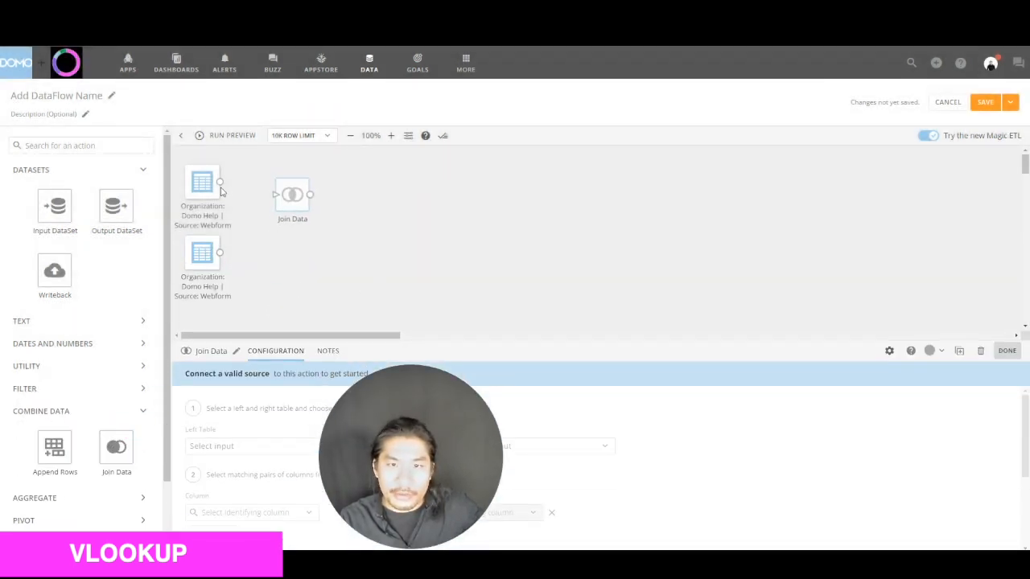
drag(220, 182, 292, 194)
drag(220, 253, 300, 183)
click(299, 184)
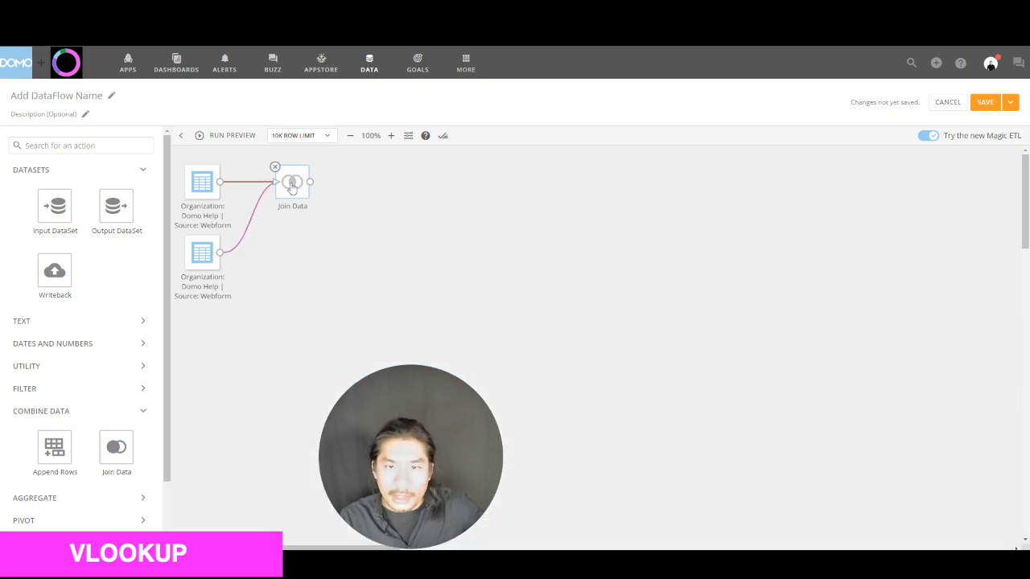
Configure the inner join to match Cuisine in both tables, and auto-fix the column naming conflict on the right table.
drag(340, 427, 491, 427)
click(290, 180)
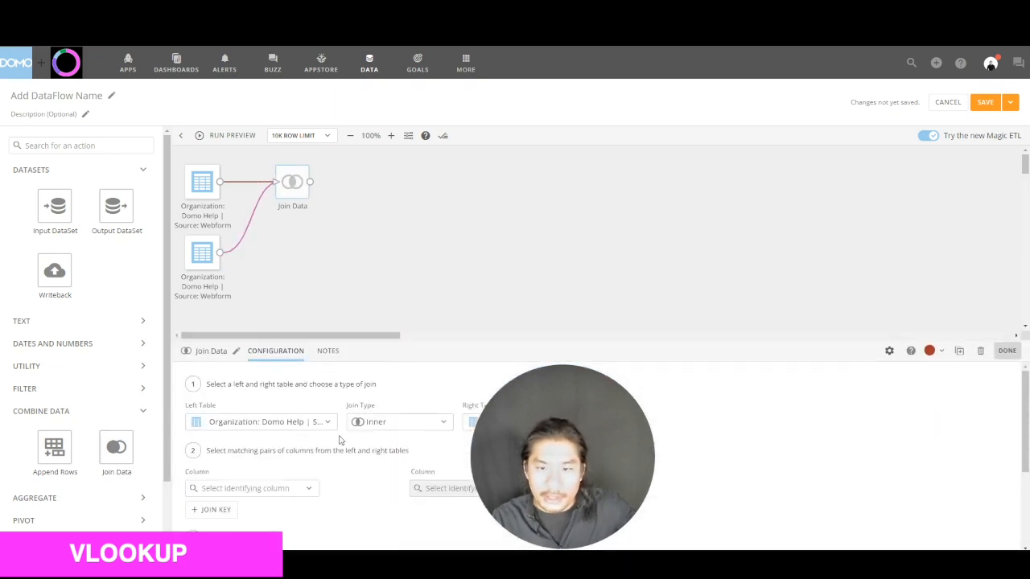
click(281, 488)
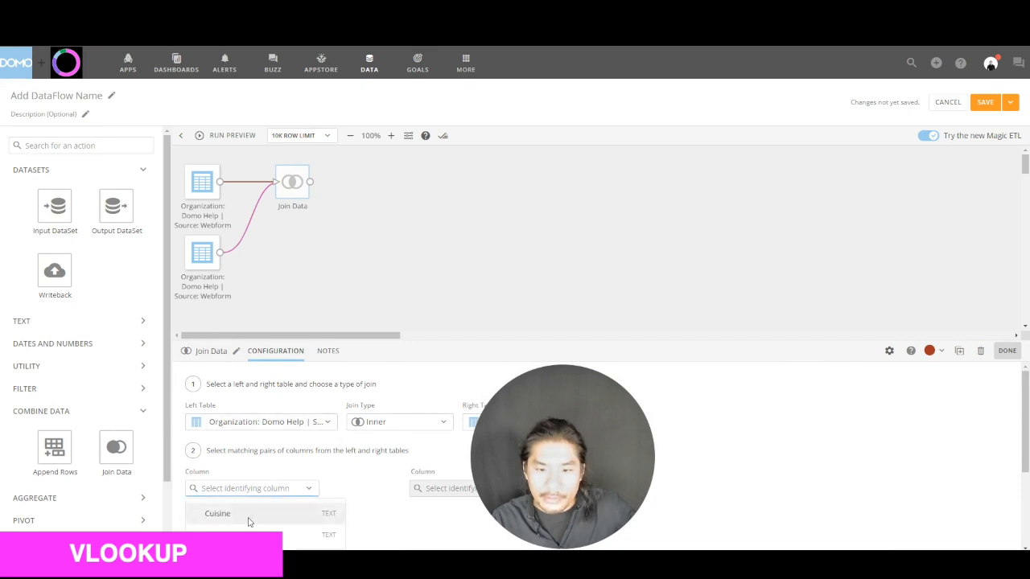
click(246, 516)
click(421, 491)
click(447, 521)
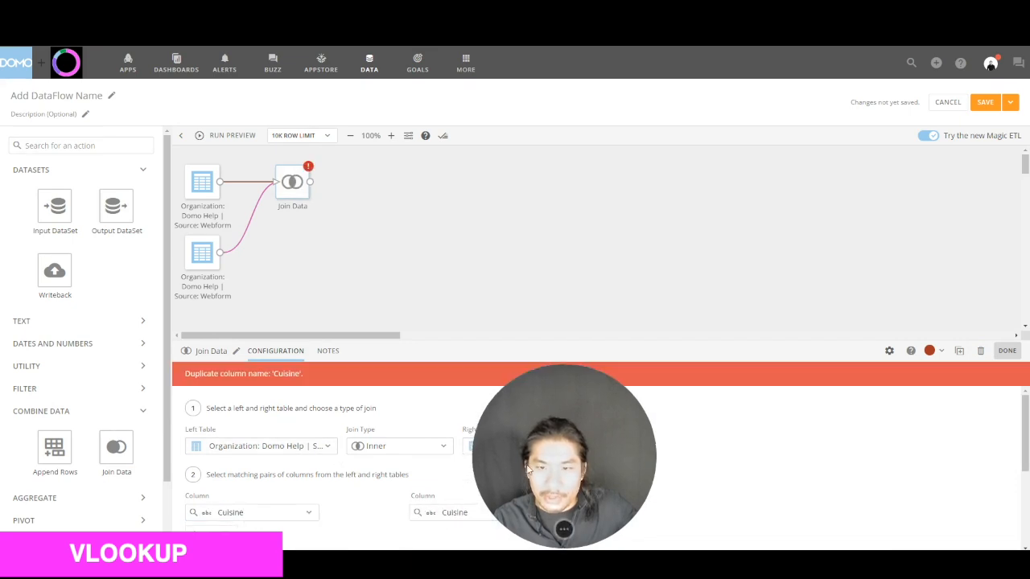
scroll(383, 490, down, 2)
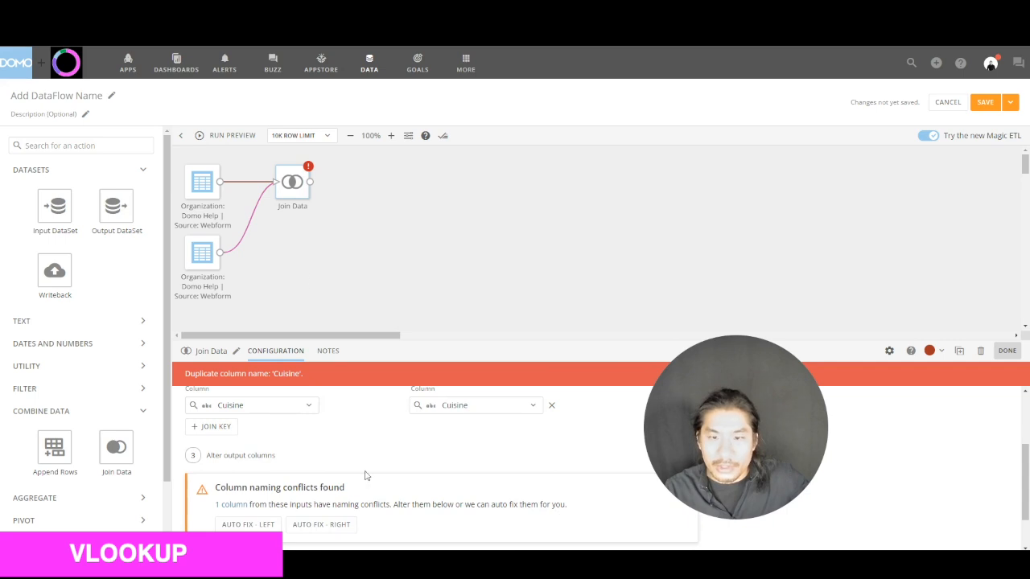
click(329, 524)
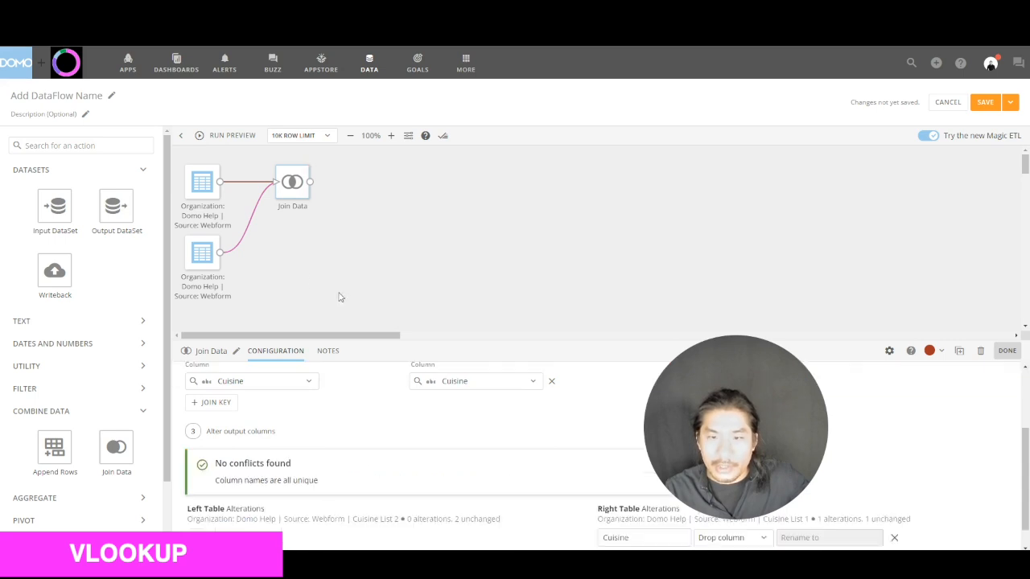
Run the preview, view the joined rows, and add an Output DataSet action beside Join Data.
click(233, 136)
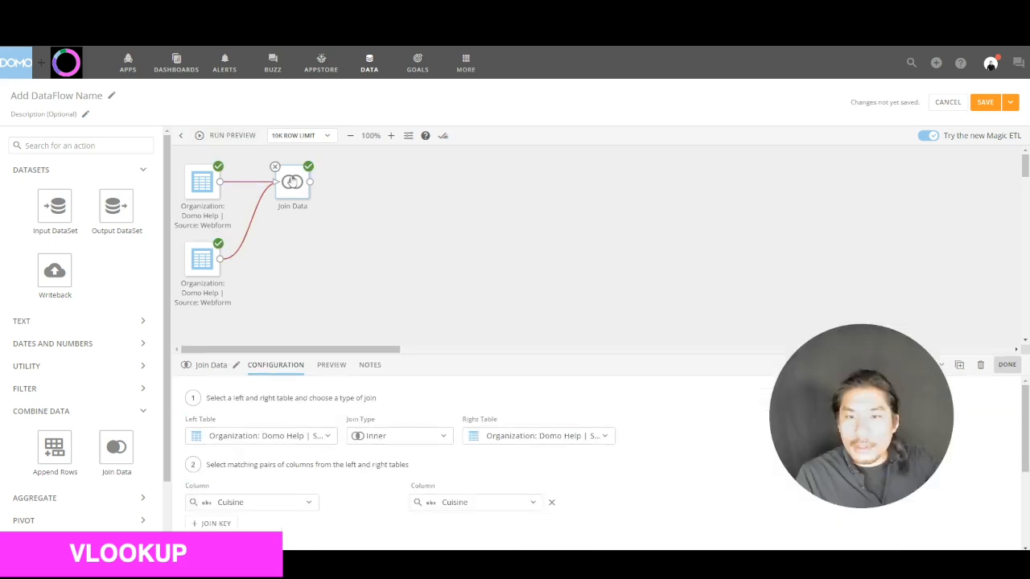
click(336, 355)
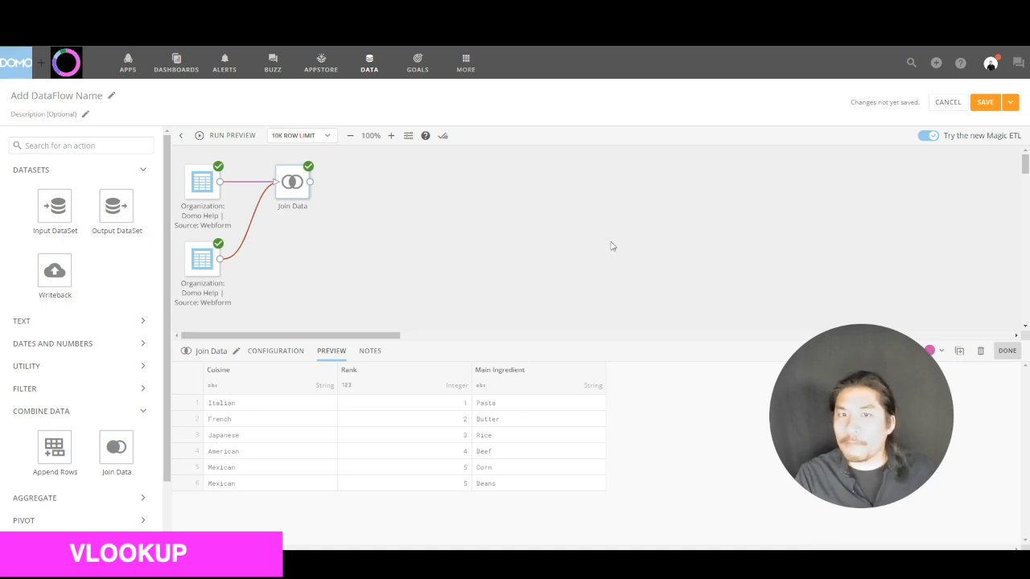
drag(117, 206, 346, 189)
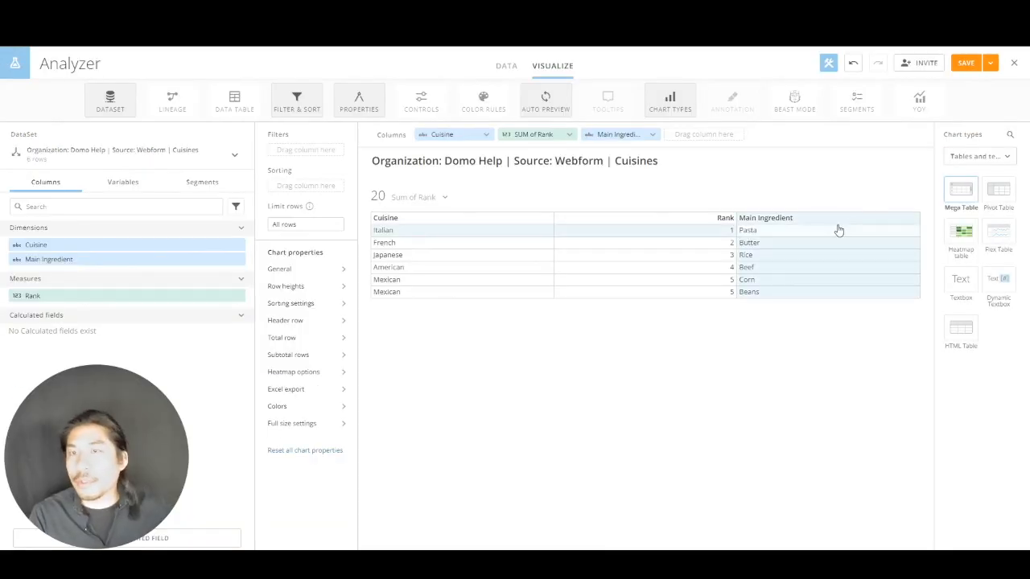
Change the Cuisines card in Analyzer to a Pivot Table and move Main Ingredient from rows to columns.
click(1005, 190)
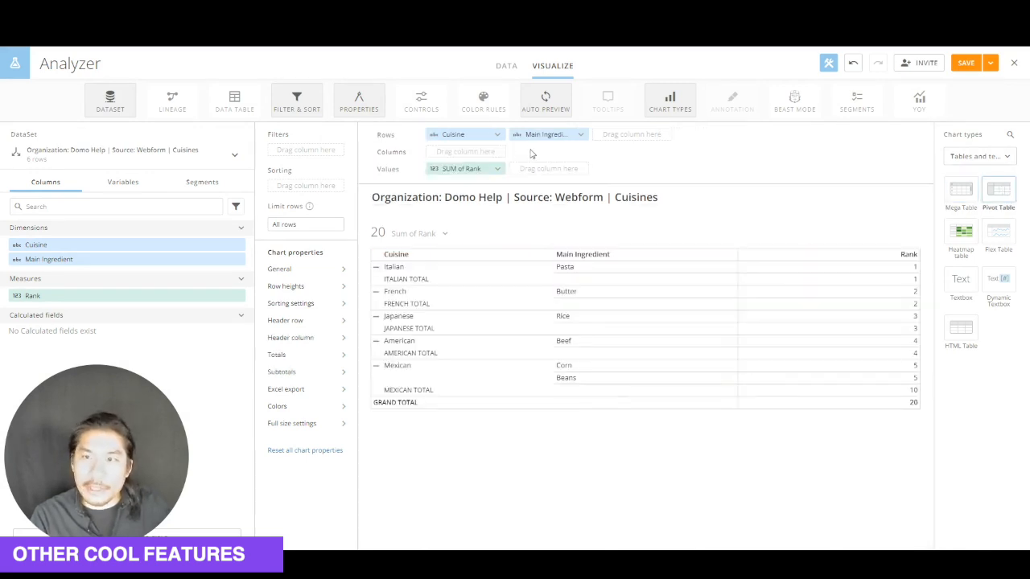
drag(541, 135, 462, 152)
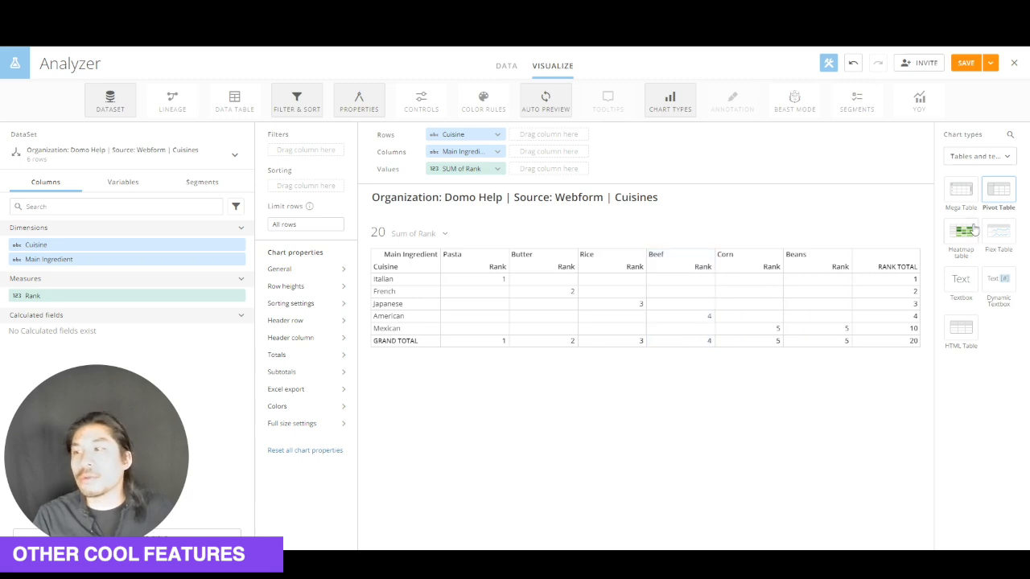
Browse the available chart types in the Vertical bar, Horizontal bar, Data science, Maps and Gauges categories.
click(984, 156)
click(983, 157)
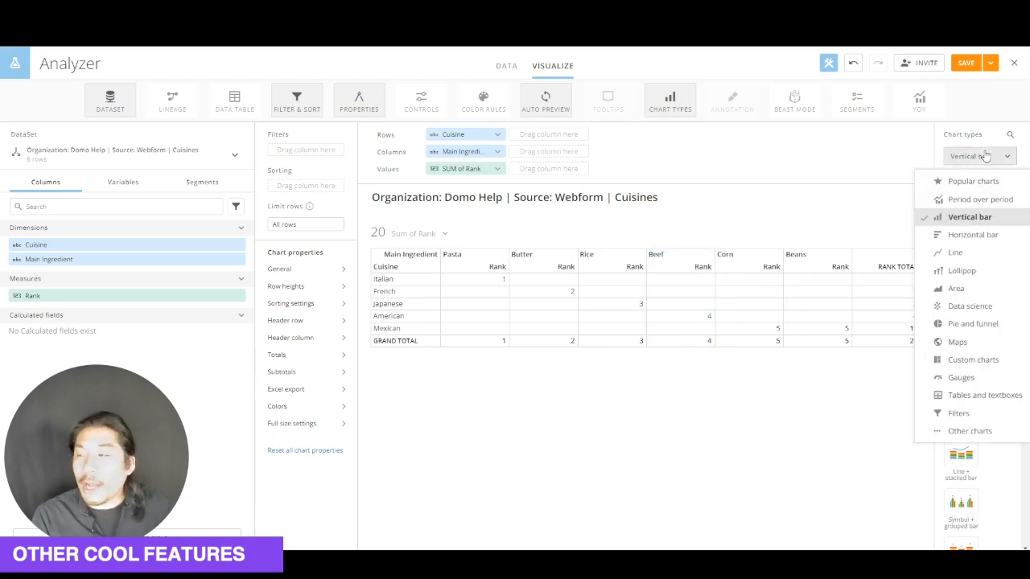
click(974, 235)
click(975, 159)
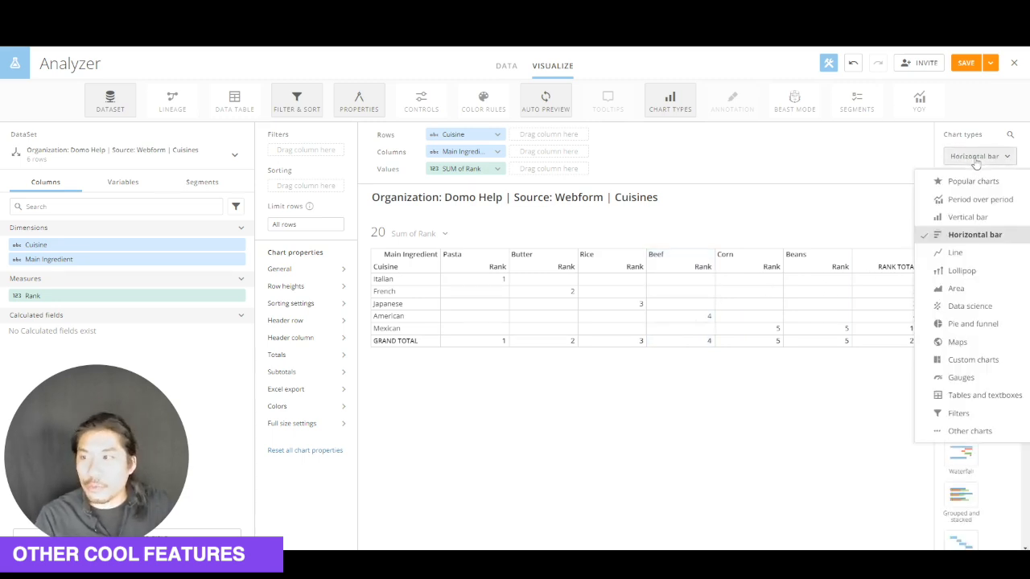
click(982, 309)
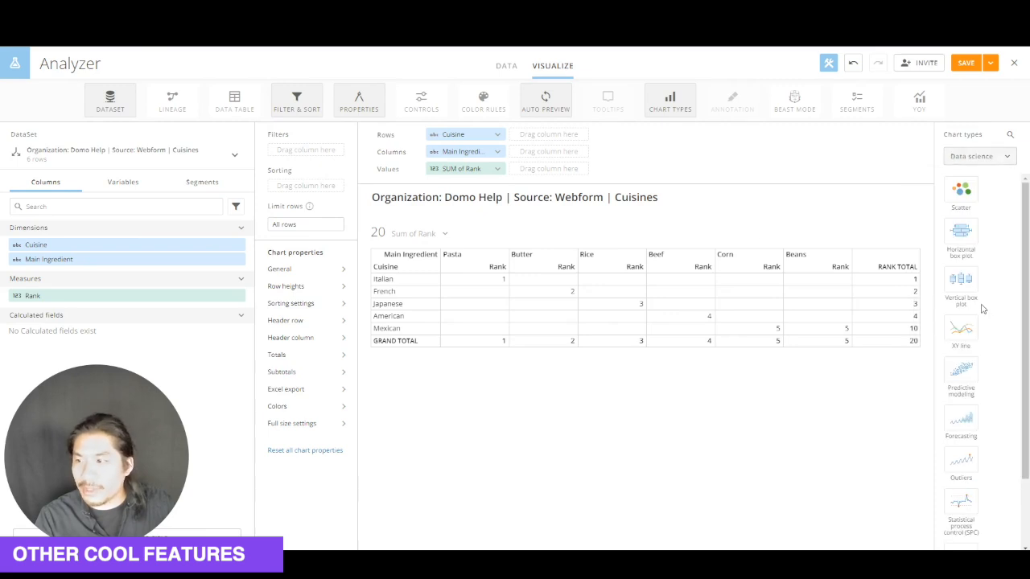
click(967, 158)
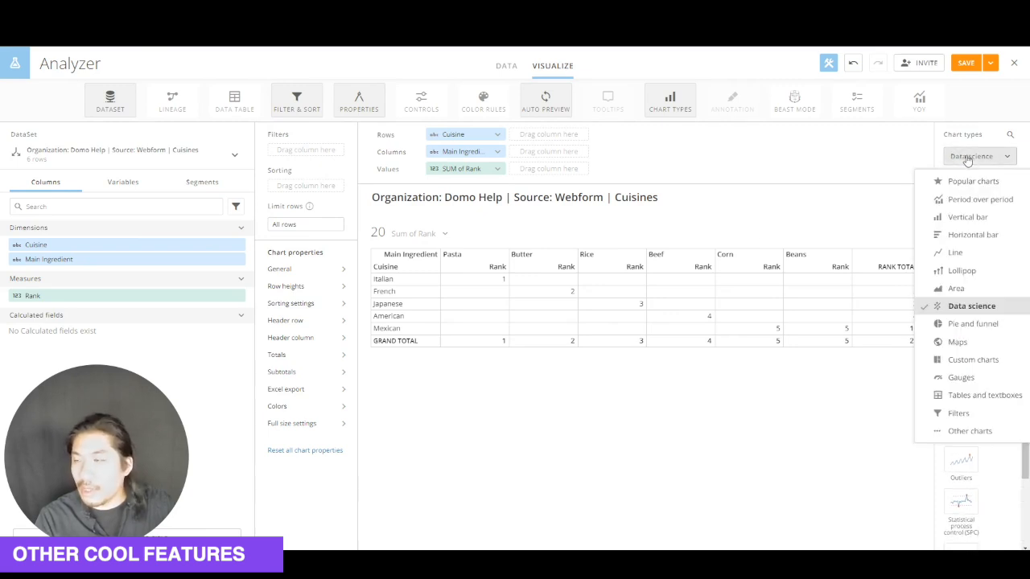
click(972, 343)
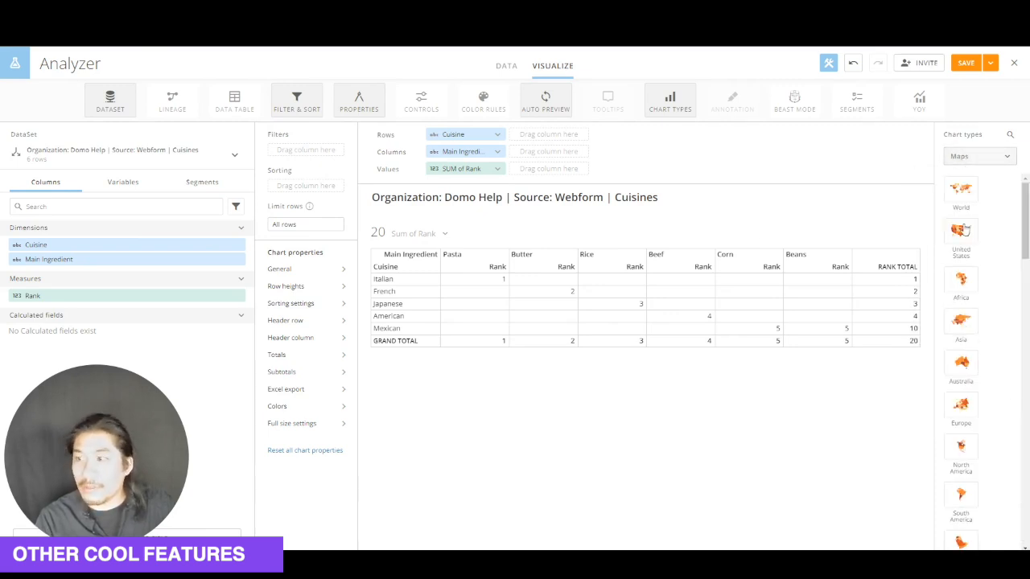
click(980, 159)
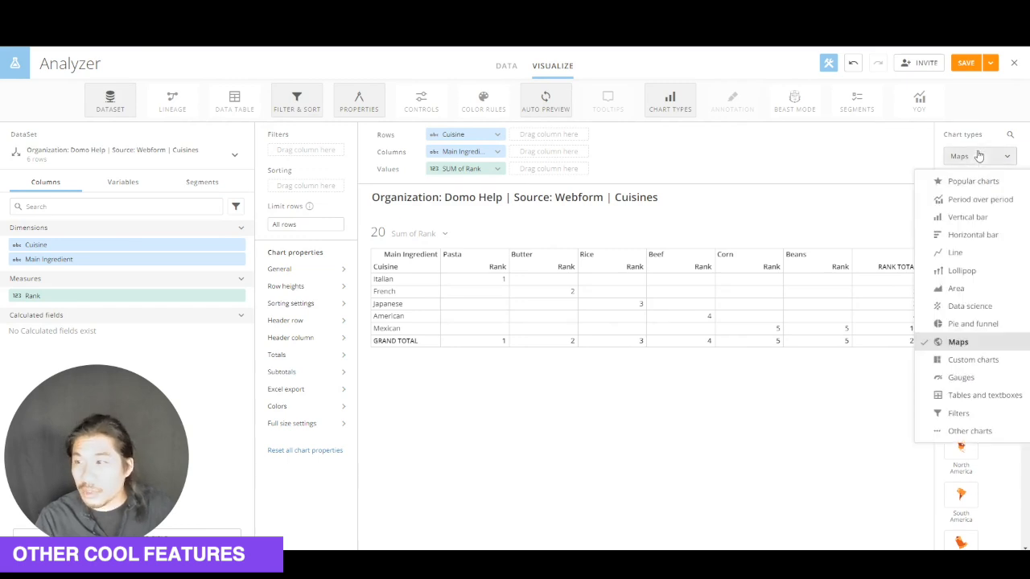
click(966, 377)
scroll(975, 306, down, 4)
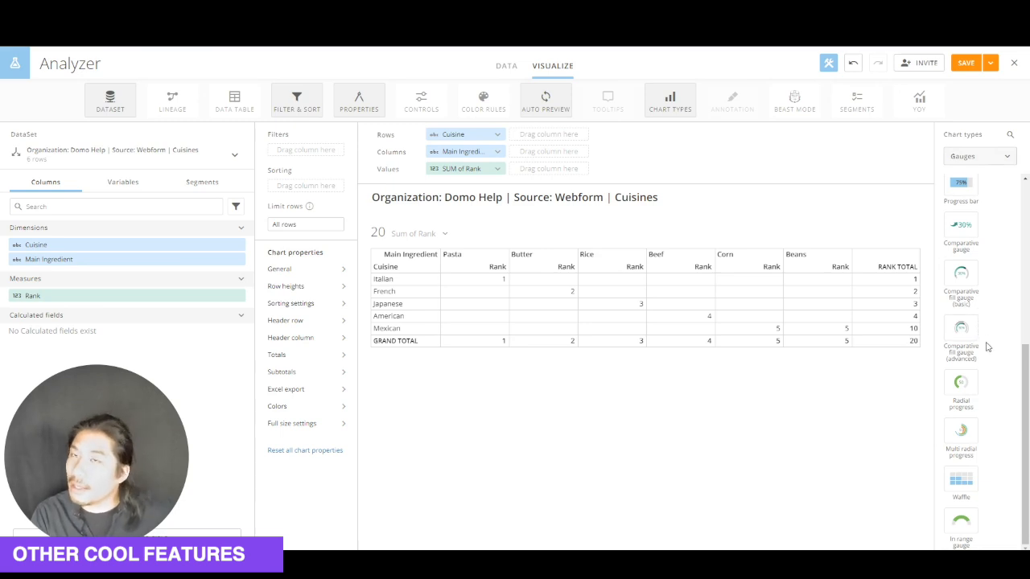
scroll(977, 296, up, 4)
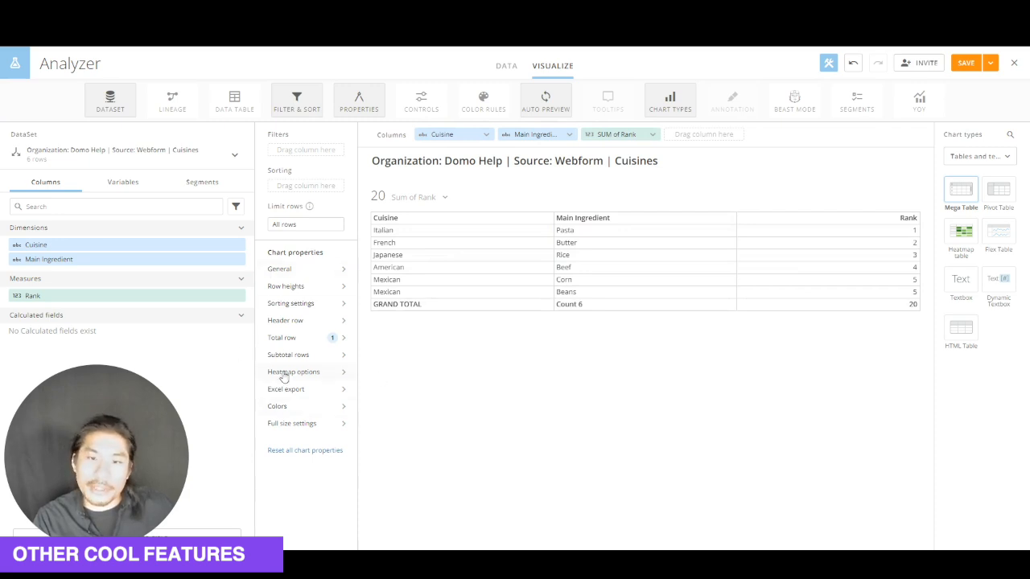
Enable Color as heatmap for the Mega Table and choose a blue color theme.
click(307, 375)
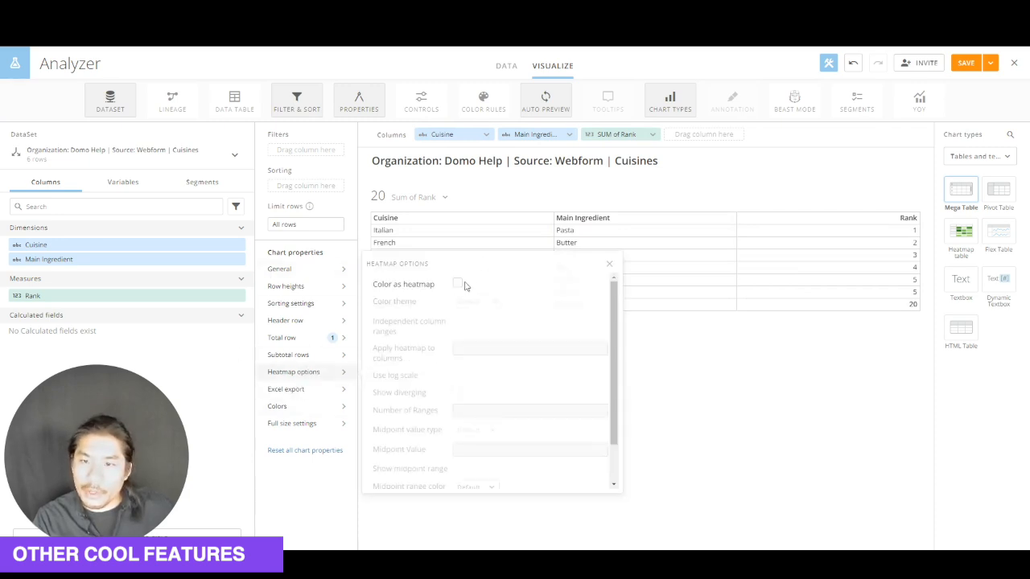
click(458, 284)
click(473, 303)
click(497, 366)
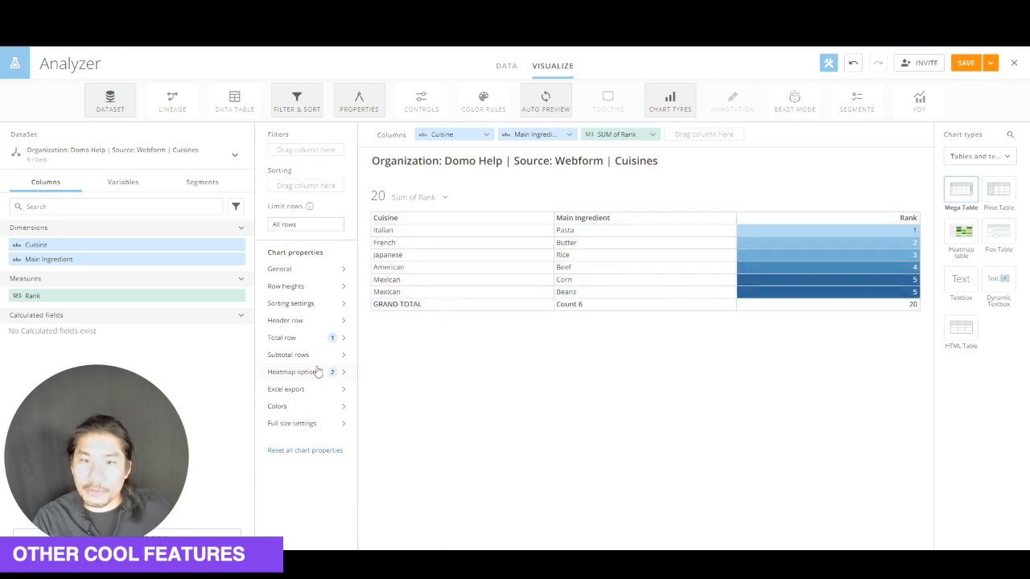
Set the total row fill color to medium gray.
click(317, 341)
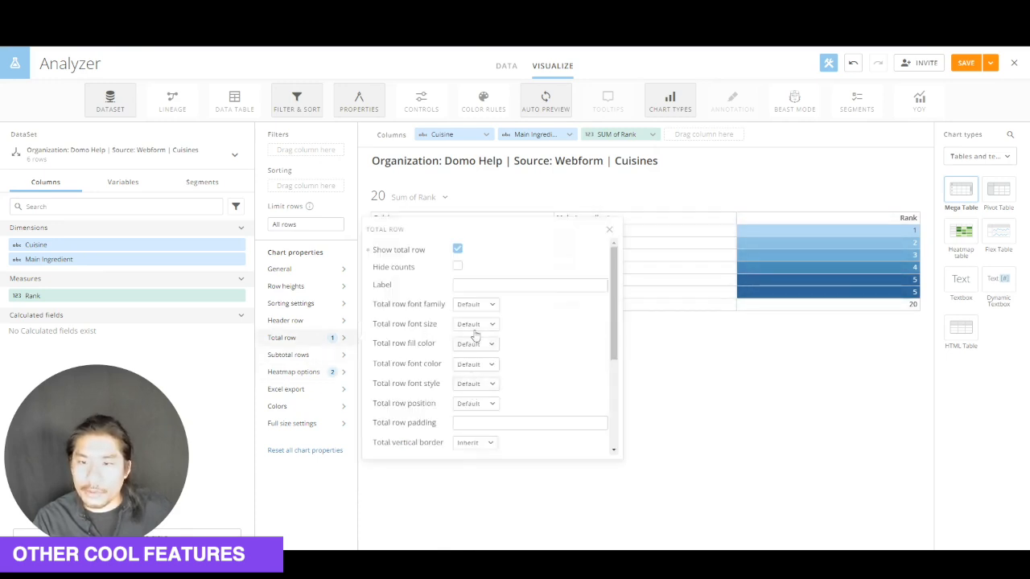
click(474, 325)
click(483, 345)
click(481, 343)
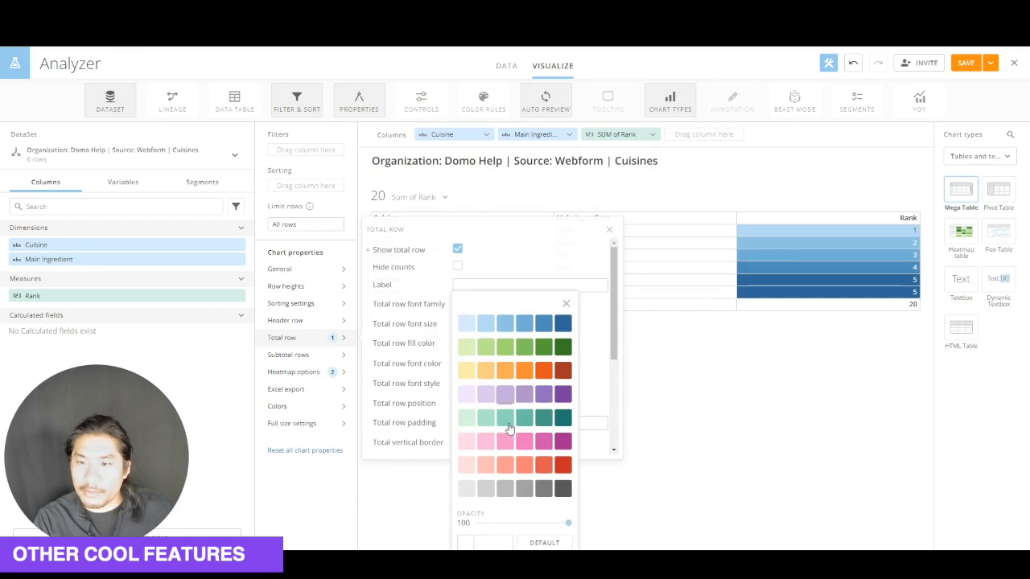
click(525, 488)
click(591, 320)
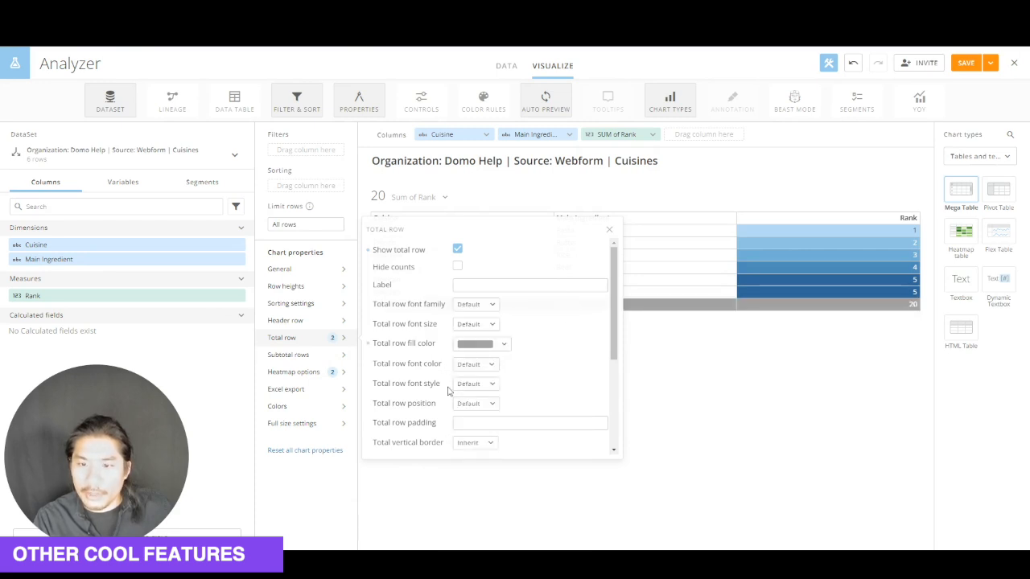
Set the total row position to Before so the totals come ahead of the data rows.
click(462, 403)
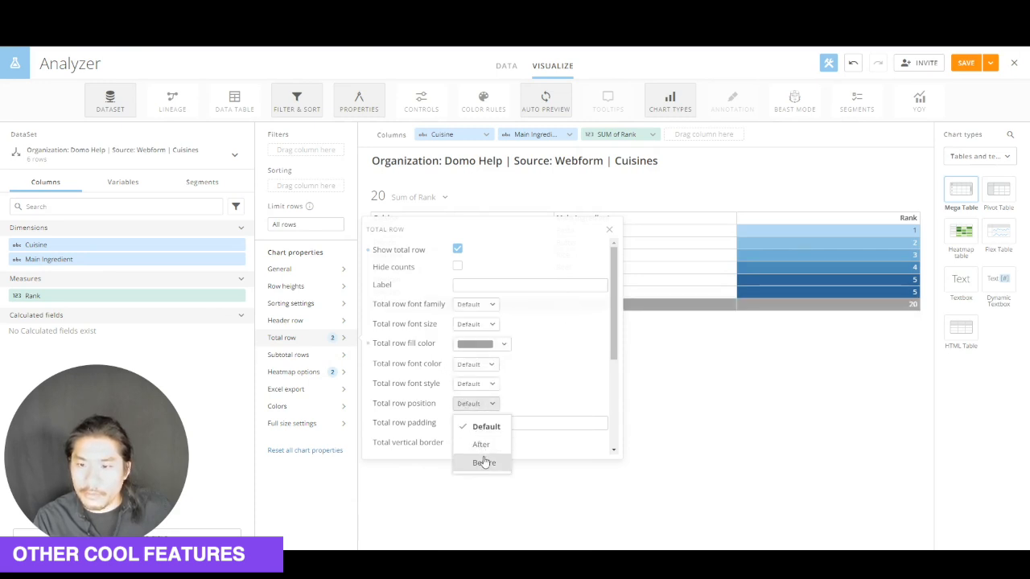
click(483, 462)
click(481, 208)
Set the table's header row fill color to dark gray and save the card.
click(312, 321)
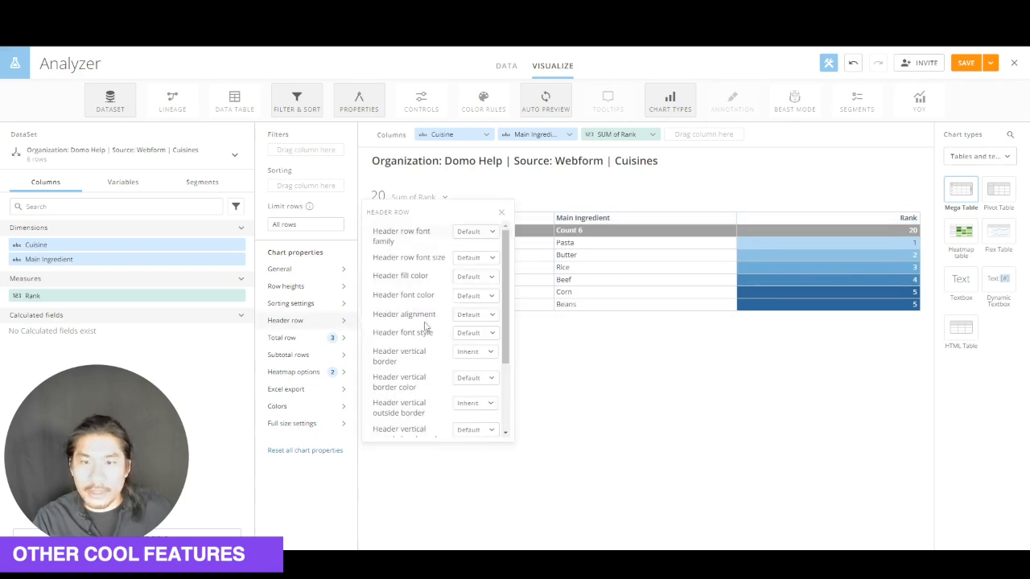
click(477, 277)
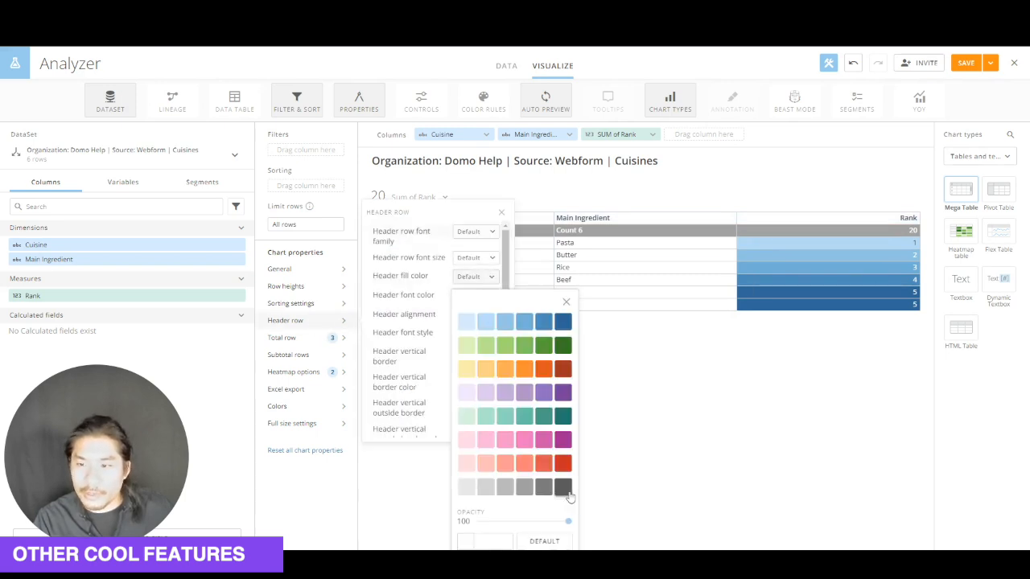
click(566, 489)
click(458, 218)
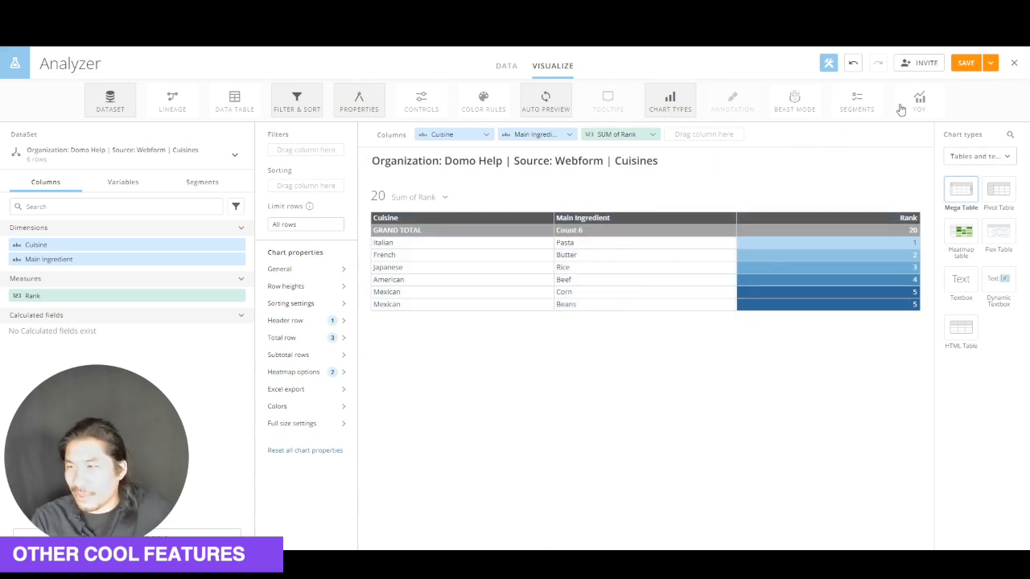
click(991, 63)
click(971, 121)
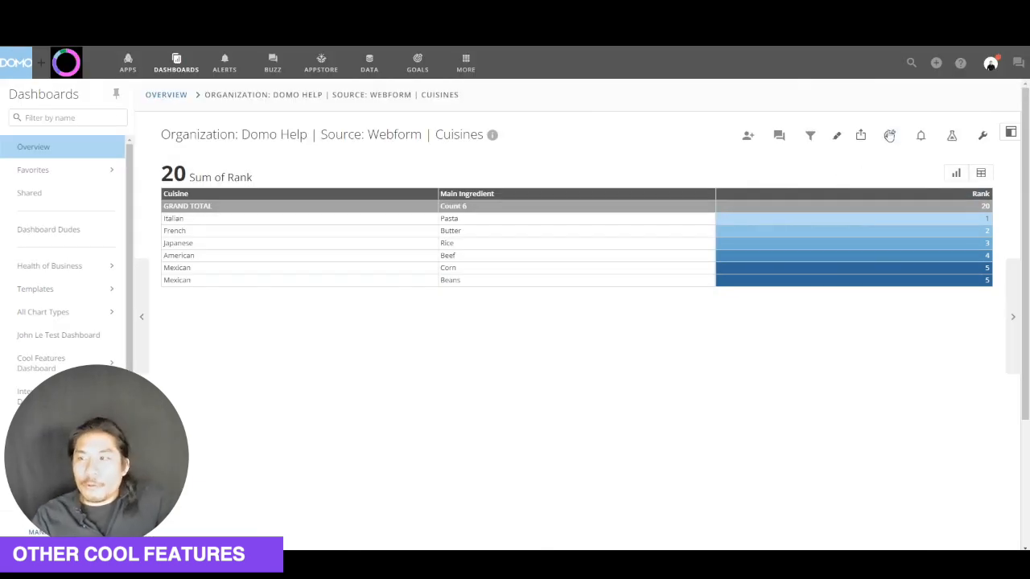
Check the Send / Export options for the Cuisines card.
click(861, 136)
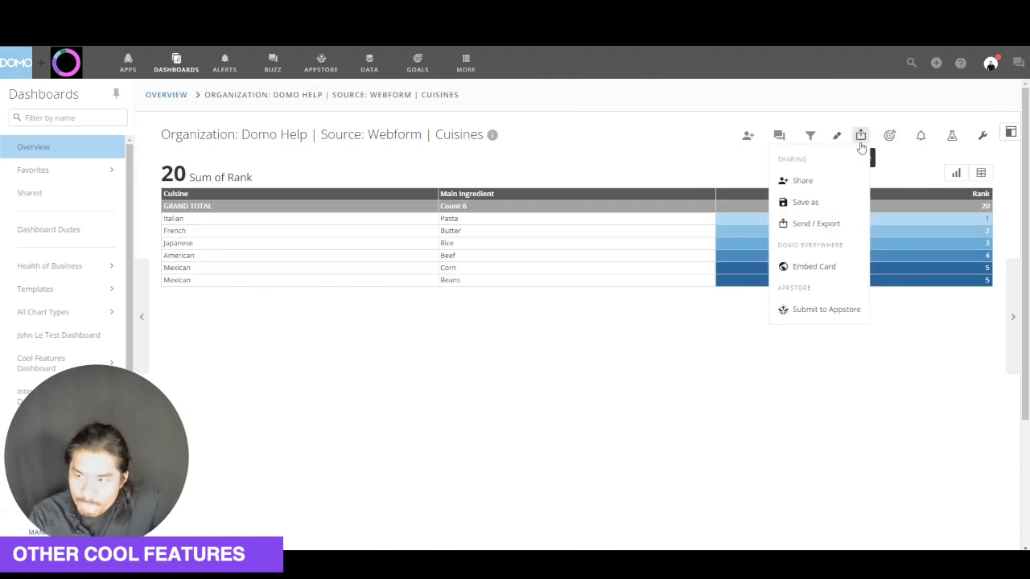
click(835, 223)
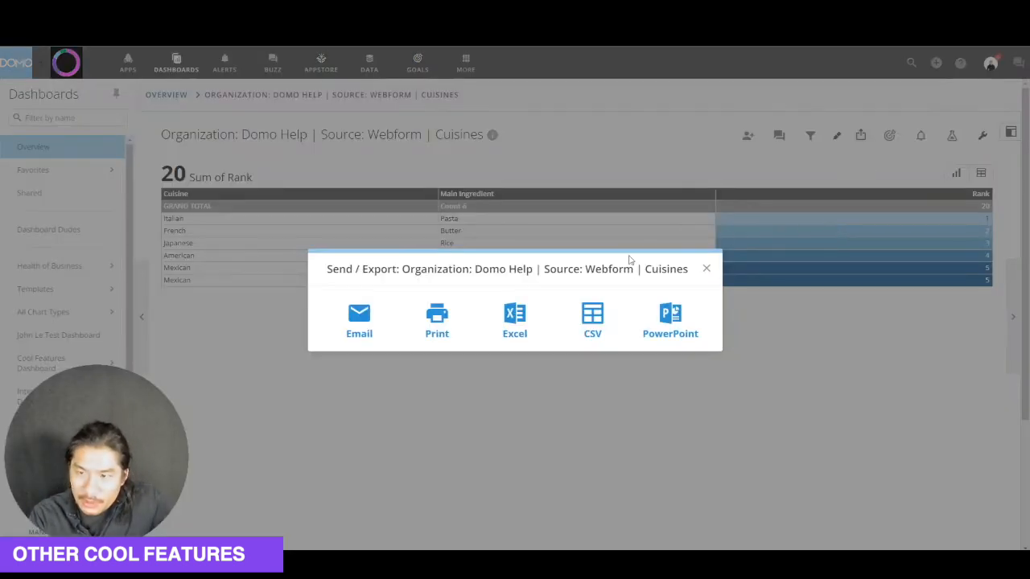
click(708, 270)
Switch to the Excel workbook and open the signed-in Dashboarddudes instance in the Domo add-in.
drag(2, 193, 803, 137)
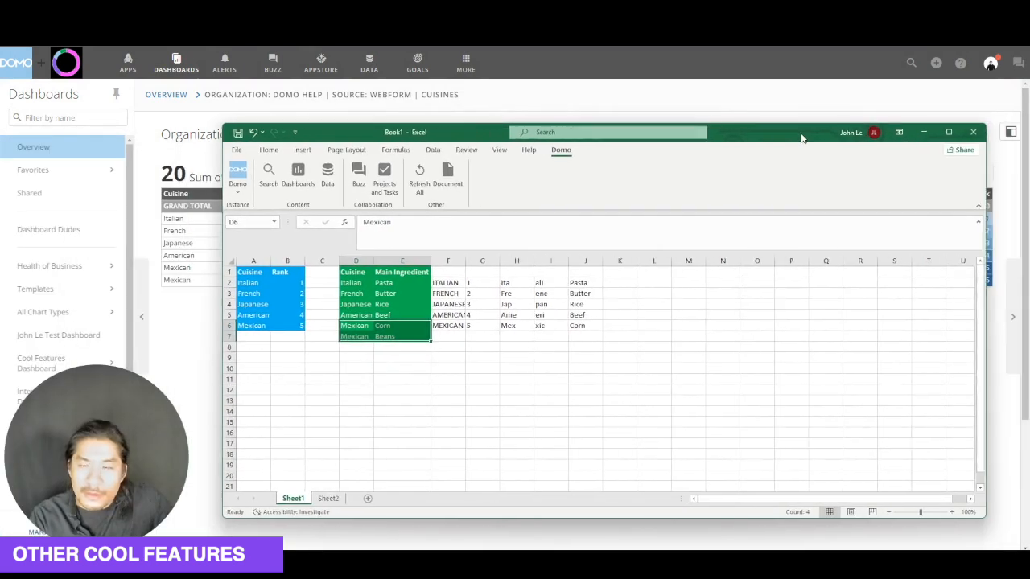
click(646, 323)
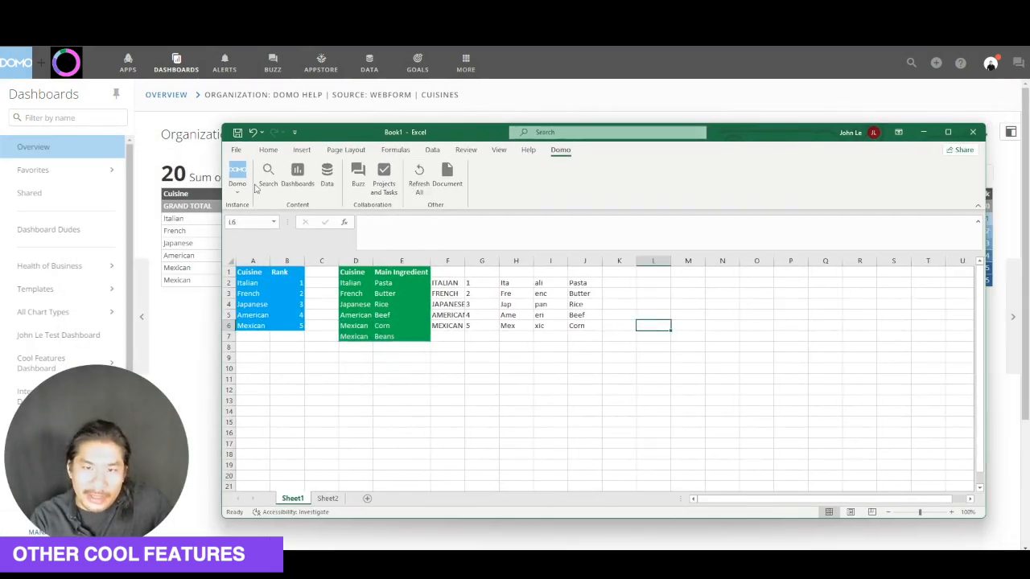
click(240, 193)
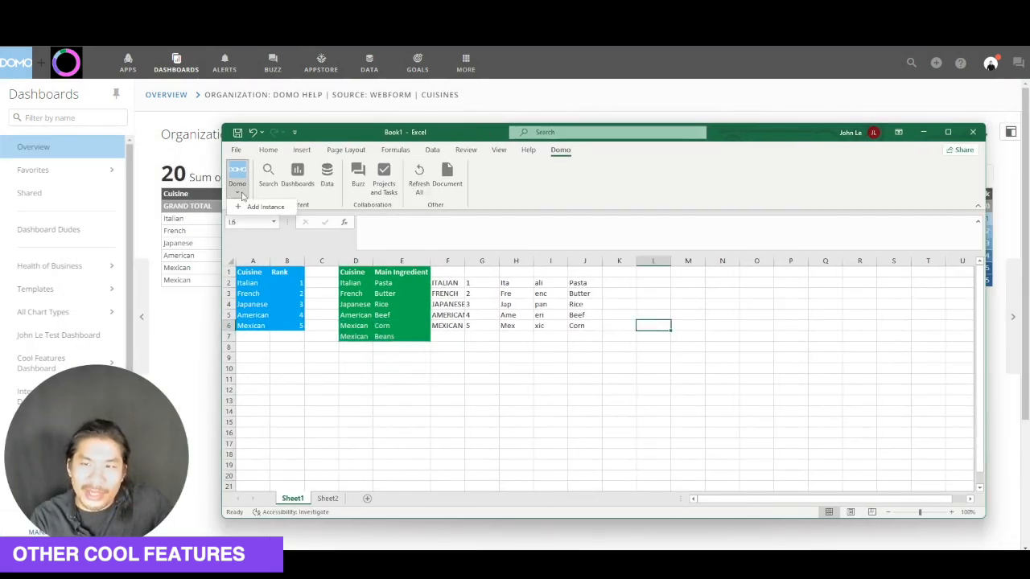
click(251, 208)
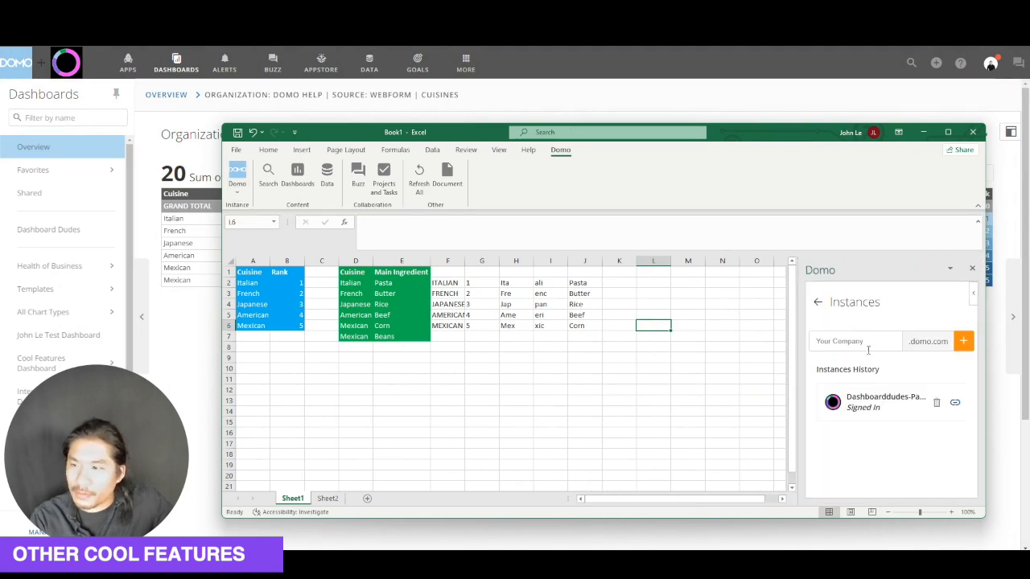
click(897, 396)
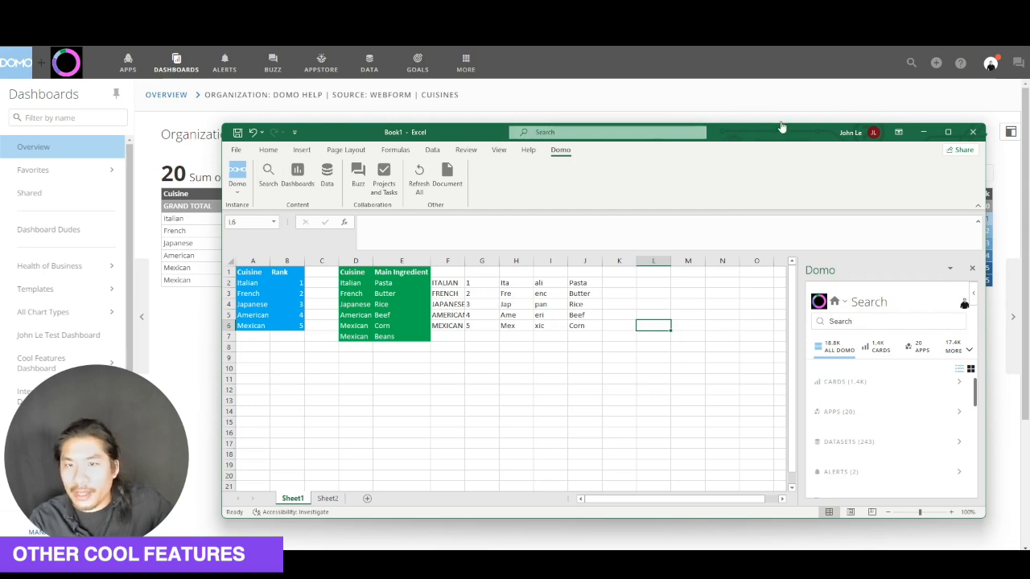
Search the Domo add-in for "cuisines" and import the first matching card into Sheet1 at cell L6 as a Data Table.
drag(794, 135, 768, 146)
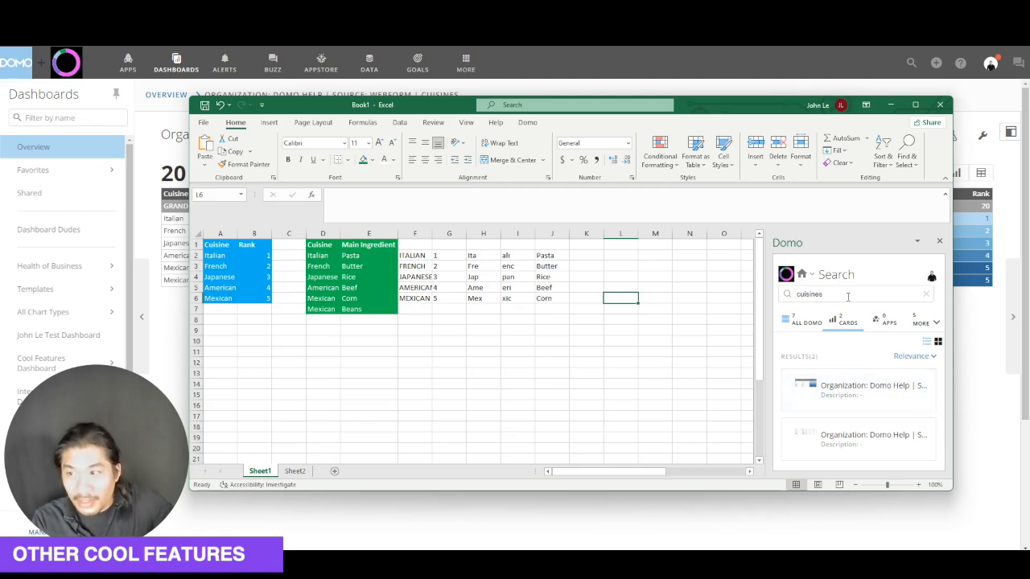
click(847, 390)
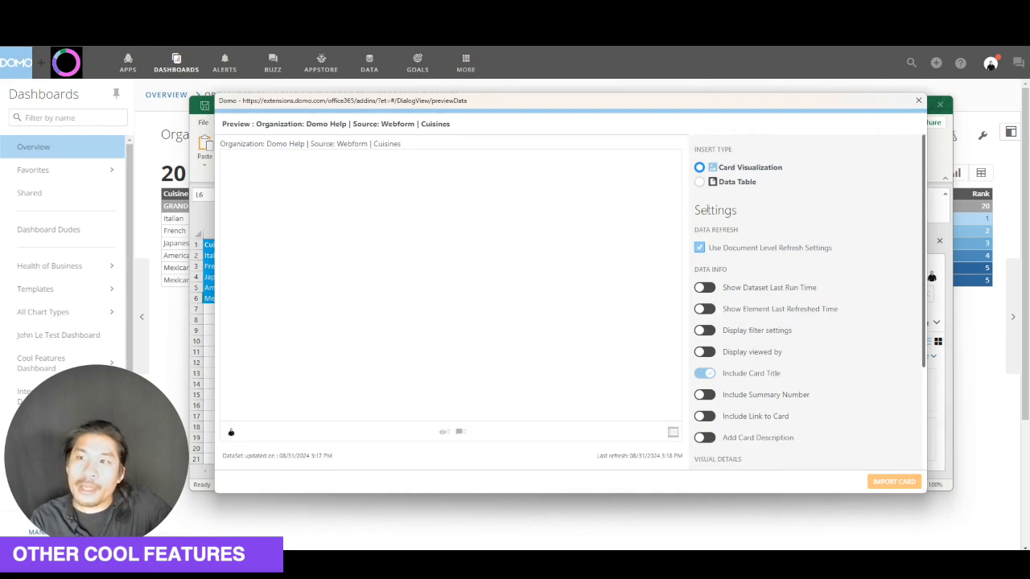
click(699, 182)
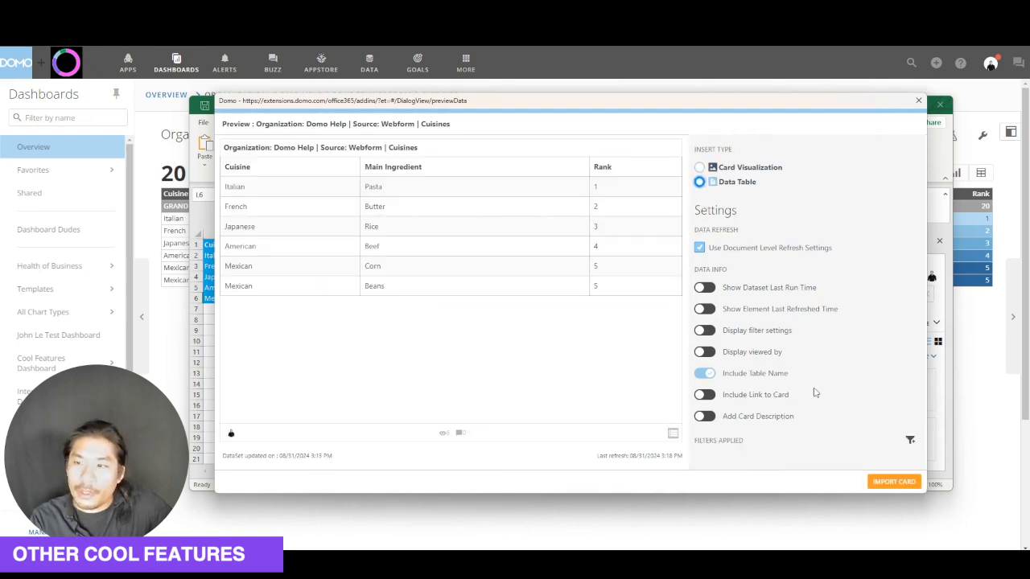
click(893, 482)
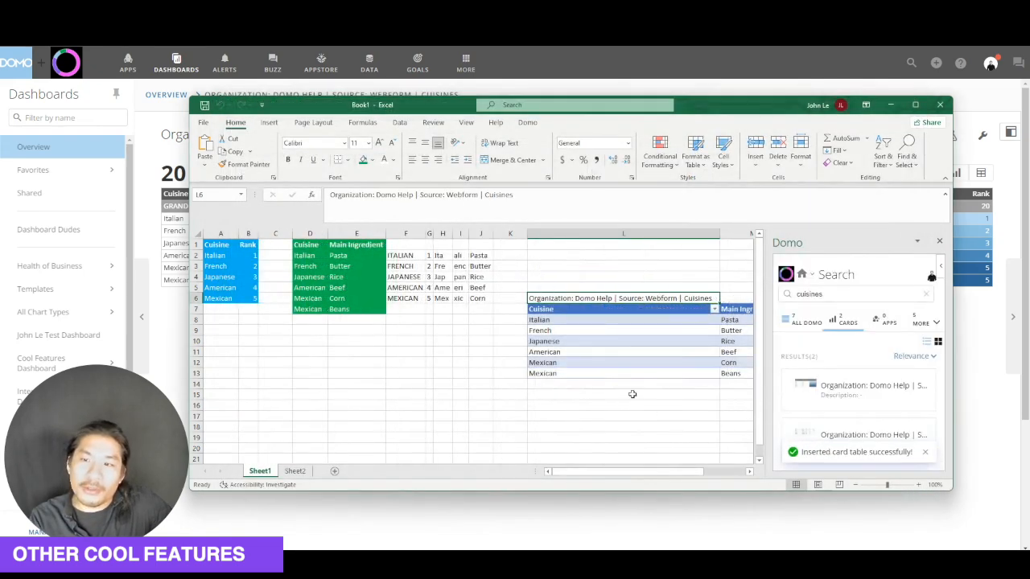
drag(563, 474, 644, 479)
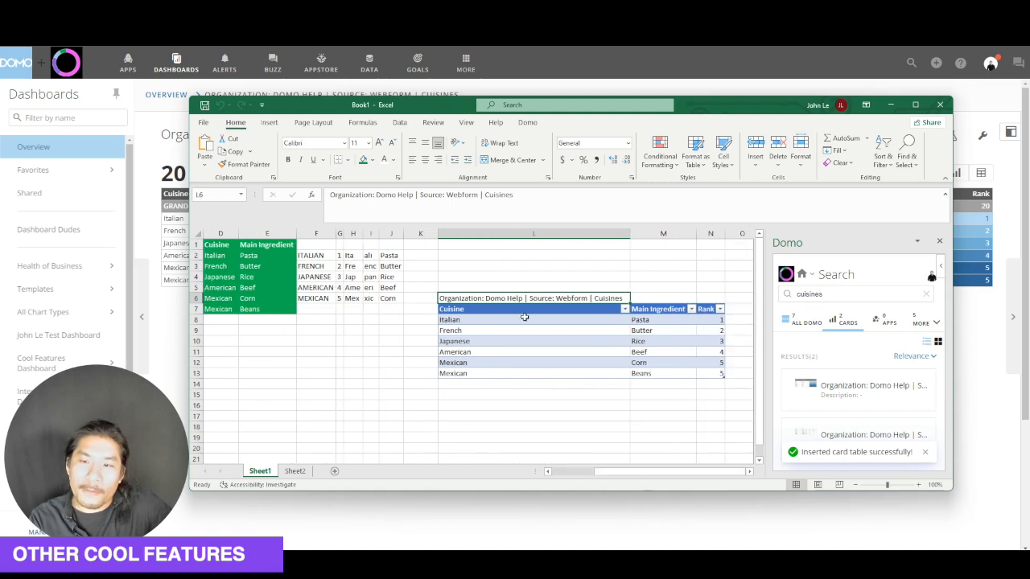
Copy the imported cuisine table to a new sheet and change French in cell A3 to "Francais".
drag(525, 310, 713, 377)
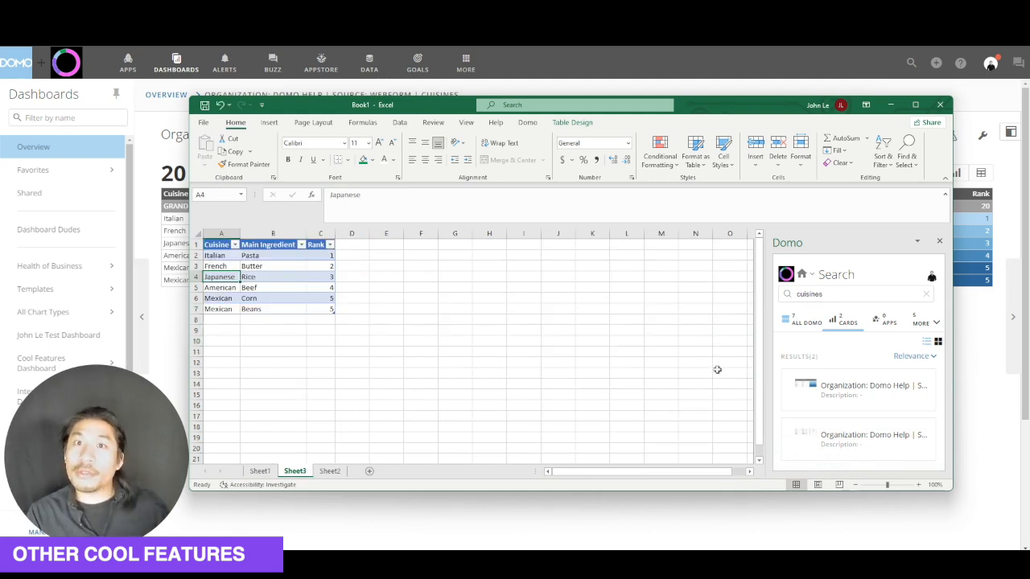
click(227, 266)
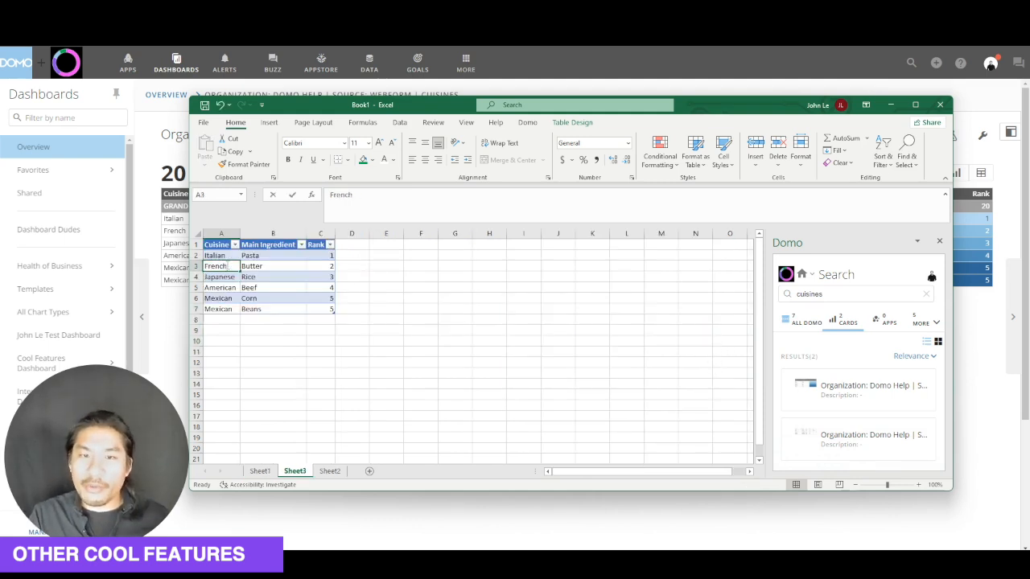
click(361, 213)
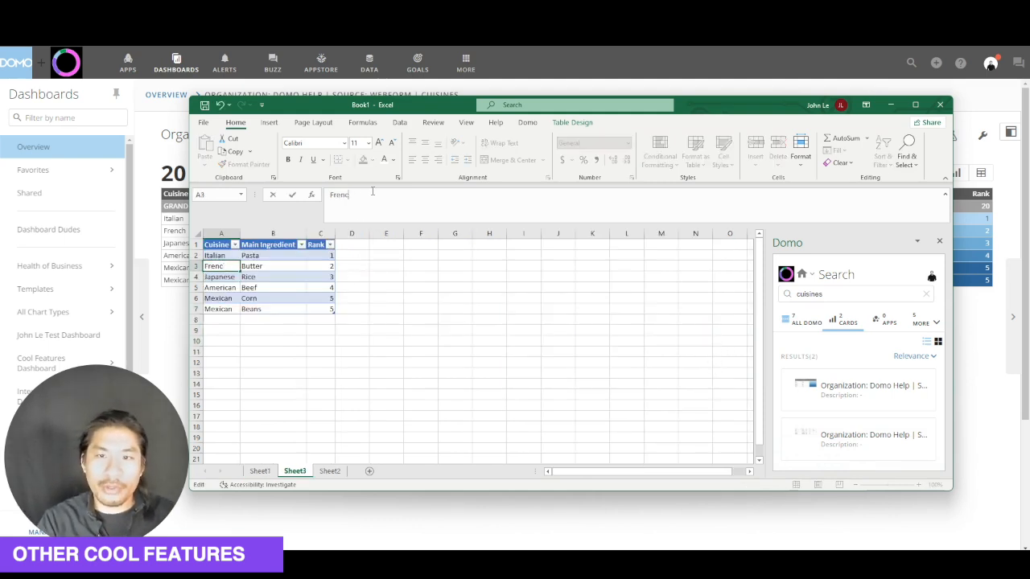
text(anca)
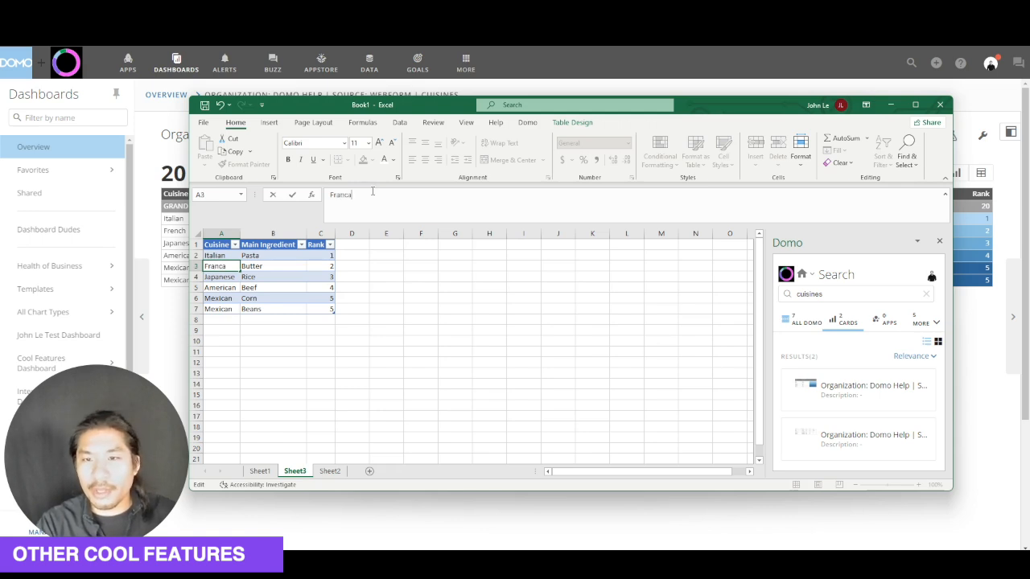
text(is)
key(Return)
click(388, 255)
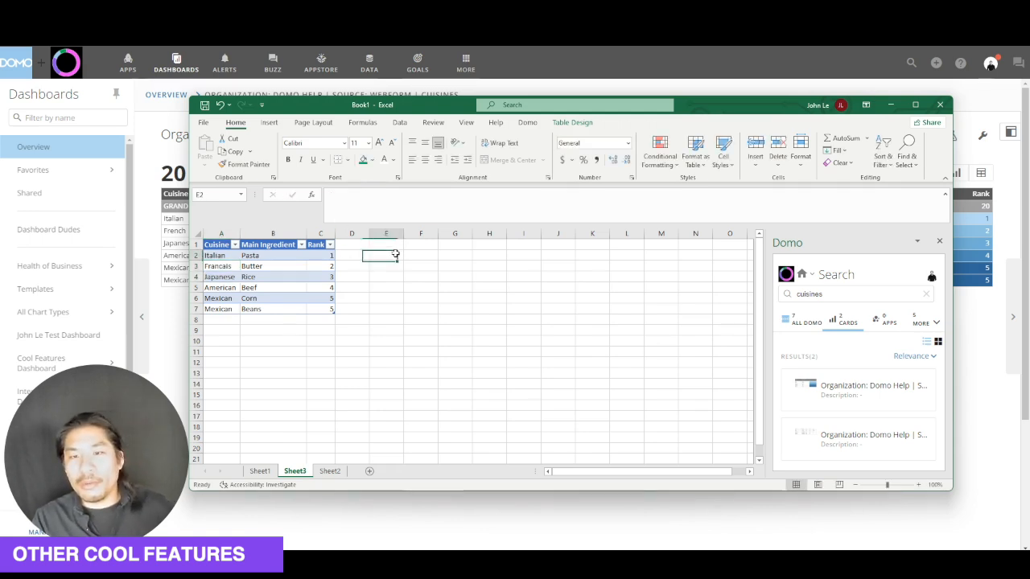
Upload the edited Sheet3 table to Domo as a new dataset named "Cuisines Renamed".
drag(215, 246, 325, 314)
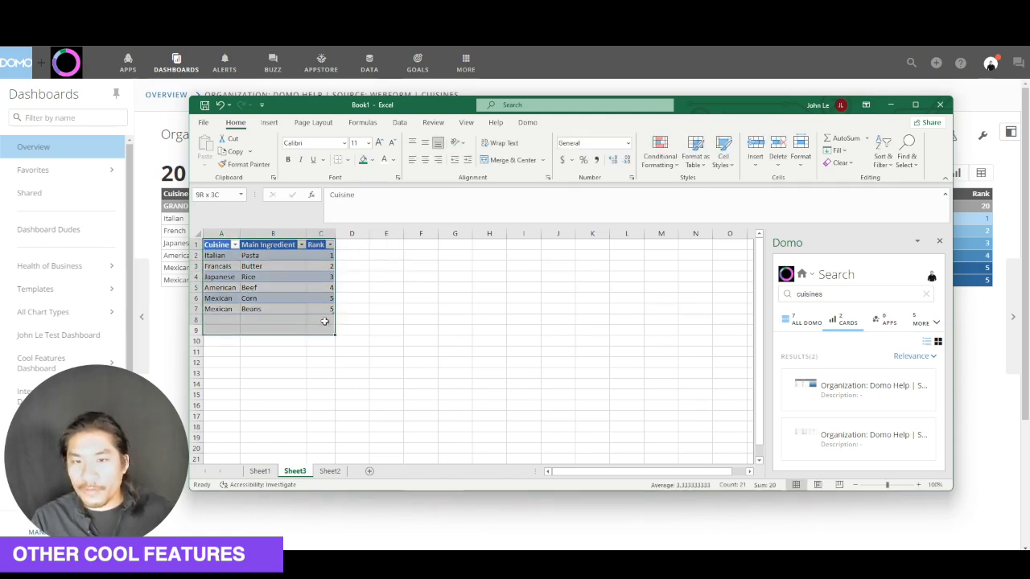
click(527, 123)
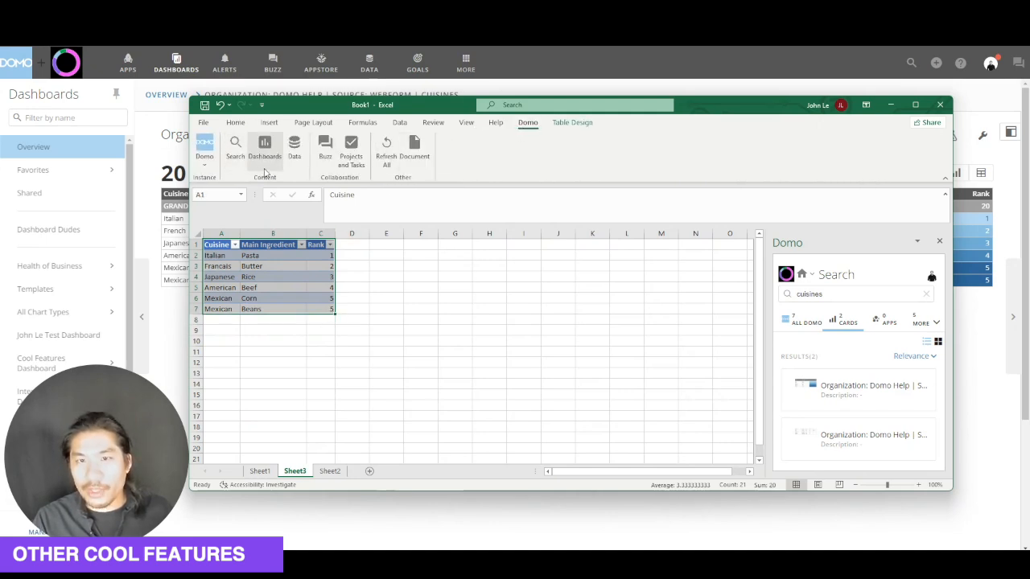
click(294, 147)
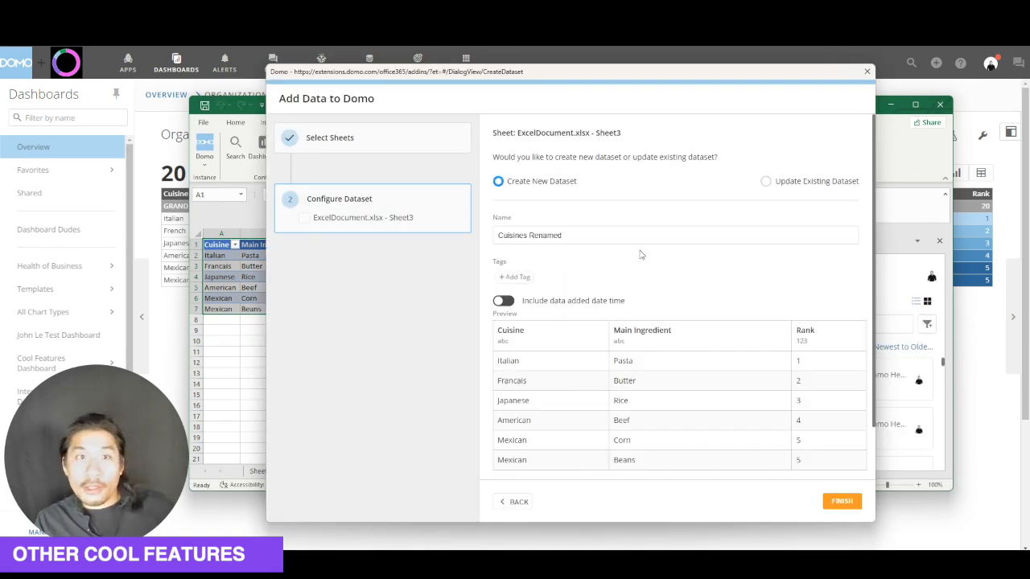
click(843, 501)
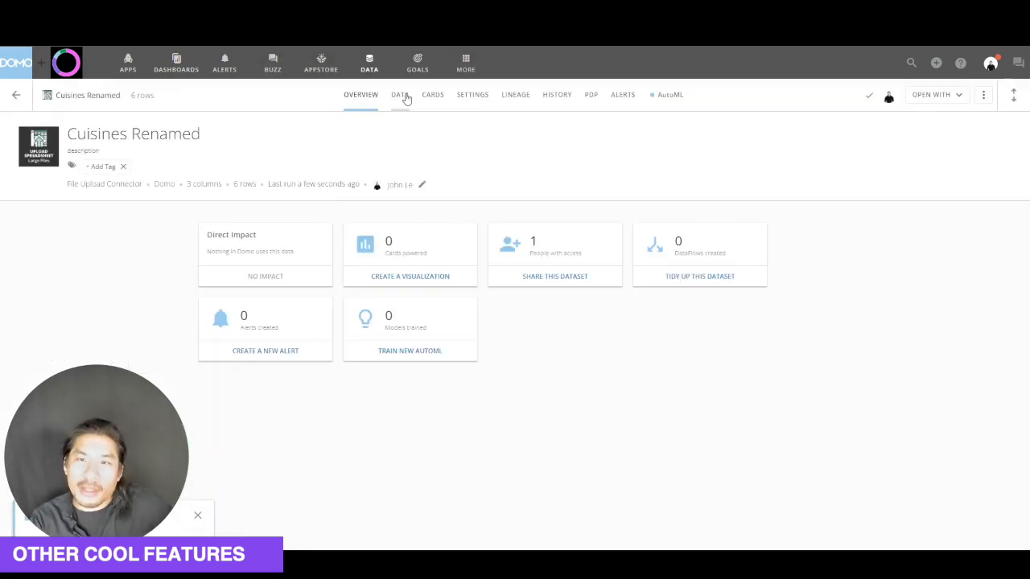
Switch to Domo and examine the data rows of the Cuisines Renamed dataset.
click(400, 95)
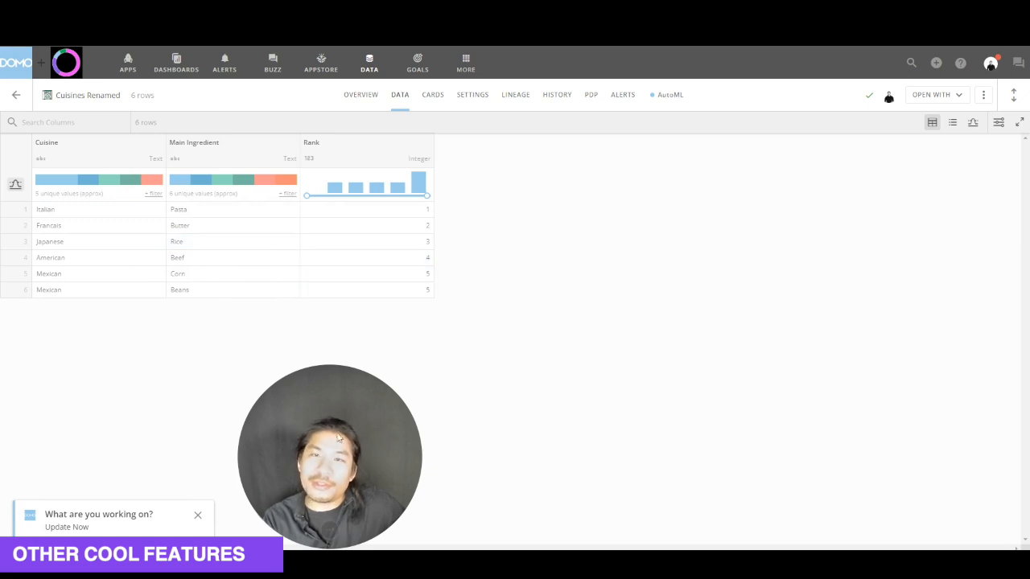
drag(307, 461, 74, 461)
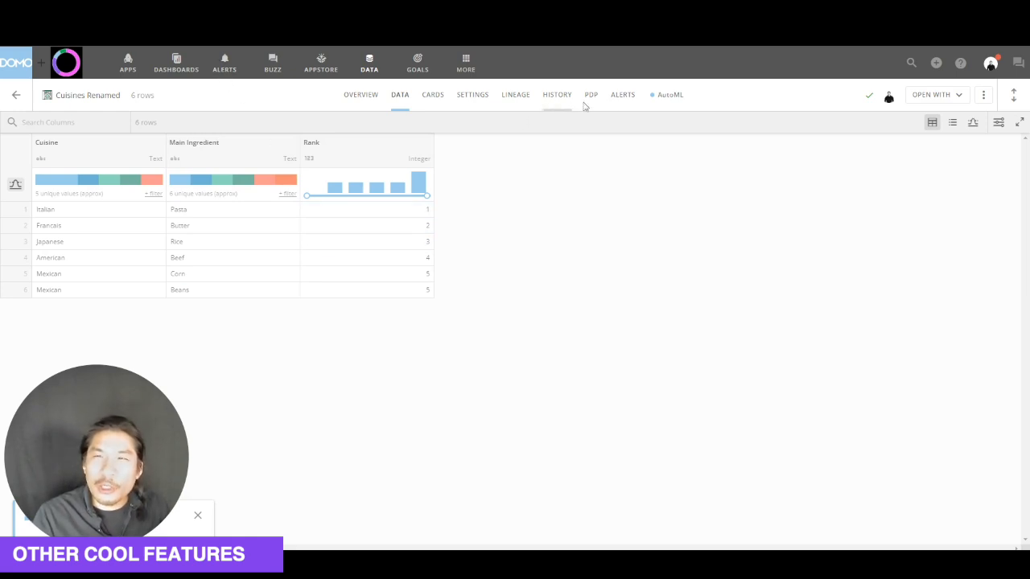
click(613, 99)
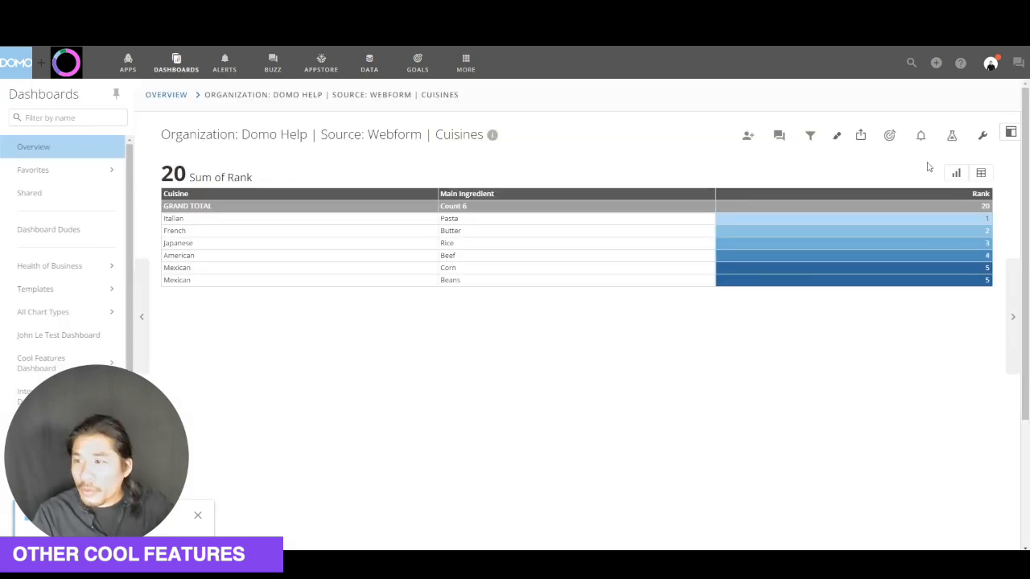
Try a weekly Monday-to-Friday report schedule for the Cuisines card, switch it to daily, and close without scheduling.
click(982, 136)
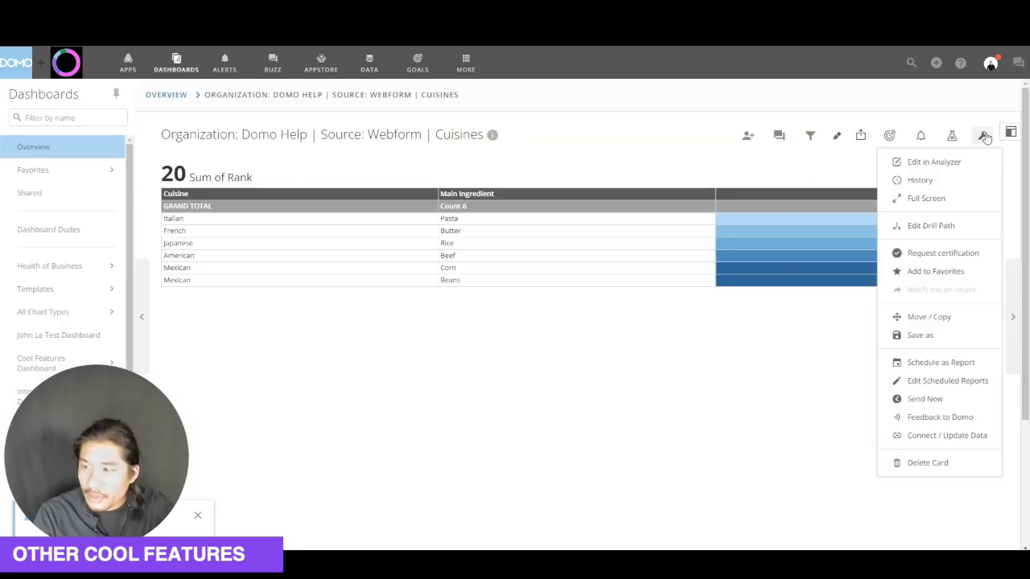
click(921, 366)
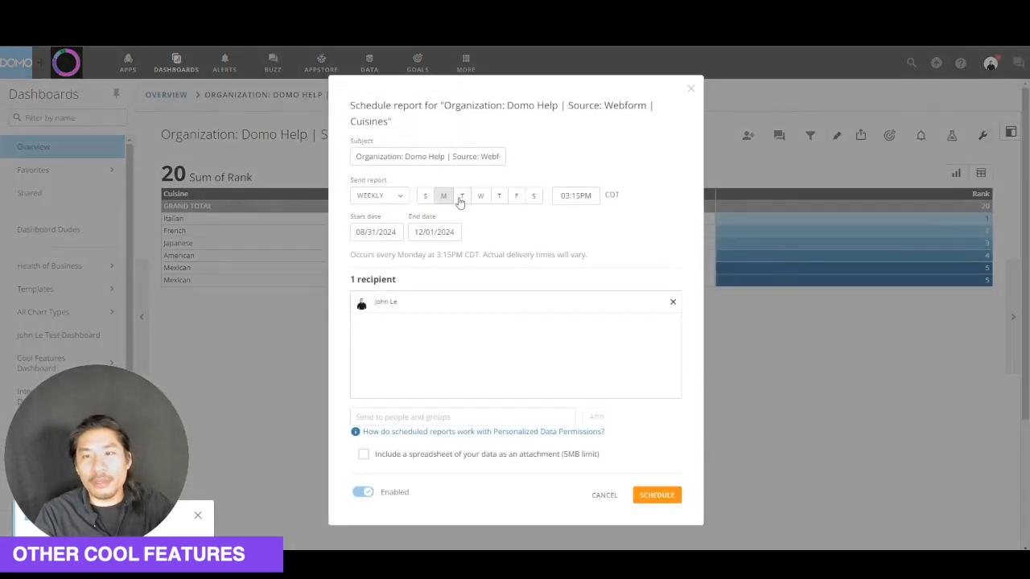
click(462, 196)
click(480, 196)
click(499, 195)
click(516, 193)
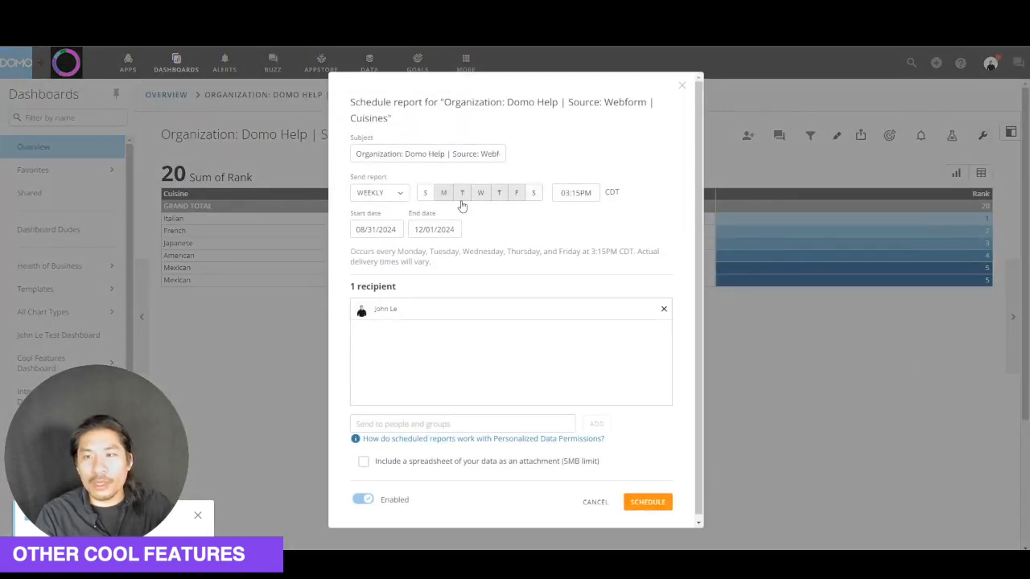
click(392, 197)
click(396, 214)
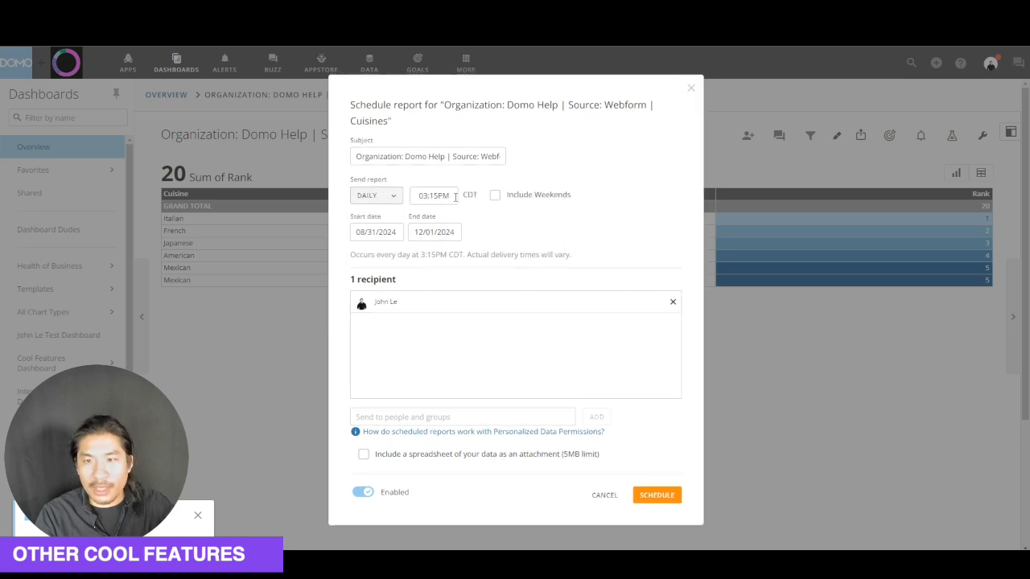
click(428, 196)
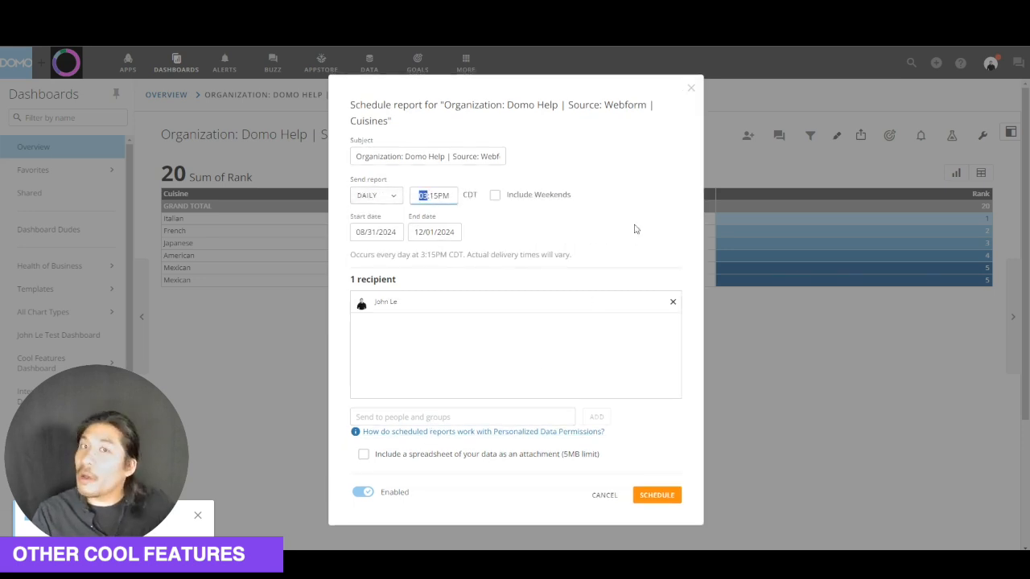
click(690, 89)
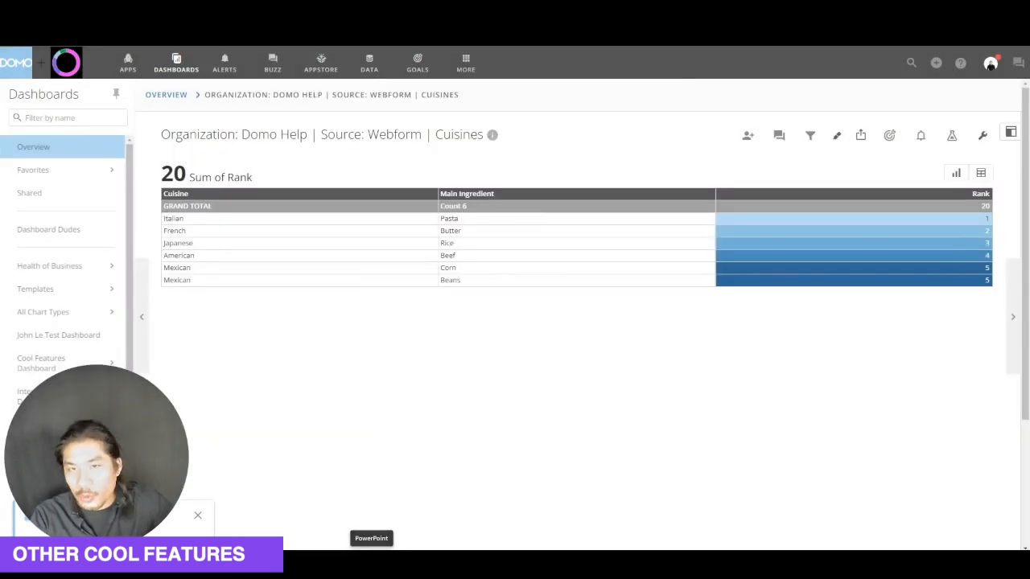
Switch to PowerPoint, find the Cuisines card with the Domo add-in, and import it into the slide as a Card Visualization.
click(371, 560)
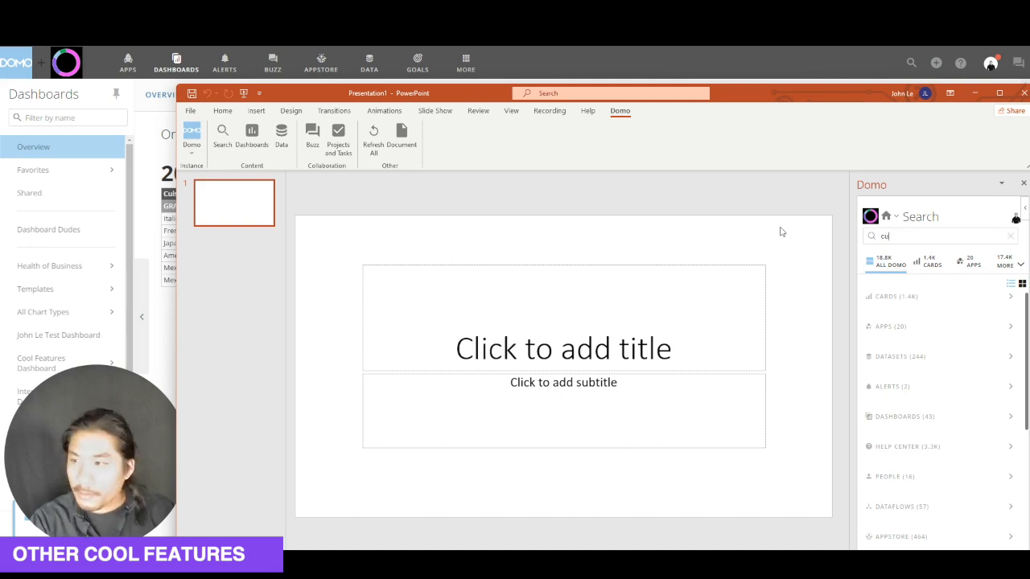
click(927, 338)
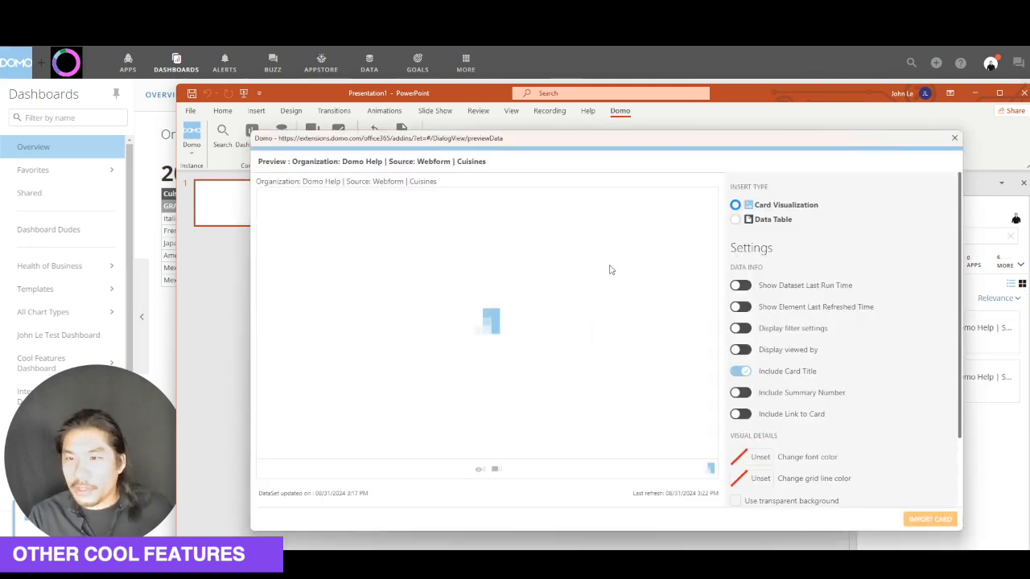
click(925, 521)
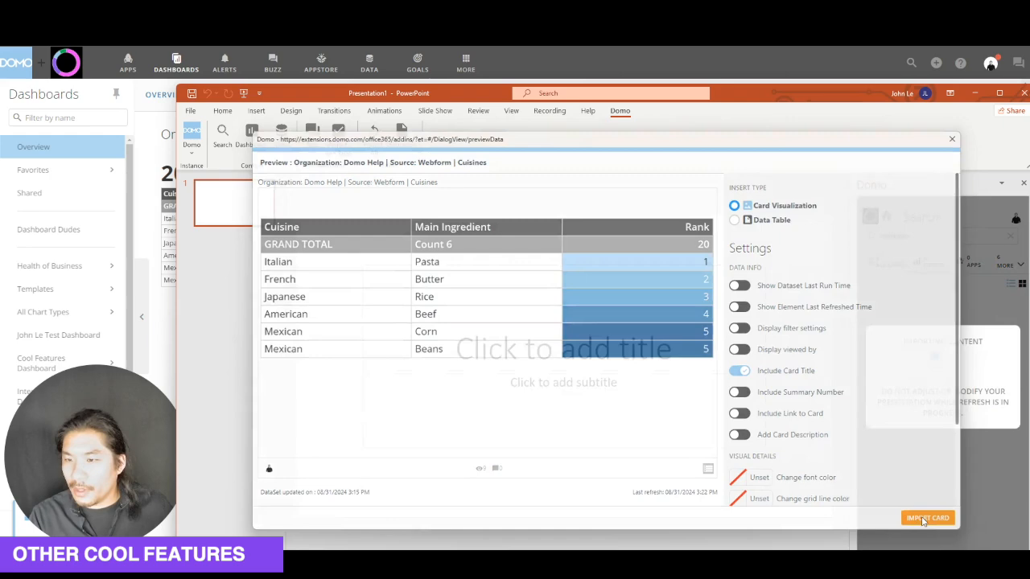